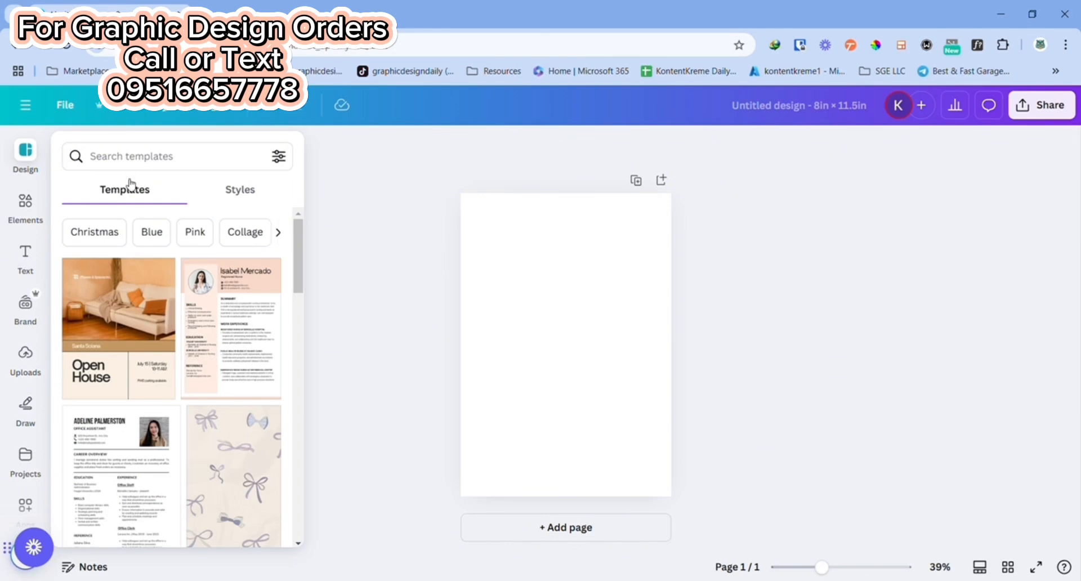
# Step: Enlarge the blank page view and search the elements for "Colorful background", limiting the results to photos
pyautogui.click(603, 309)
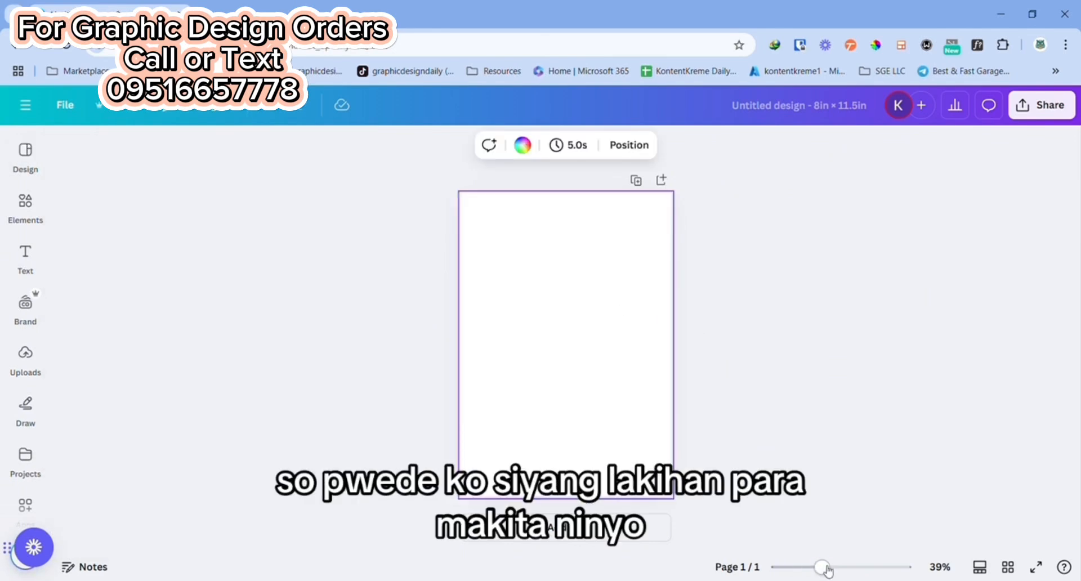
pyautogui.moveTo(823, 568); pyautogui.dragTo(852, 568)
pyautogui.scroll(5, 649, 341)
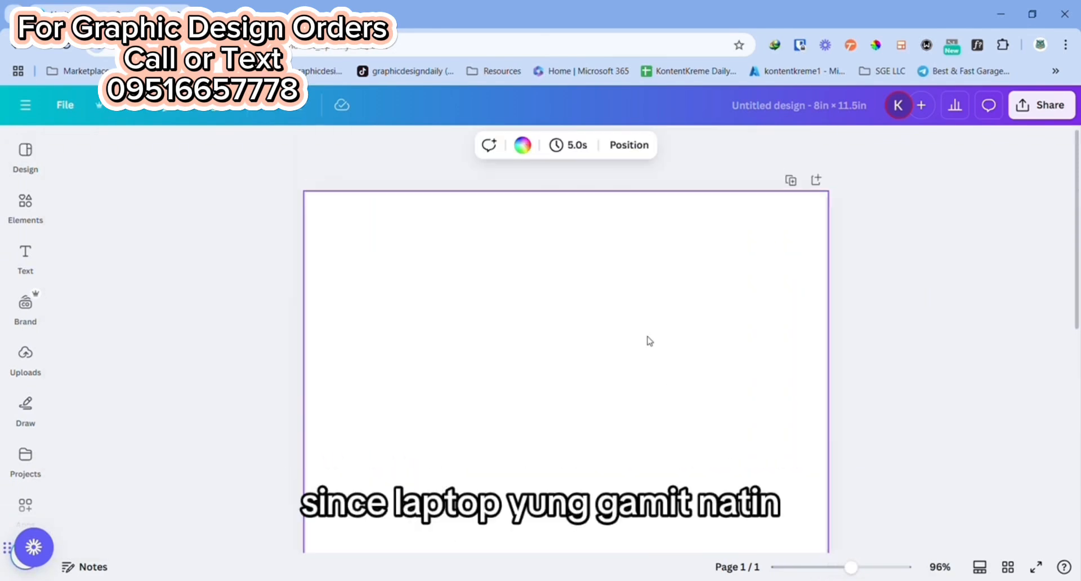
pyautogui.click(27, 209)
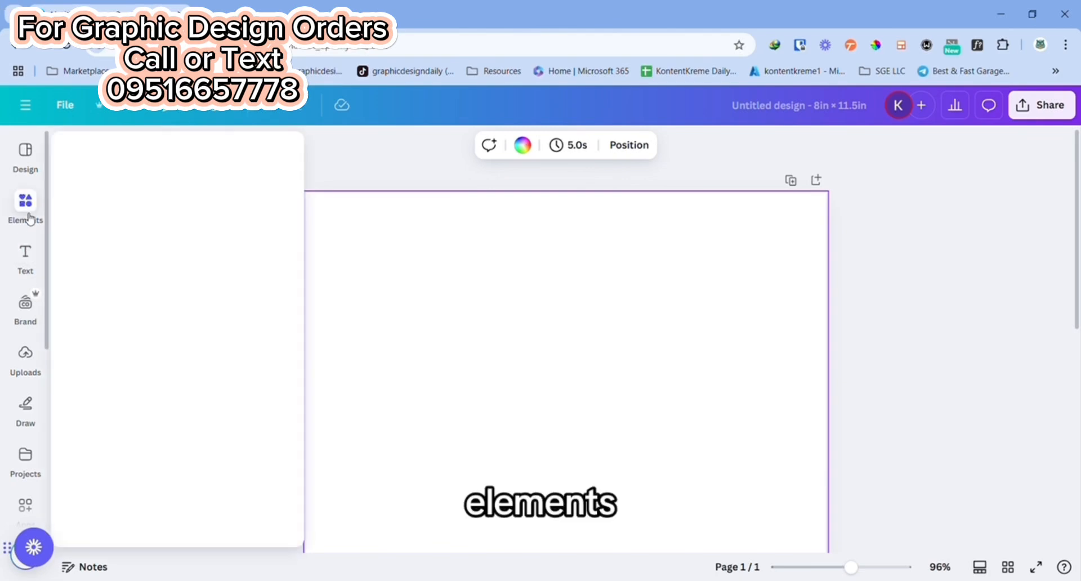
pyautogui.click(170, 155)
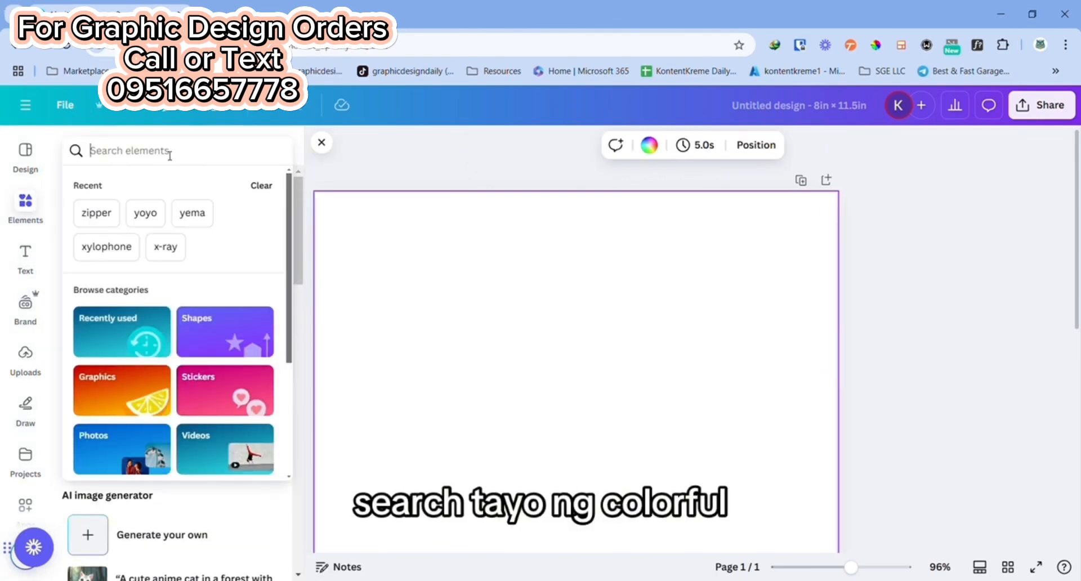
pyautogui.write('colorful')
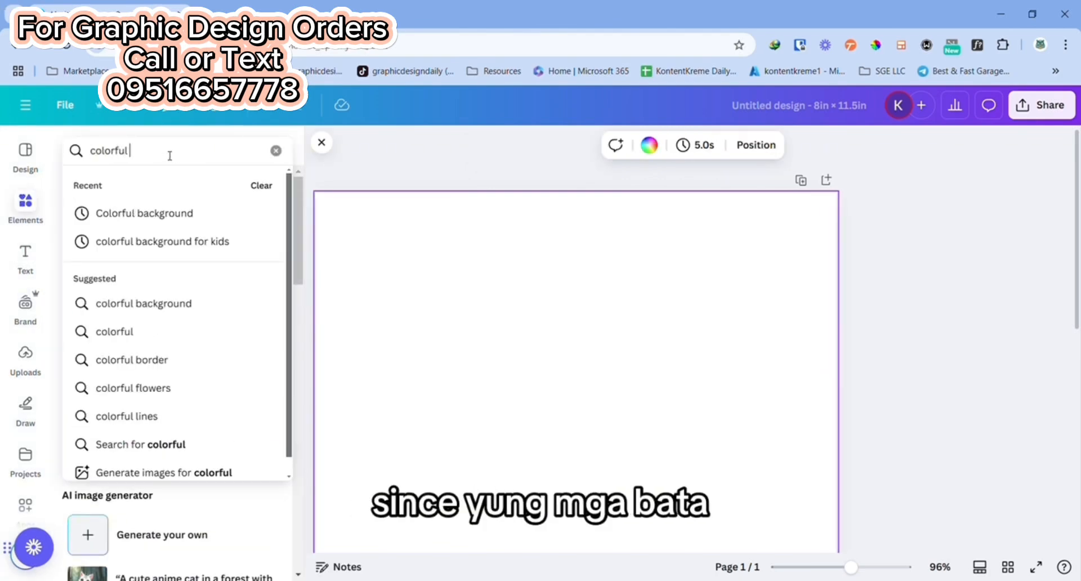
pyautogui.click(138, 223)
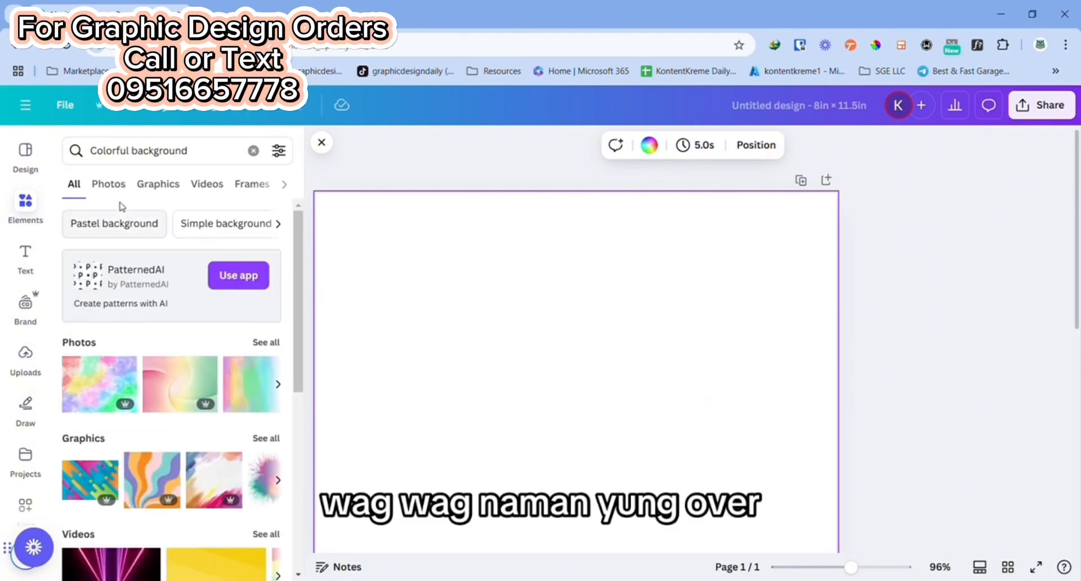
pyautogui.click(109, 185)
# Step: Browse the colorful background photos, comparing free and Pro images for one suited to a children's design
pyautogui.scroll(-3, 219, 284)
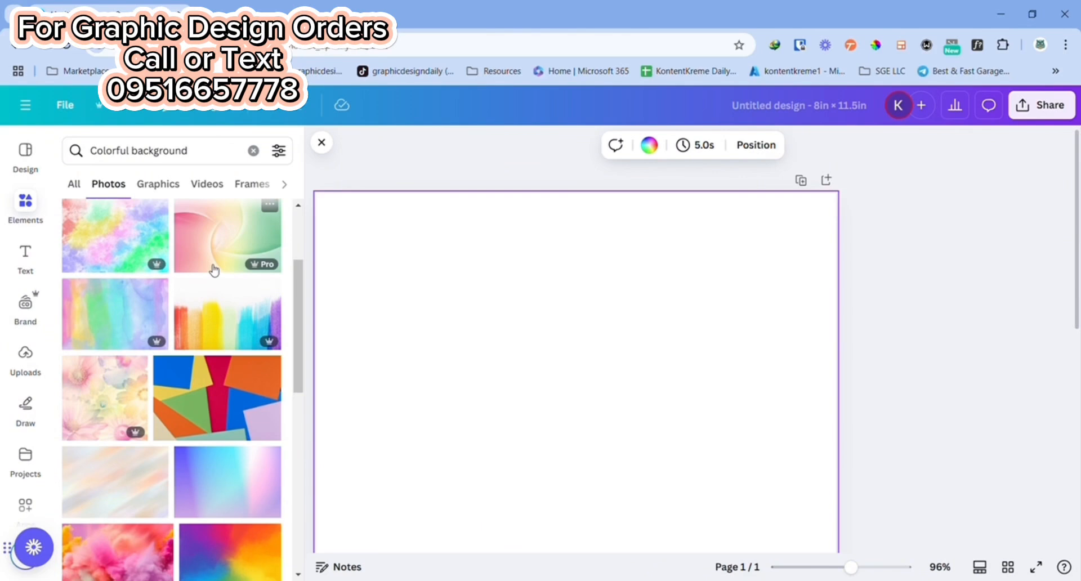
pyautogui.scroll(-1, 169, 281)
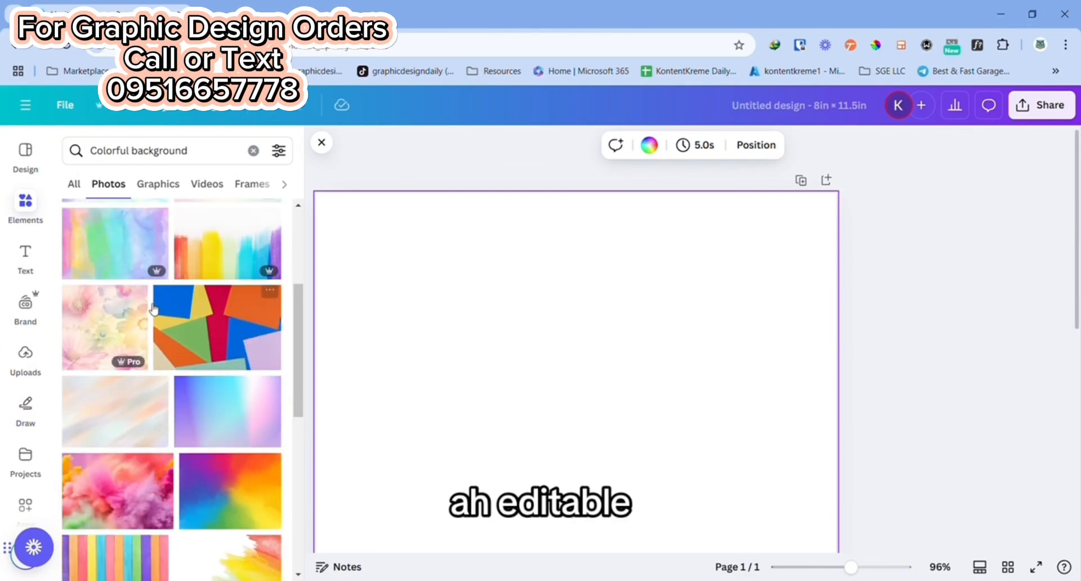
pyautogui.scroll(-3, 153, 349)
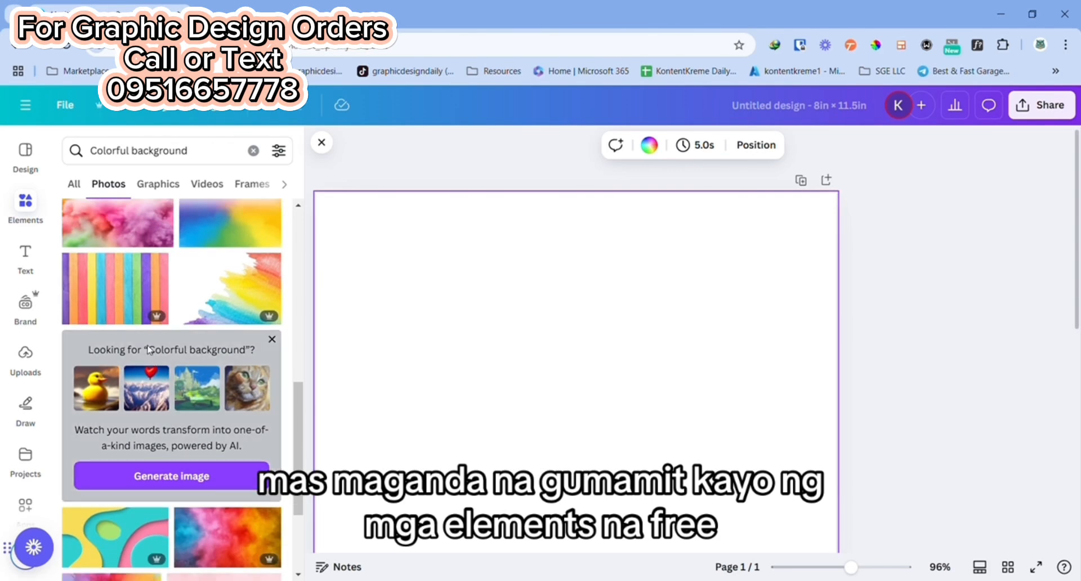
pyautogui.scroll(-3, 149, 350)
pyautogui.scroll(-3, 149, 355)
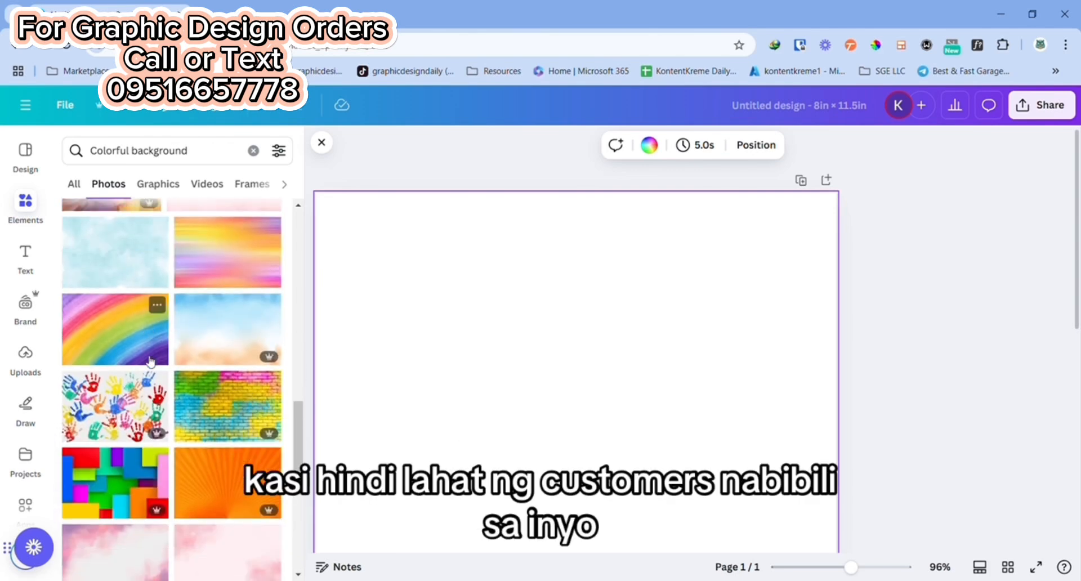
pyautogui.scroll(-3, 151, 360)
pyautogui.scroll(-2, 150, 338)
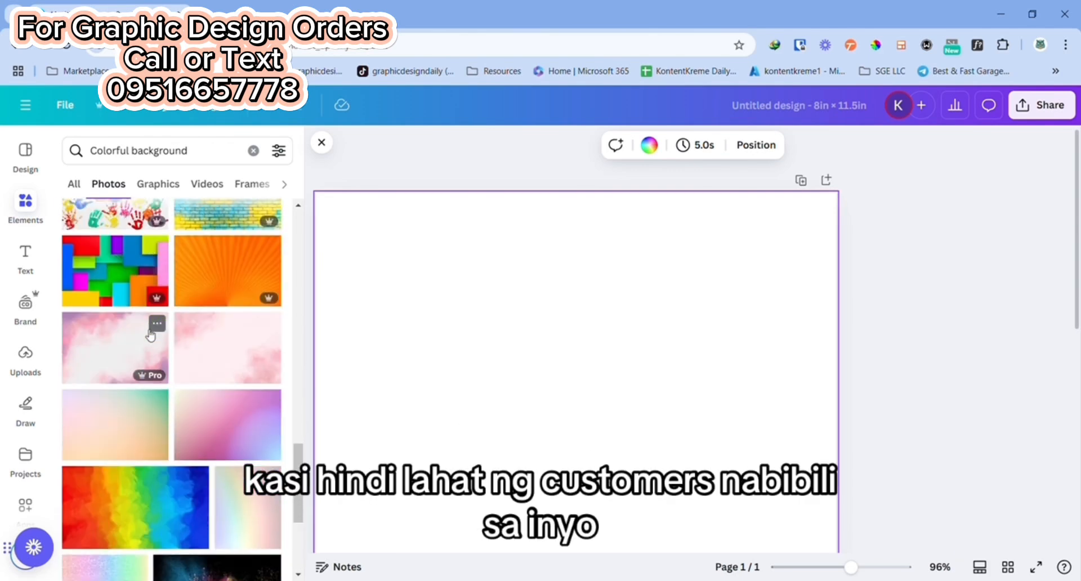
pyautogui.scroll(-2, 149, 352)
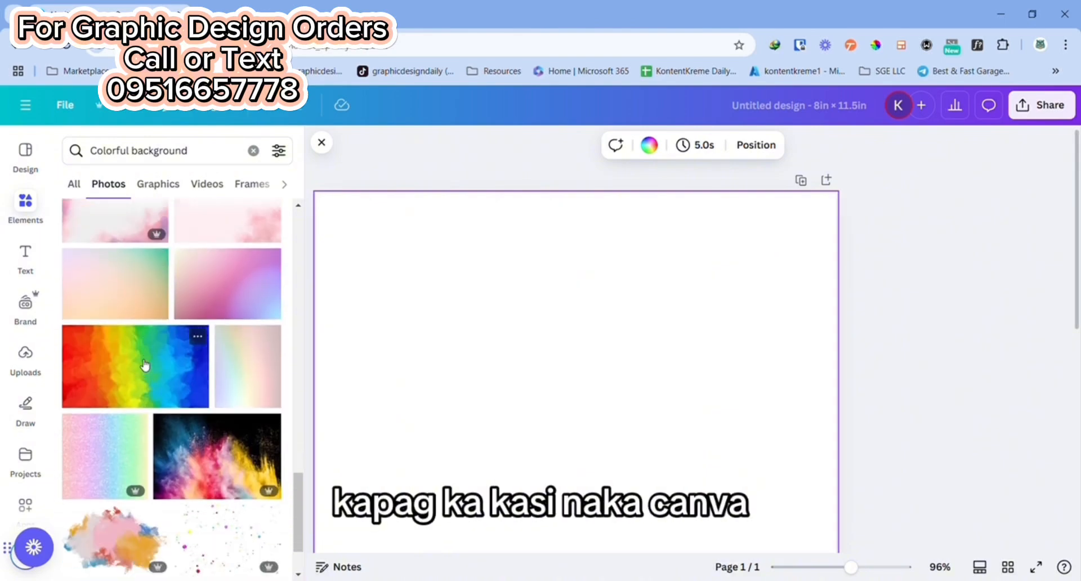
pyautogui.scroll(-6, 152, 369)
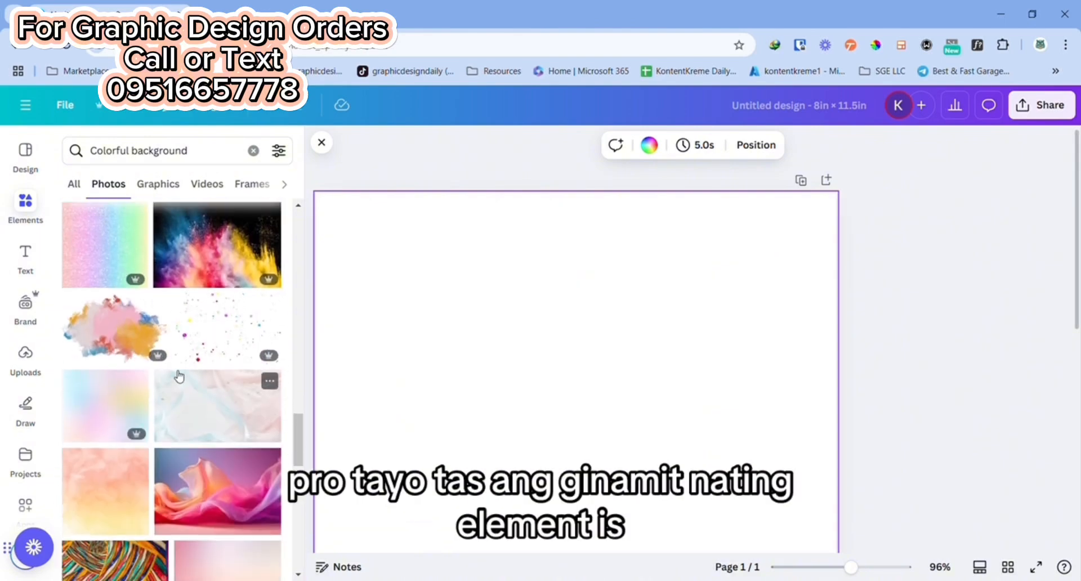
pyautogui.scroll(-5, 175, 378)
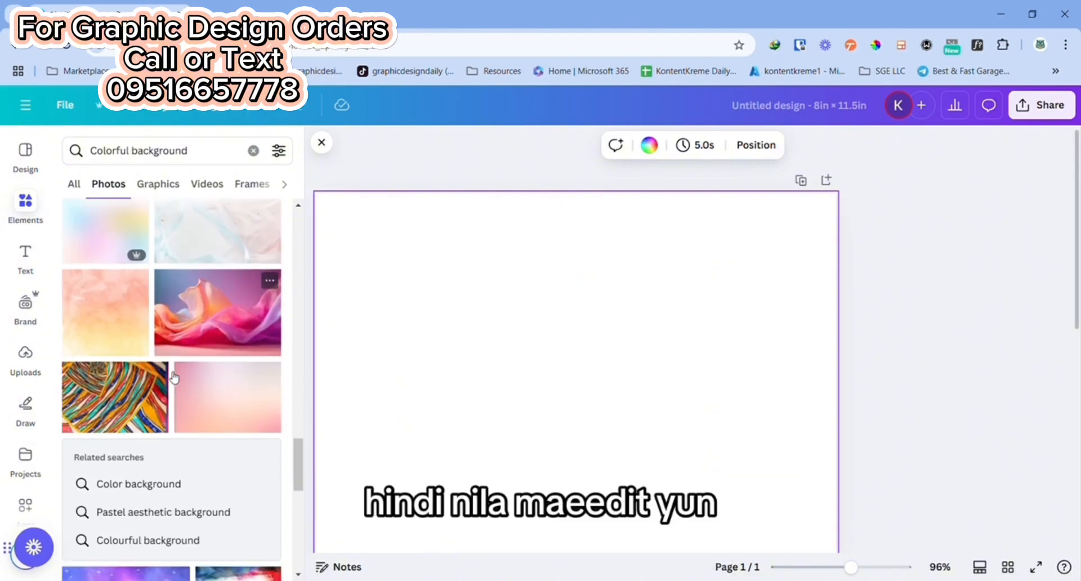
pyautogui.scroll(-8, 174, 377)
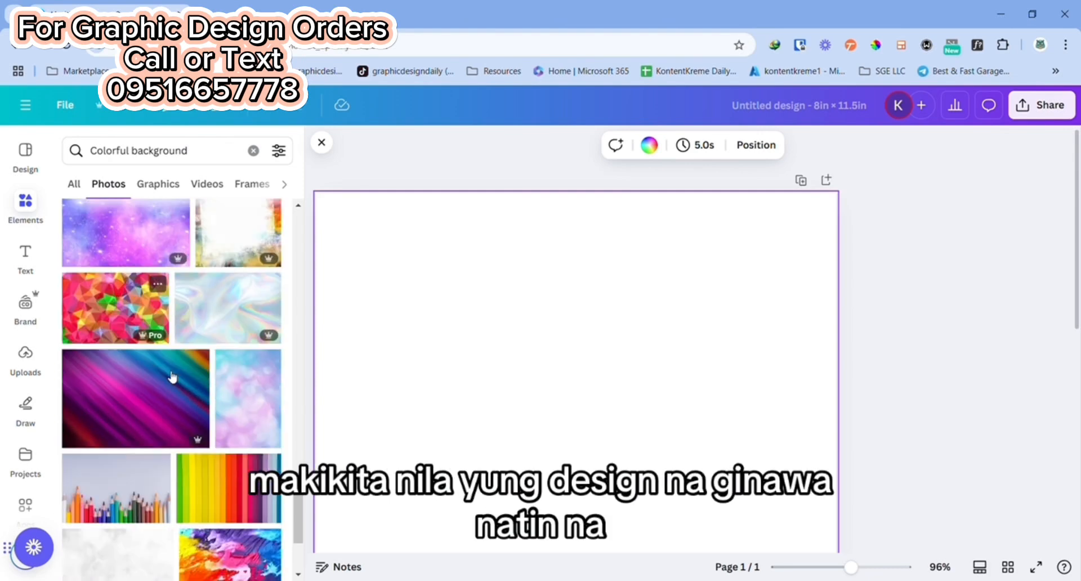
pyautogui.scroll(-2, 170, 374)
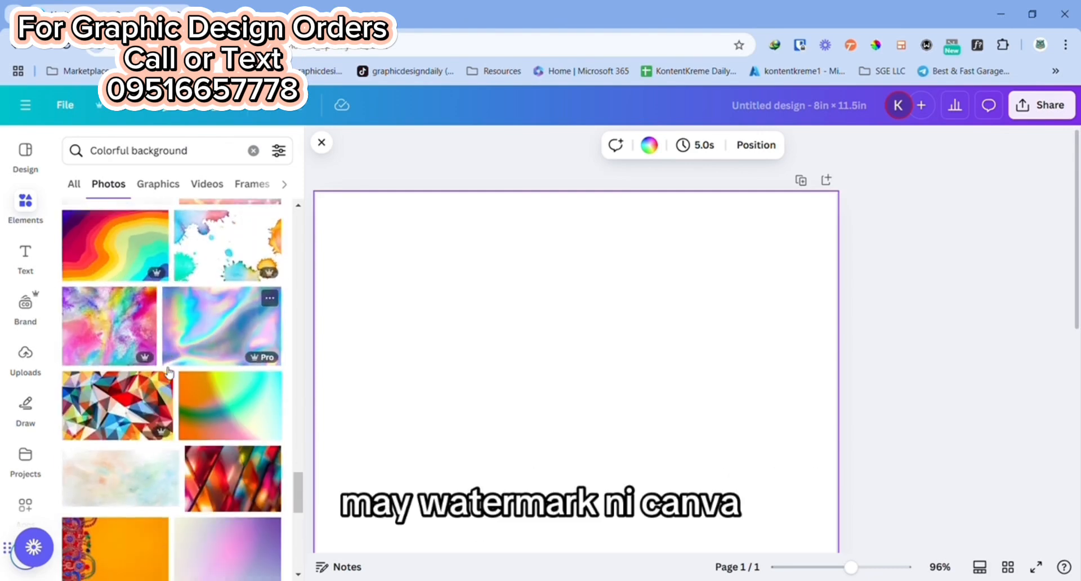
pyautogui.scroll(-4, 165, 371)
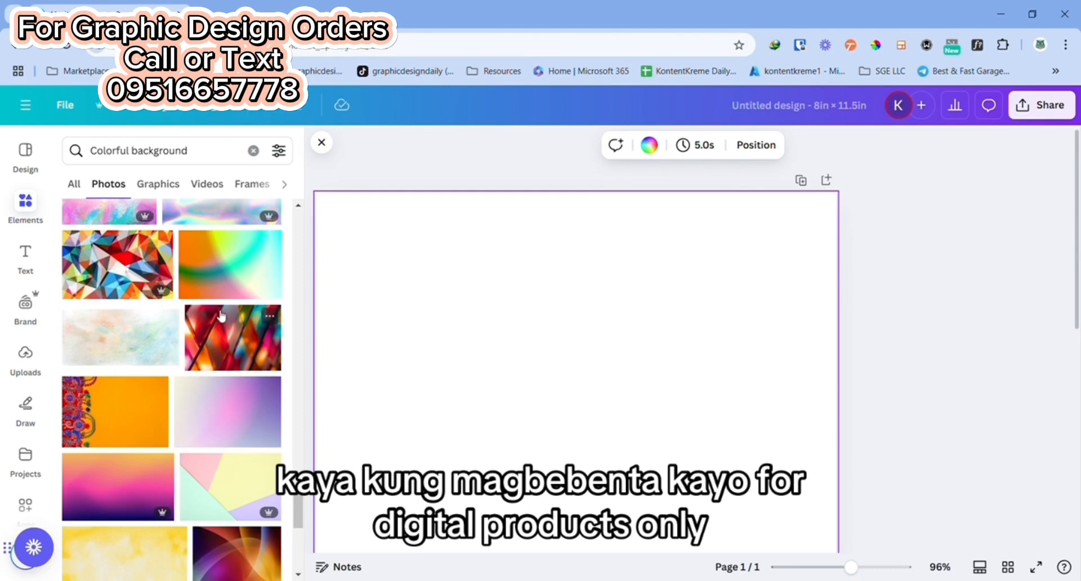
pyautogui.scroll(-8, 193, 349)
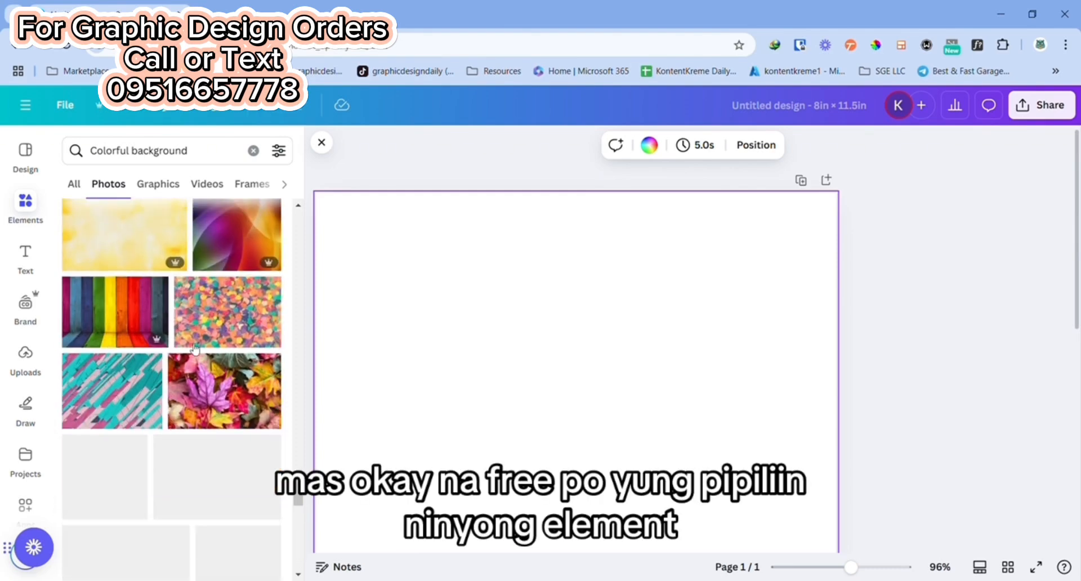
pyautogui.scroll(10, 188, 347)
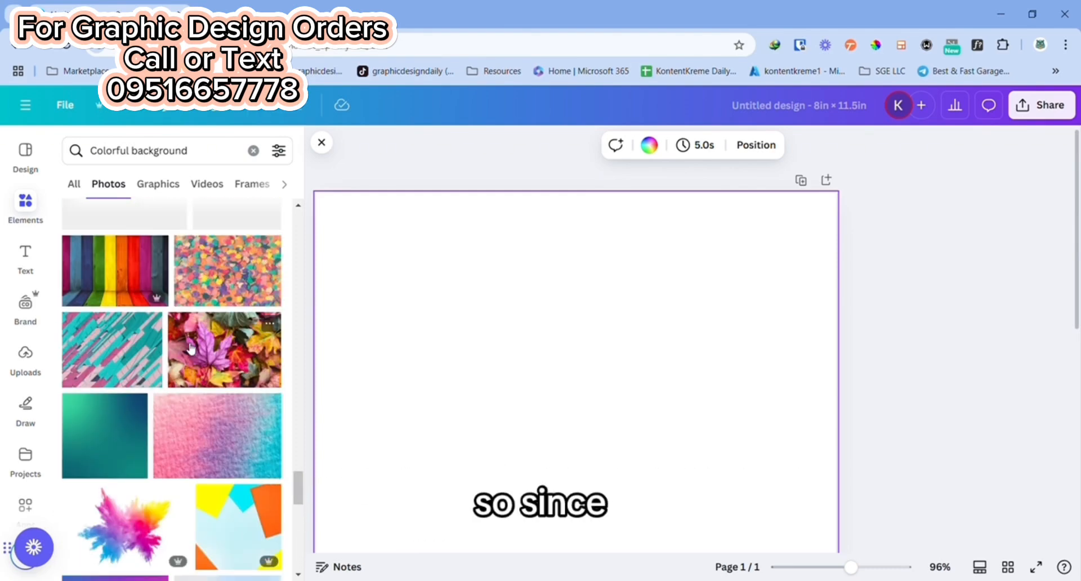
pyautogui.scroll(3, 183, 337)
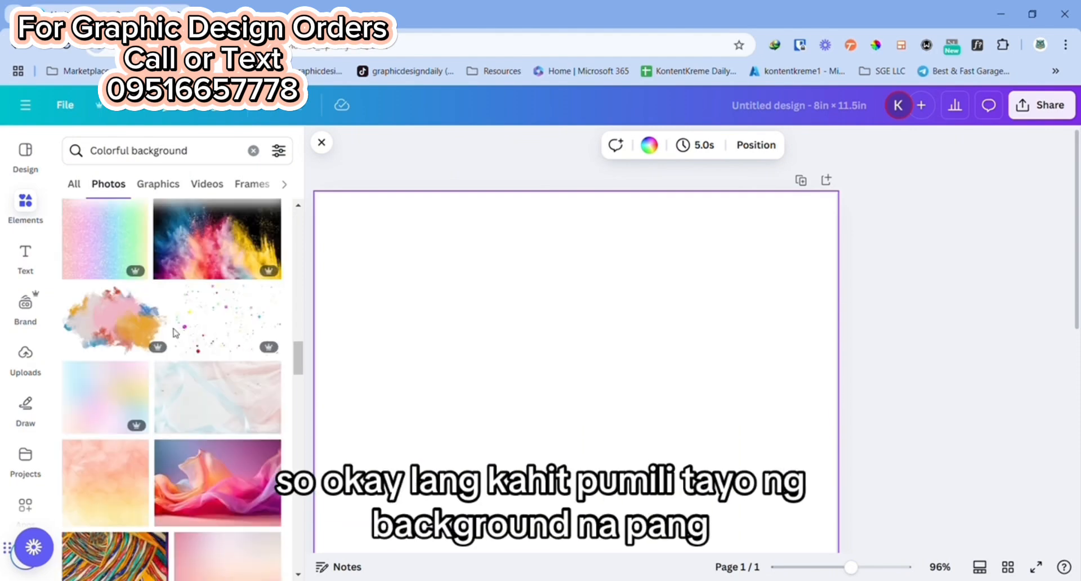
pyautogui.scroll(4, 174, 332)
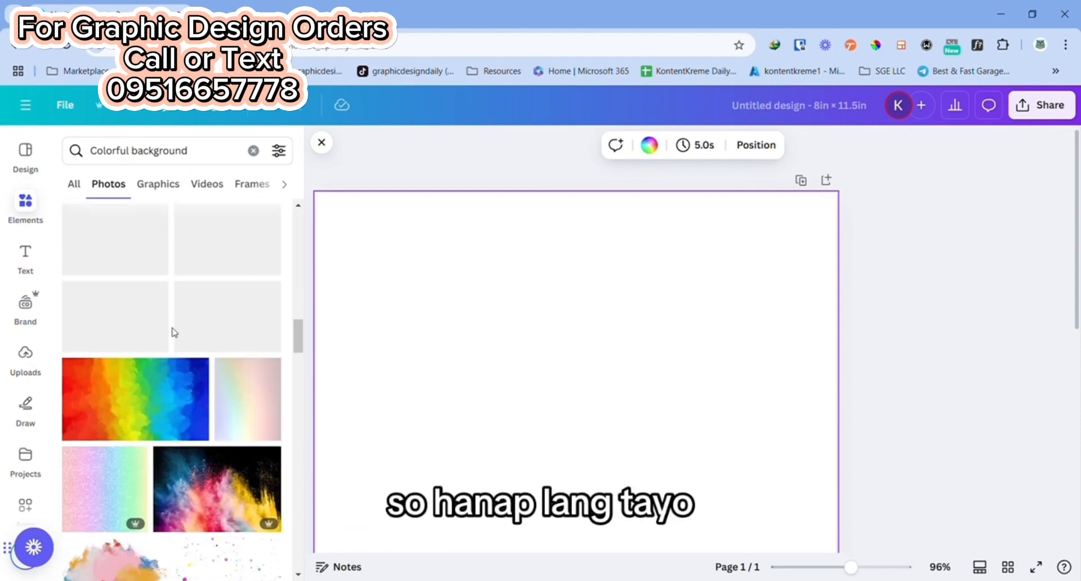
pyautogui.scroll(6, 173, 332)
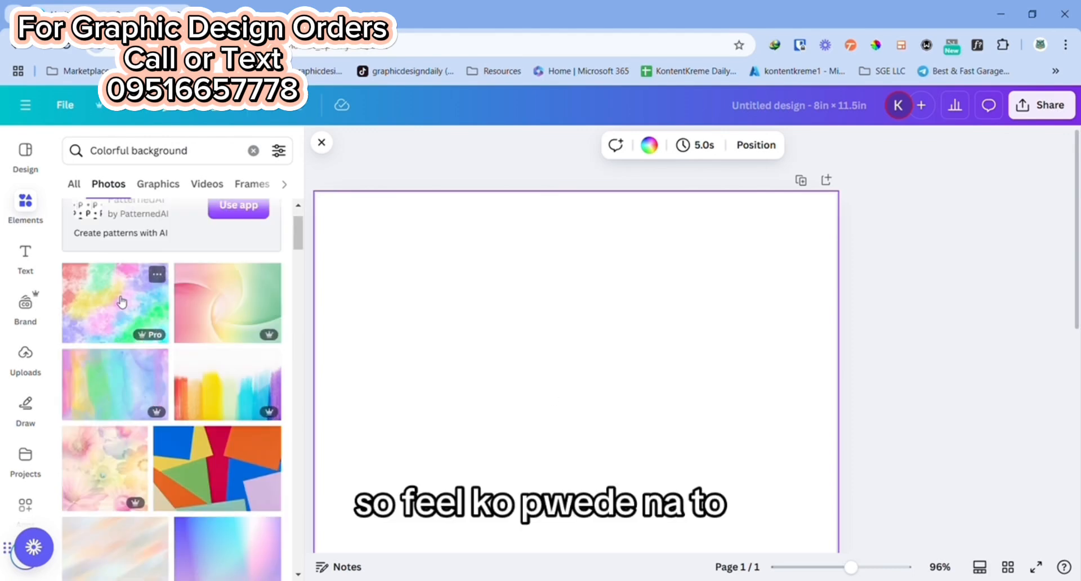
# Step: Add the multicolored pastel watercolor photo to the page and set it as the page background
pyautogui.click(121, 303)
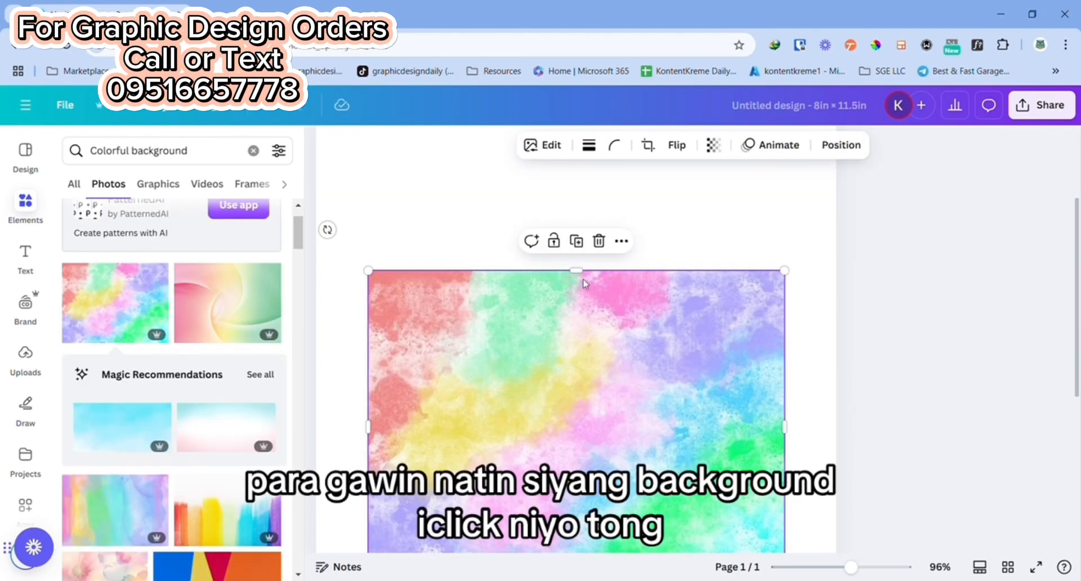
pyautogui.click(622, 242)
pyautogui.scroll(-2, 715, 417)
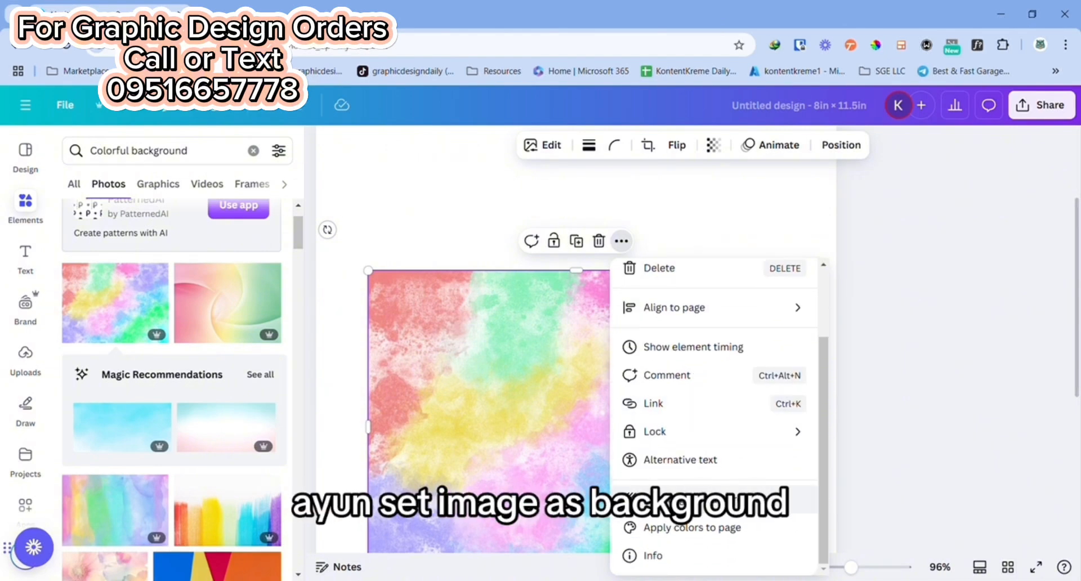
pyautogui.click(675, 499)
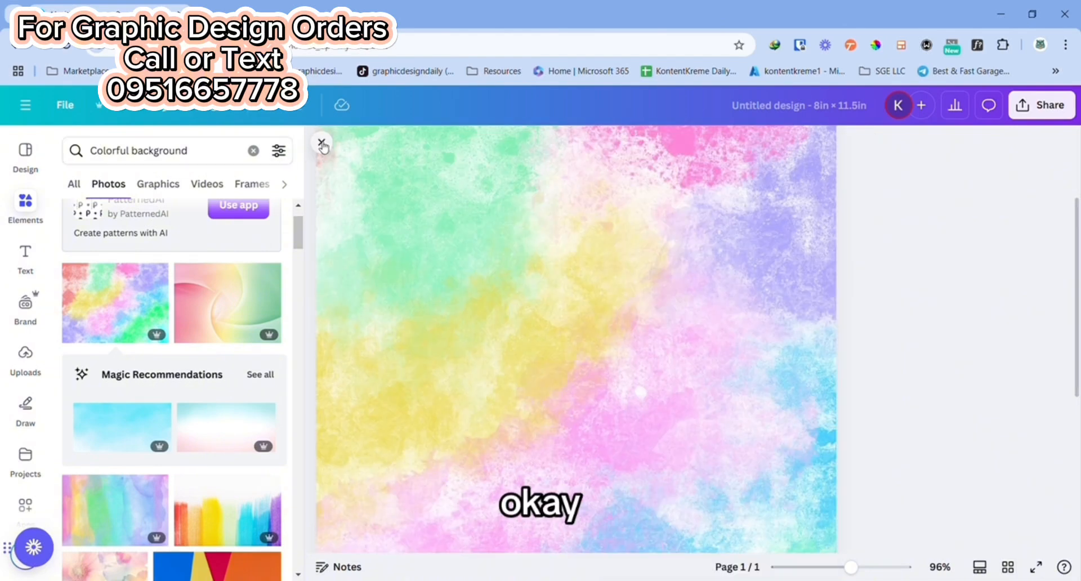
pyautogui.click(321, 142)
# Step: Add a heading to the page with the text "MY ALPHABET" in capital letters
pyautogui.click(21, 197)
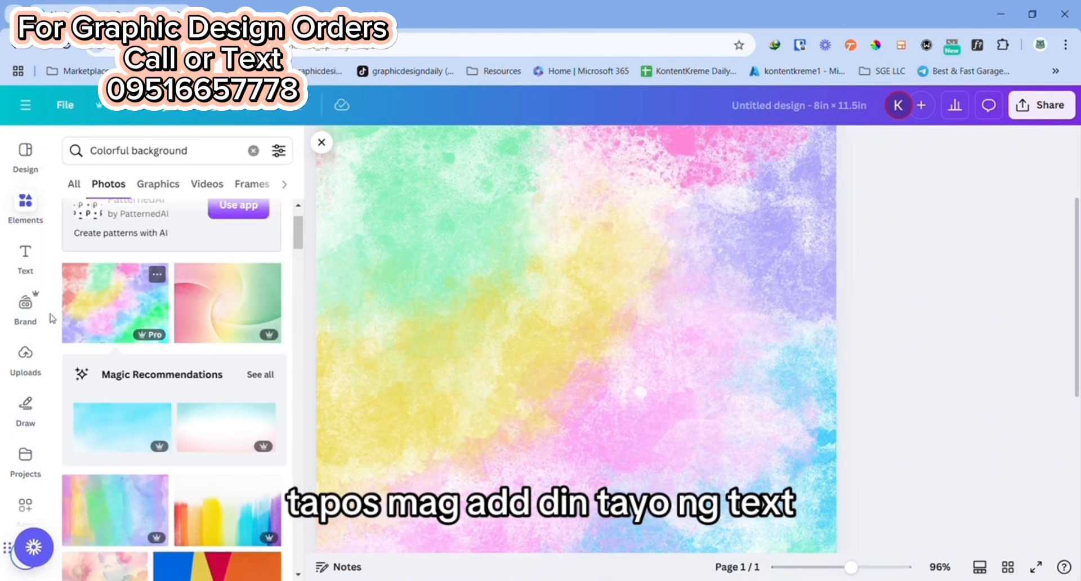
pyautogui.click(25, 255)
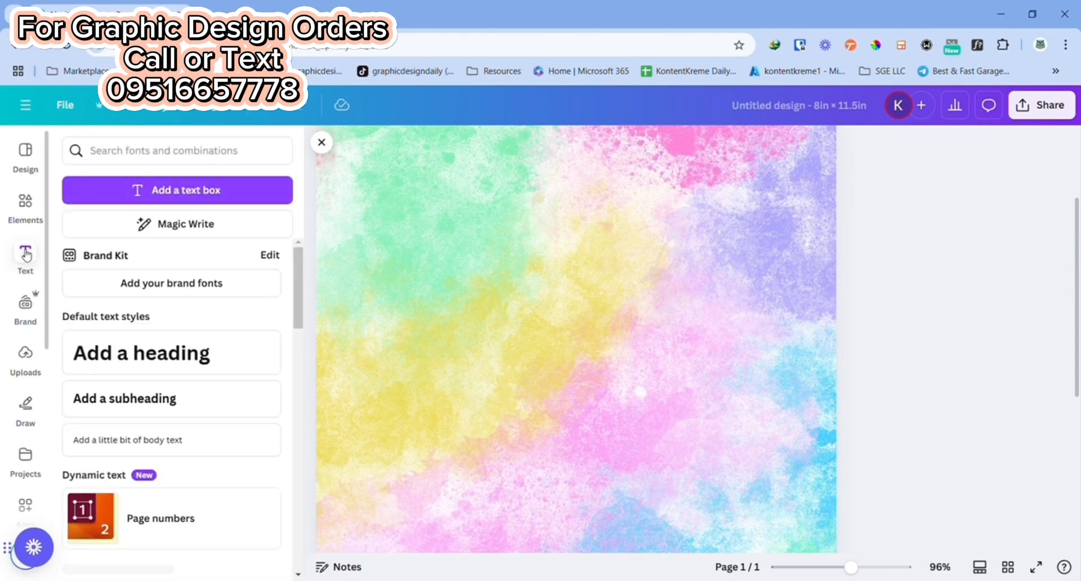
pyautogui.click(158, 355)
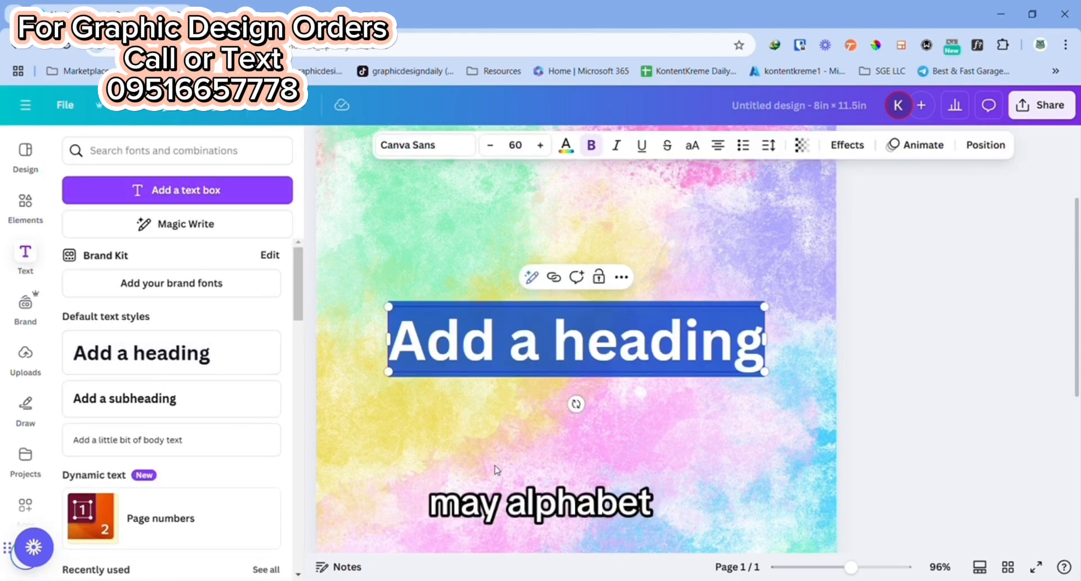
pyautogui.write('My')
pyautogui.press('BackSpace')
pyautogui.write('Y')
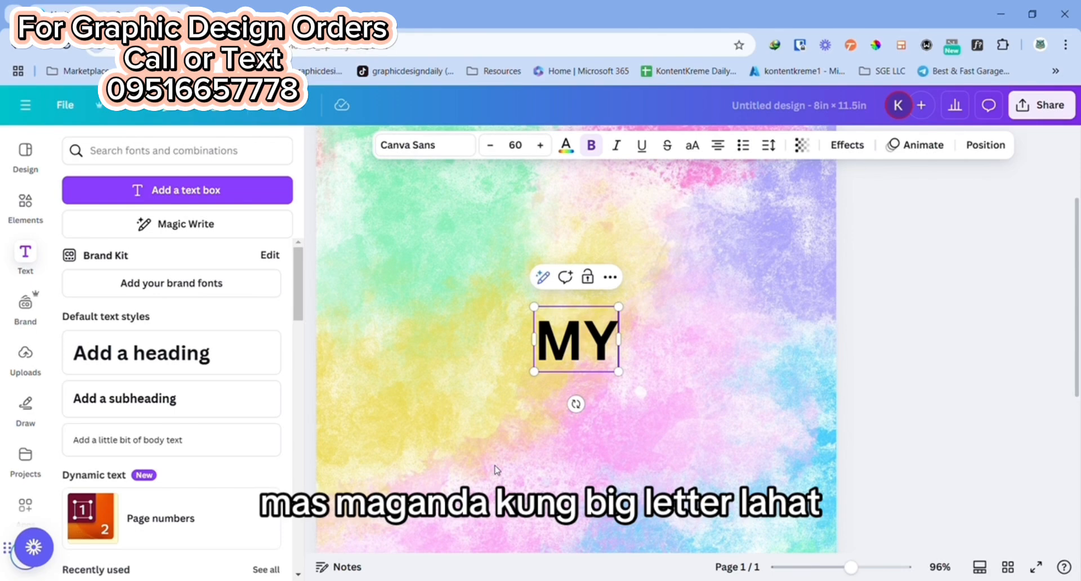
pyautogui.write(' ALPHABET')
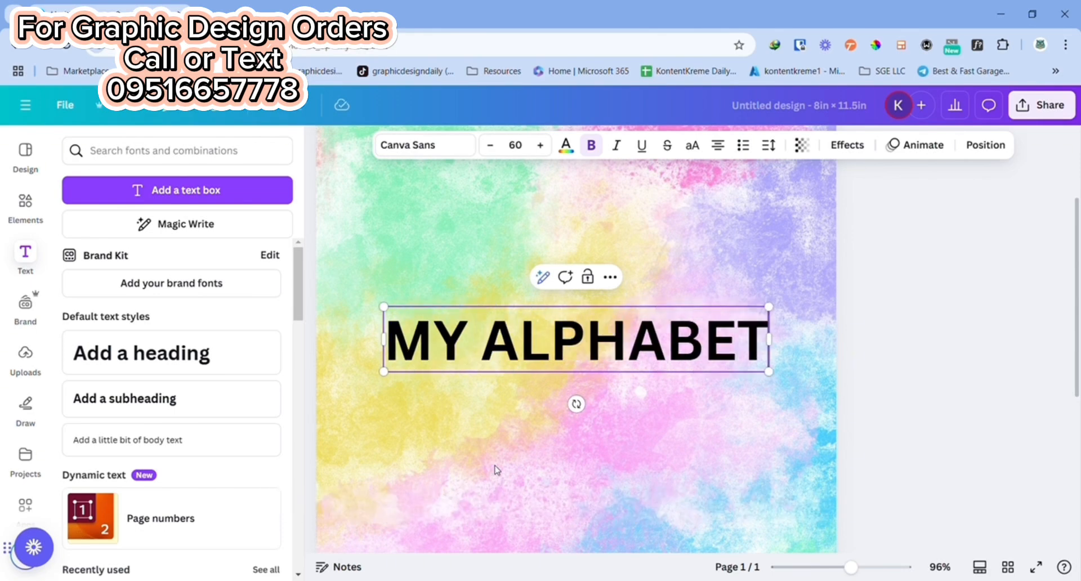
# Step: Change the font of the "MY ALPHABET" heading to Fredoka
pyautogui.click(445, 145)
pyautogui.click(166, 353)
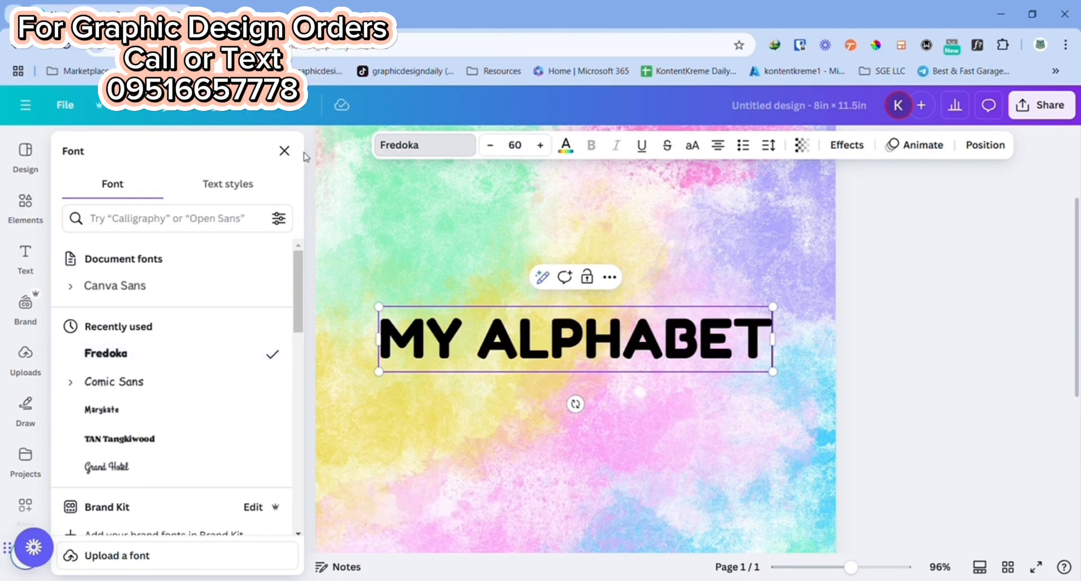
pyautogui.click(284, 151)
# Step: Move the "MY ALPHABET" heading to the top of the page, centered horizontally
pyautogui.scroll(3, 884, 365)
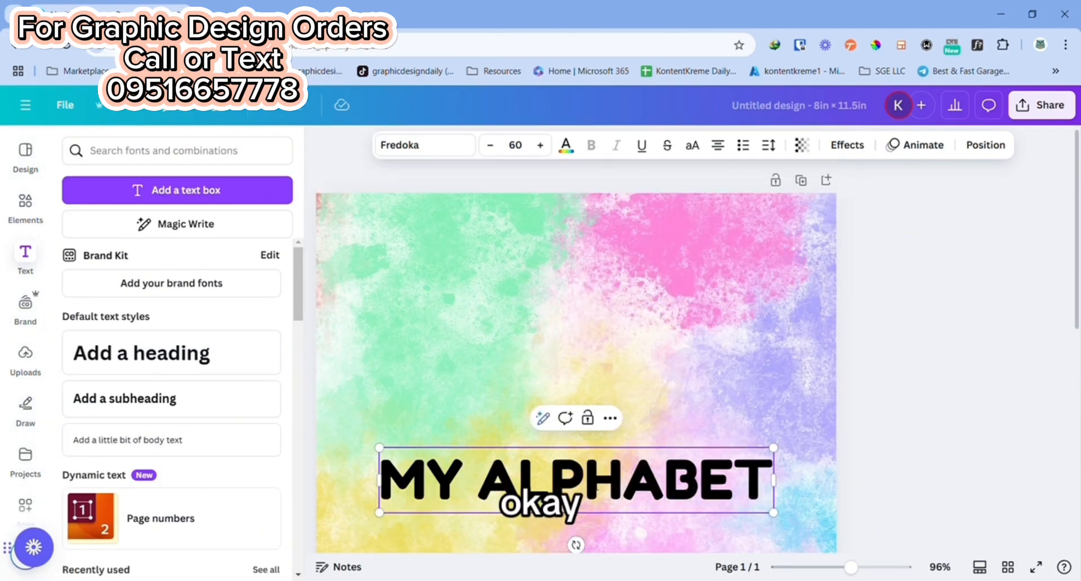
pyautogui.moveTo(584, 495); pyautogui.dragTo(428, 481)
pyautogui.click(840, 401)
pyautogui.moveTo(583, 504); pyautogui.dragTo(582, 261)
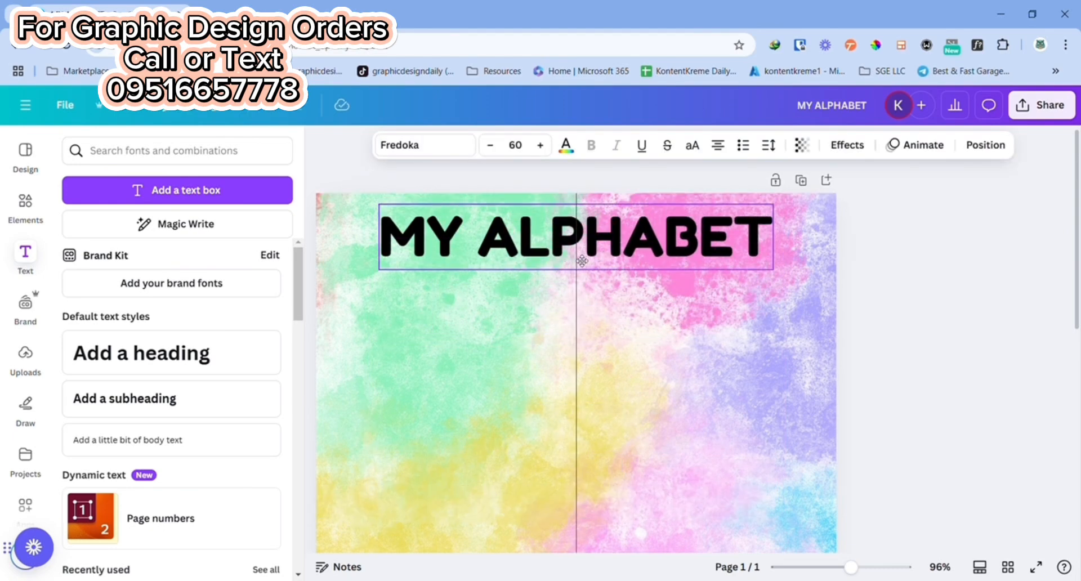
pyautogui.moveTo(582, 261); pyautogui.dragTo(586, 259)
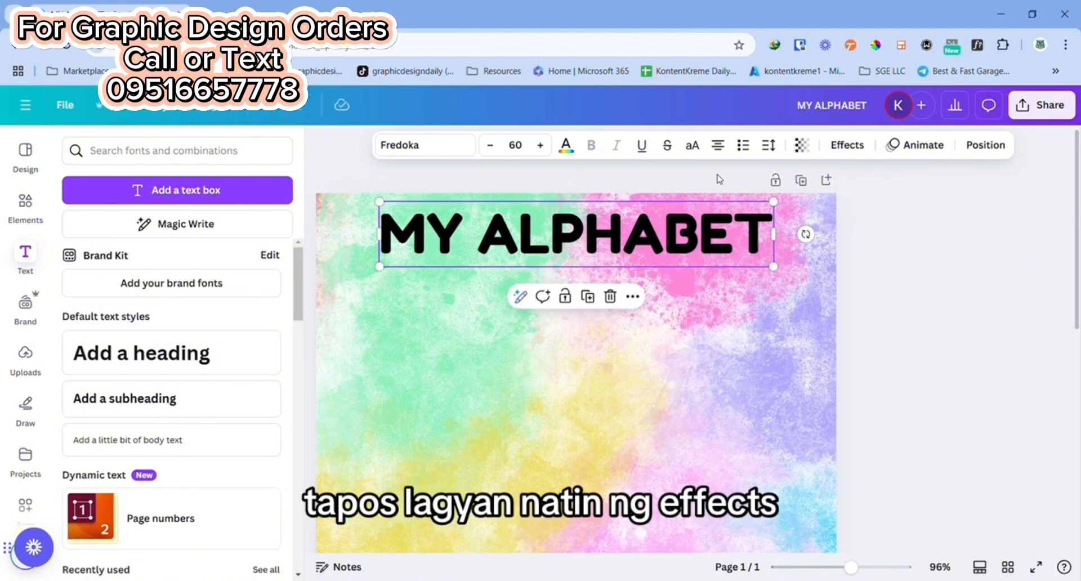
# Step: Apply the Outline text effect to the "MY ALPHABET" heading and set the outline color to white
pyautogui.click(847, 146)
pyautogui.click(255, 321)
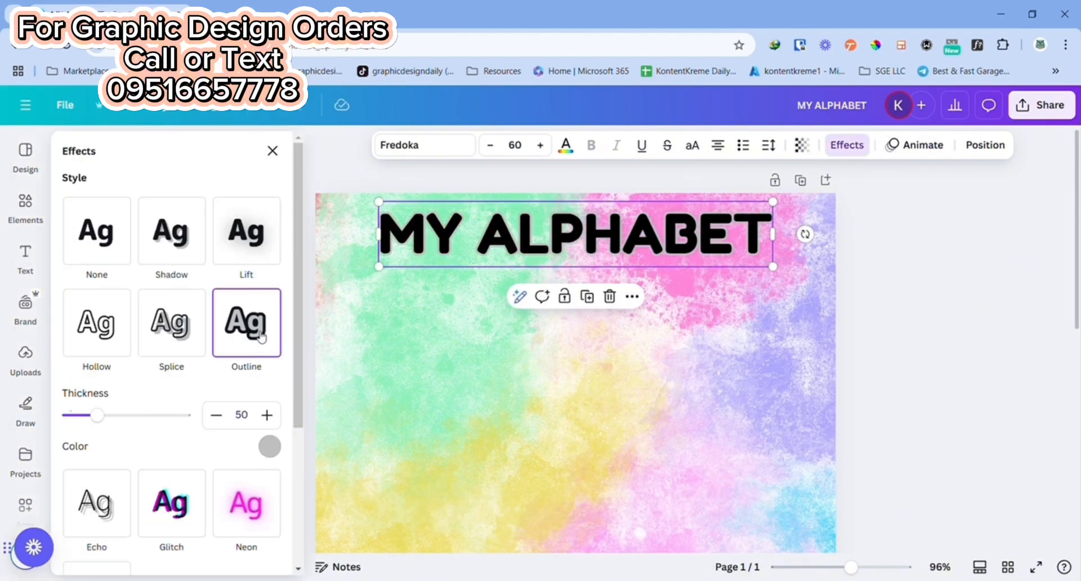
pyautogui.click(270, 447)
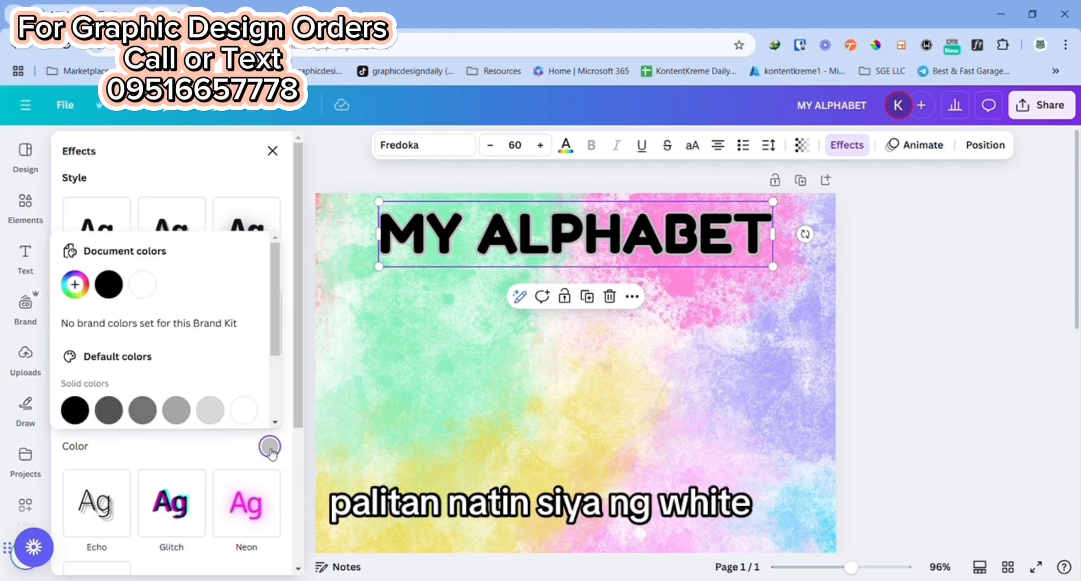
pyautogui.click(244, 410)
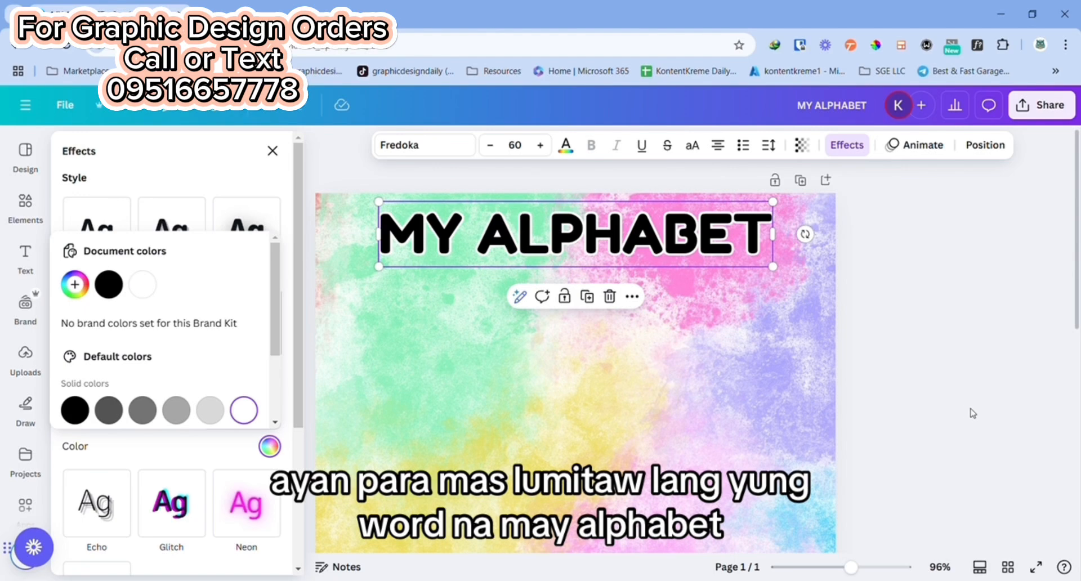
pyautogui.click(982, 332)
# Step: Set the font size of the "MY ALPHABET" heading to 53
pyautogui.click(443, 234)
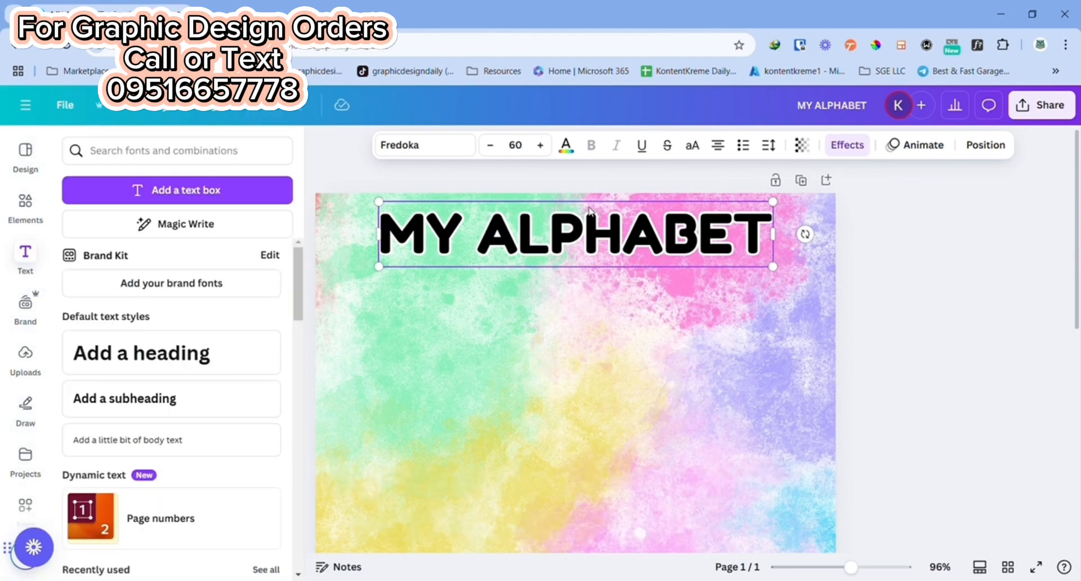
pyautogui.click(1030, 325)
pyautogui.moveTo(636, 238); pyautogui.dragTo(628, 239)
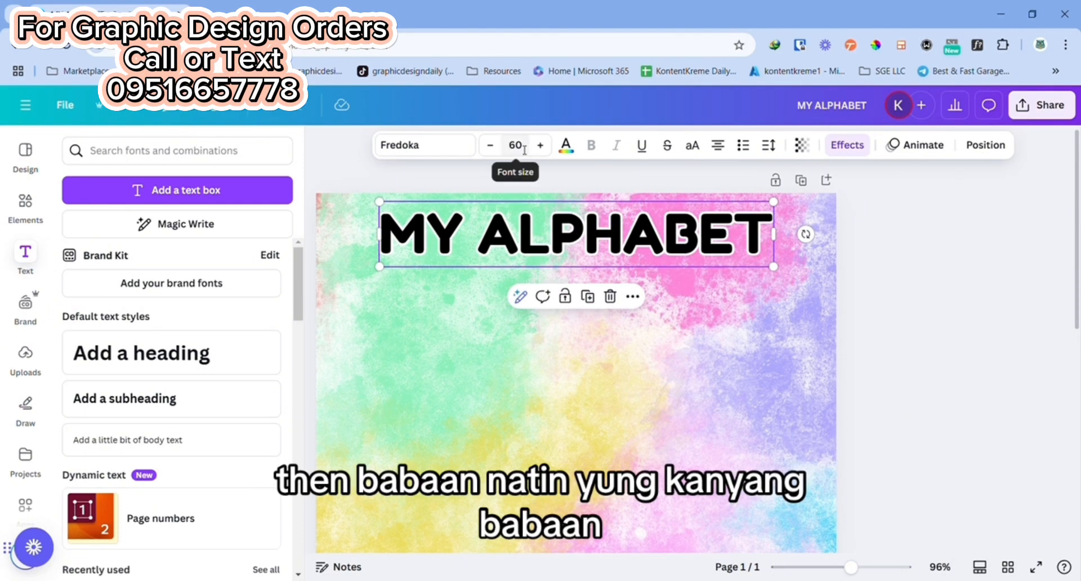
pyautogui.click(523, 146)
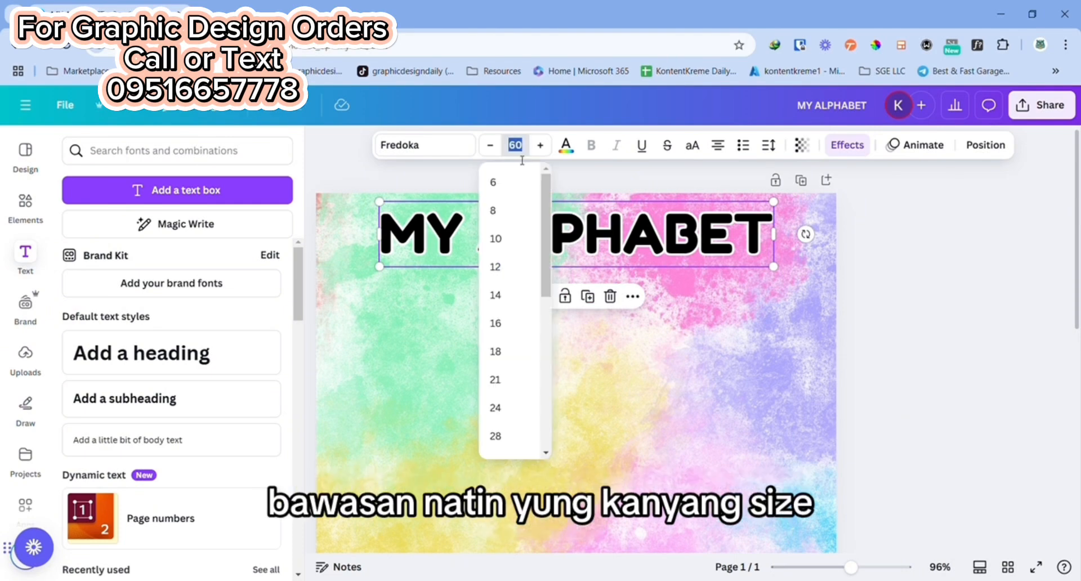
pyautogui.write('53')
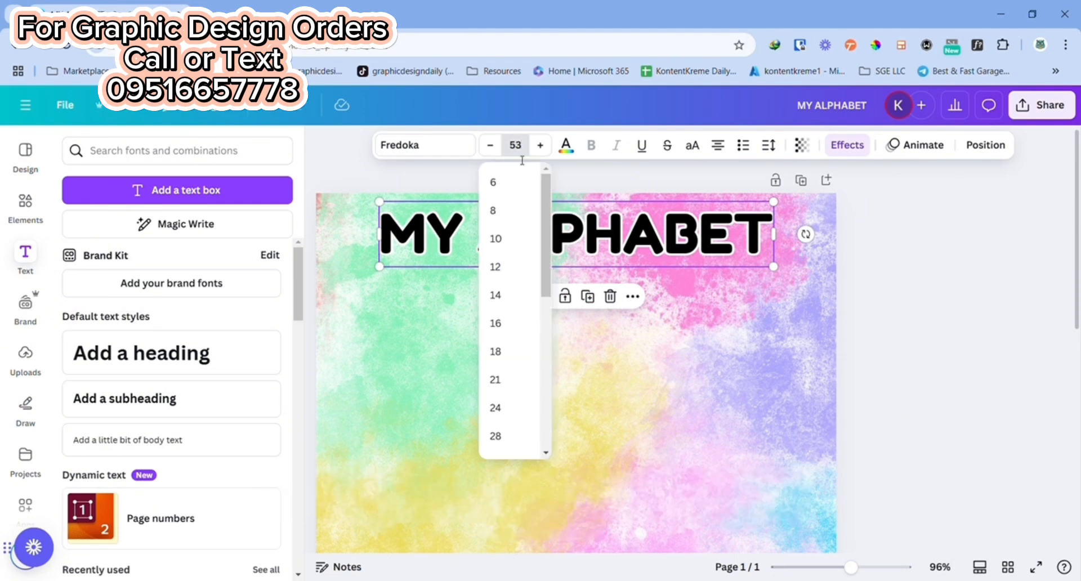
pyautogui.press('Return')
pyautogui.click(1002, 309)
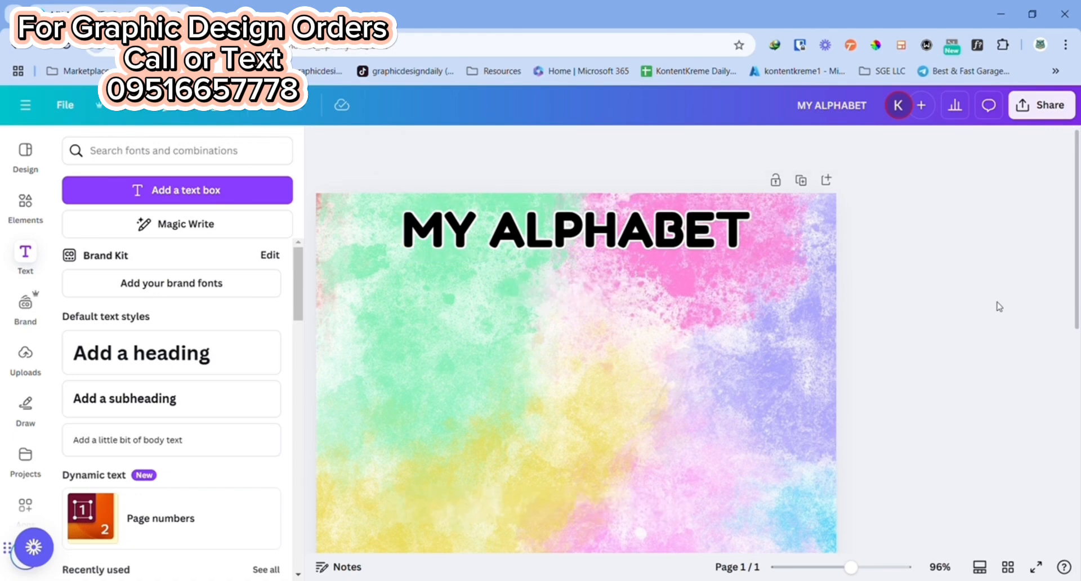
# Step: Increase the letter spacing of the "MY ALPHABET" heading to 84
pyautogui.click(741, 231)
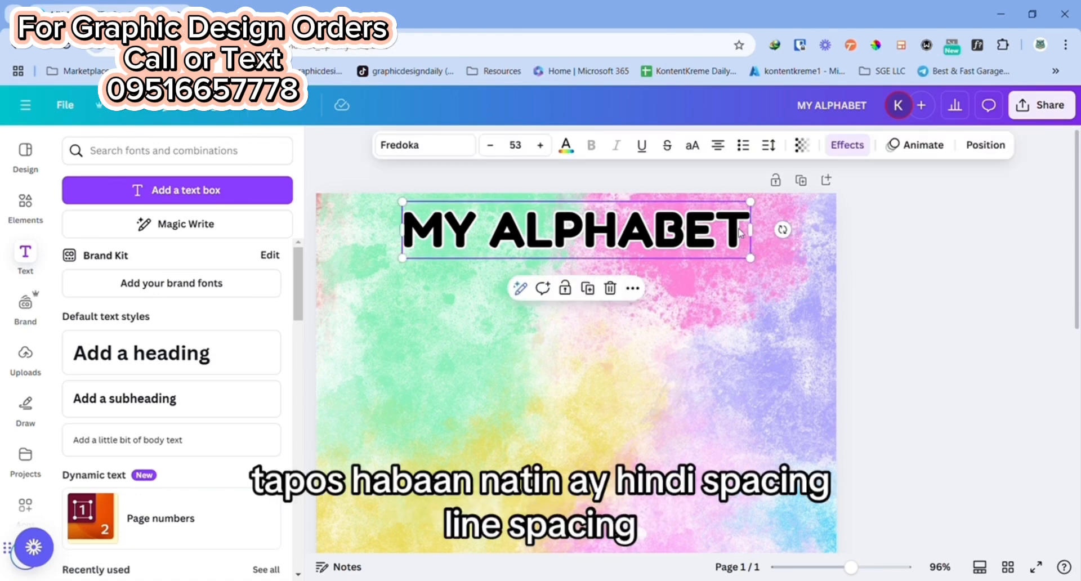
pyautogui.click(769, 147)
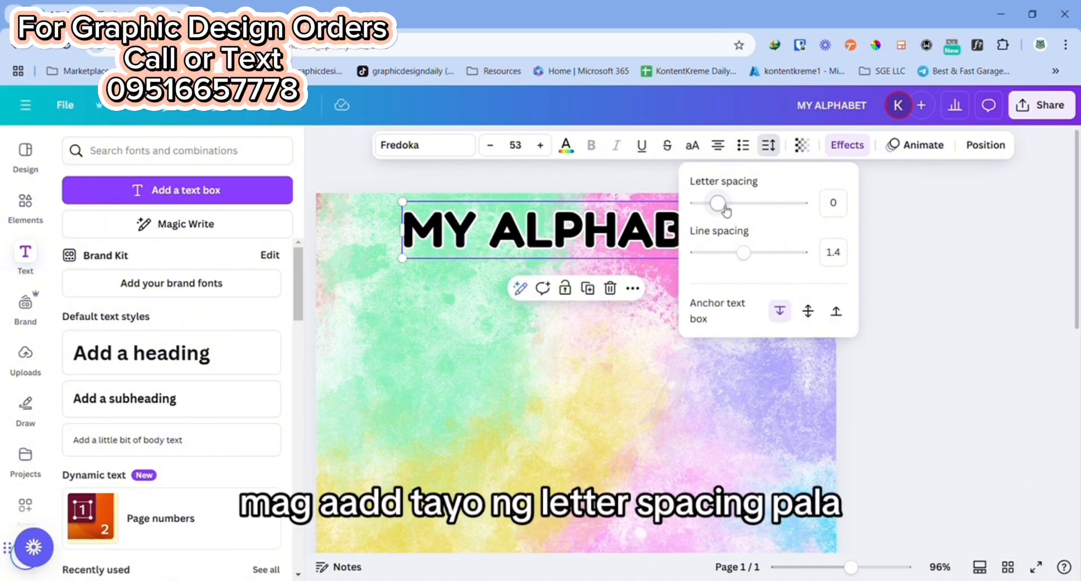
pyautogui.moveTo(718, 204); pyautogui.dragTo(730, 205)
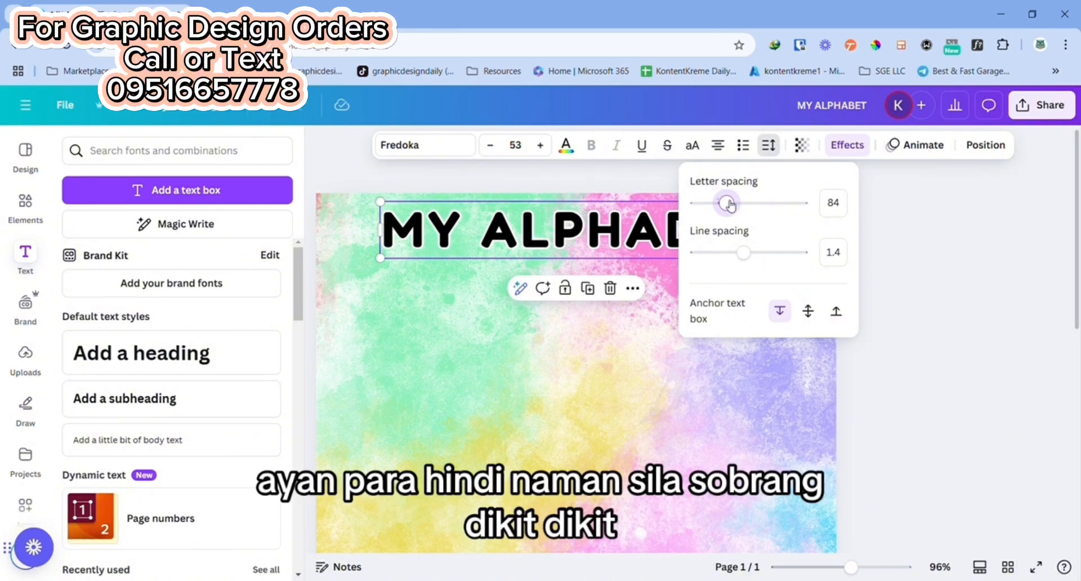
pyautogui.click(950, 252)
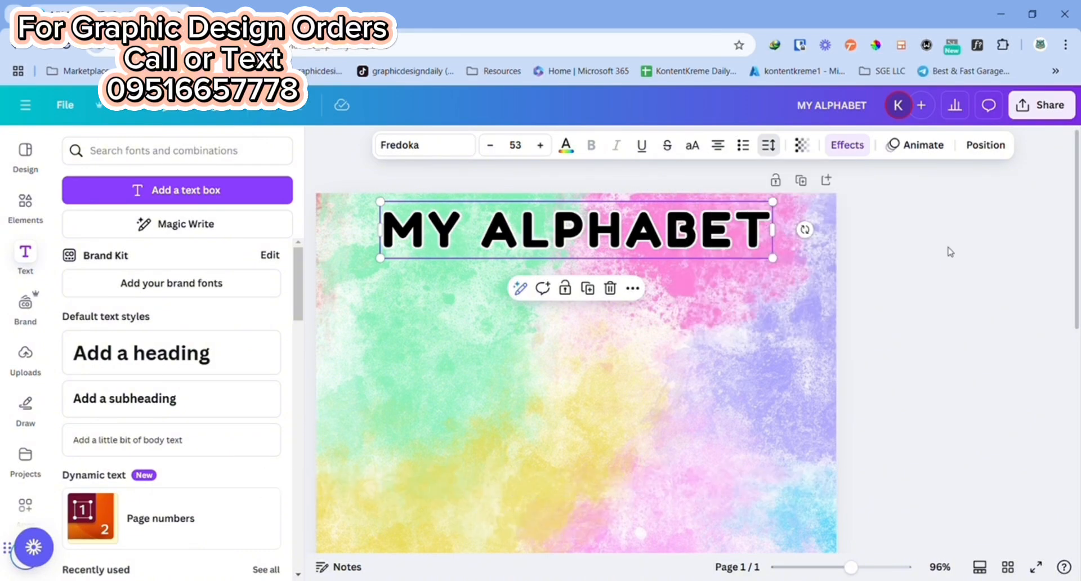
pyautogui.click(941, 249)
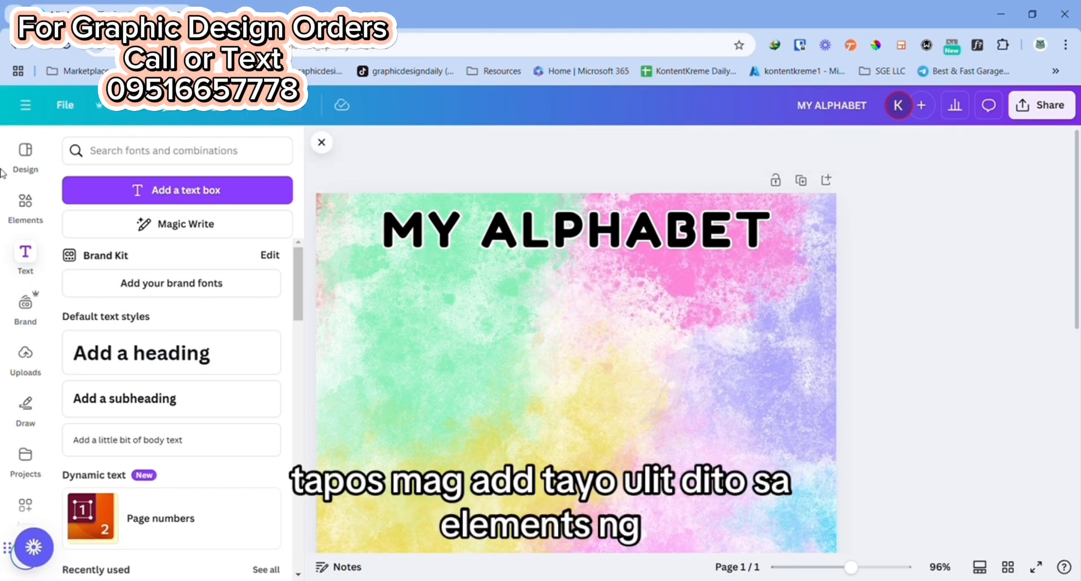
# Step: Clear the old element search and add a square shape to the page
pyautogui.click(33, 223)
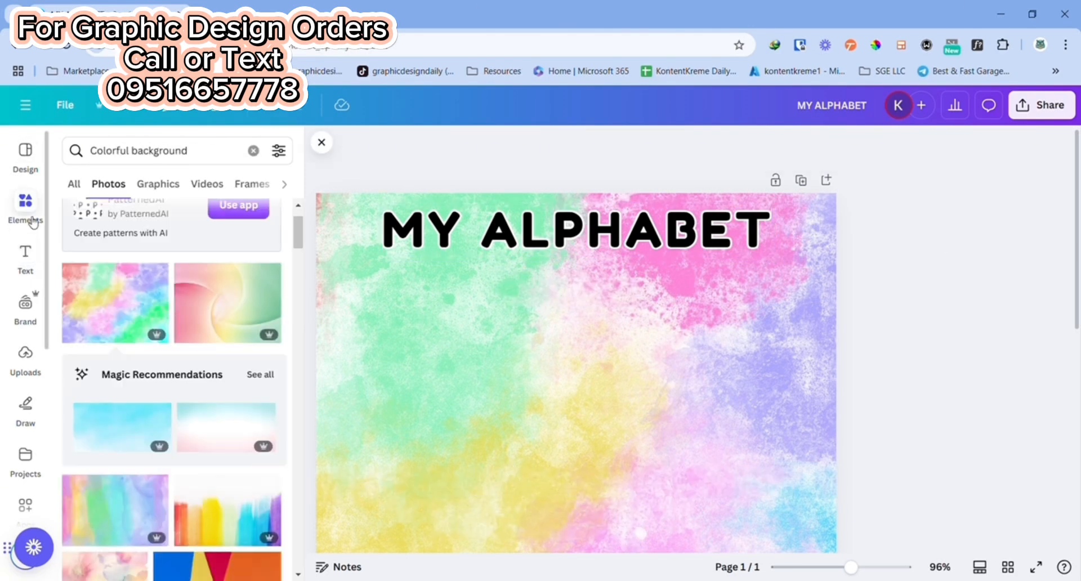
pyautogui.click(31, 217)
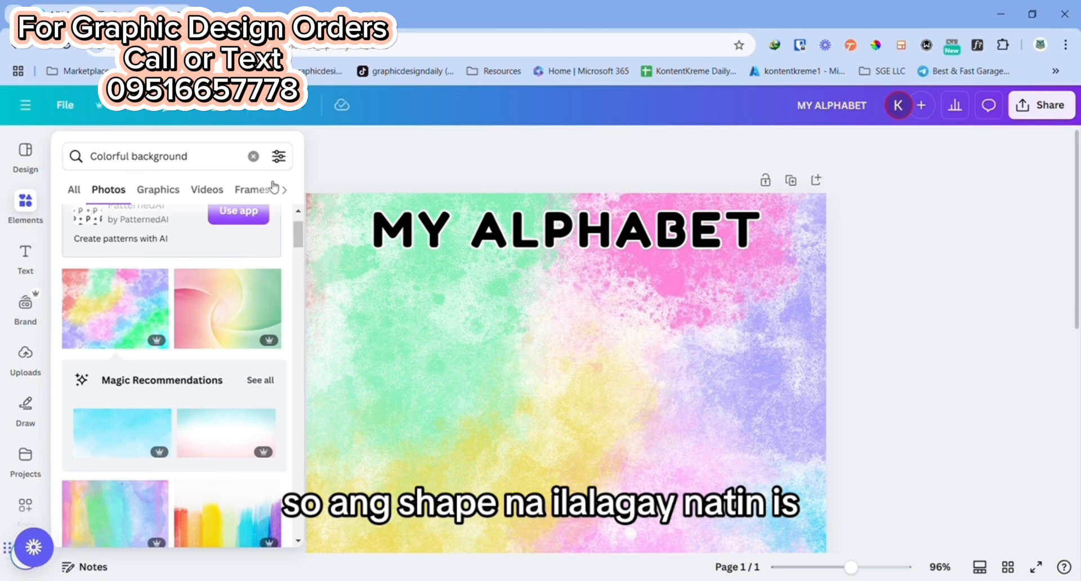
pyautogui.click(254, 157)
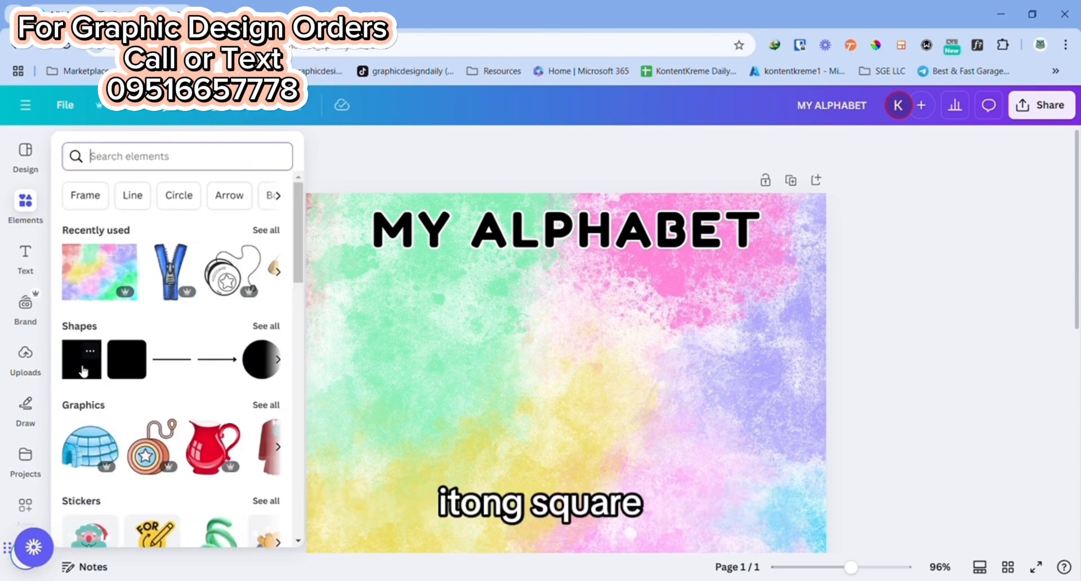
pyautogui.click(83, 371)
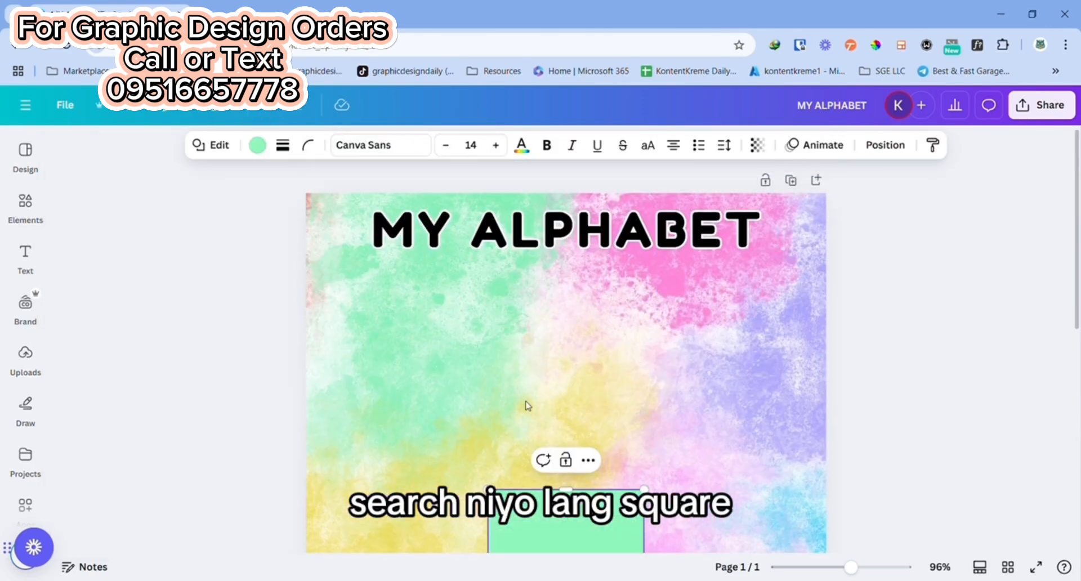
# Step: Move the green square just below the heading, widen it to nearly the full page width, and reduce its height to form a band
pyautogui.moveTo(851, 567); pyautogui.dragTo(841, 568)
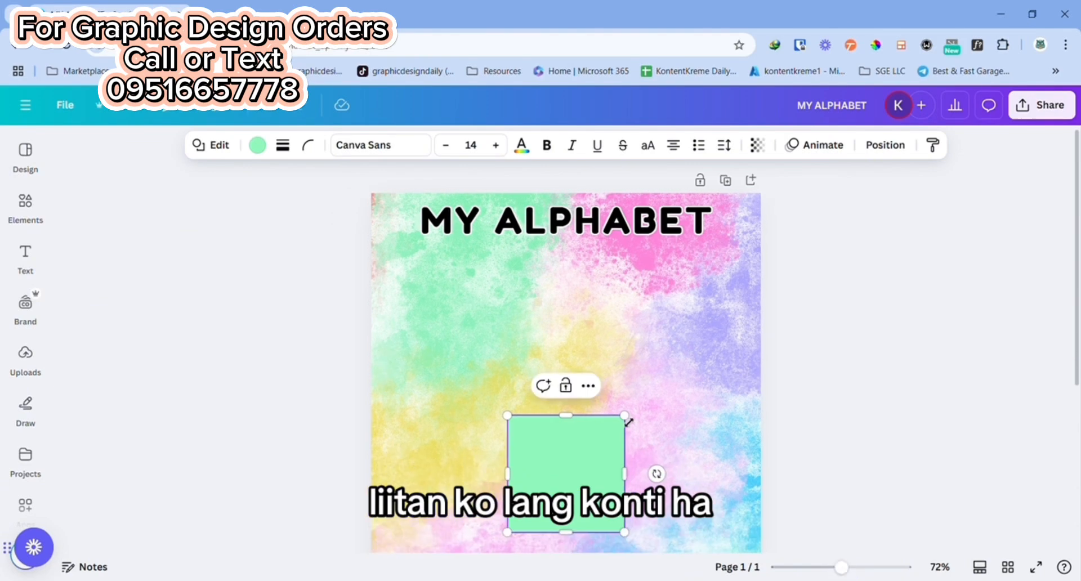
pyautogui.moveTo(569, 497); pyautogui.dragTo(449, 329)
pyautogui.moveTo(506, 306); pyautogui.dragTo(765, 328)
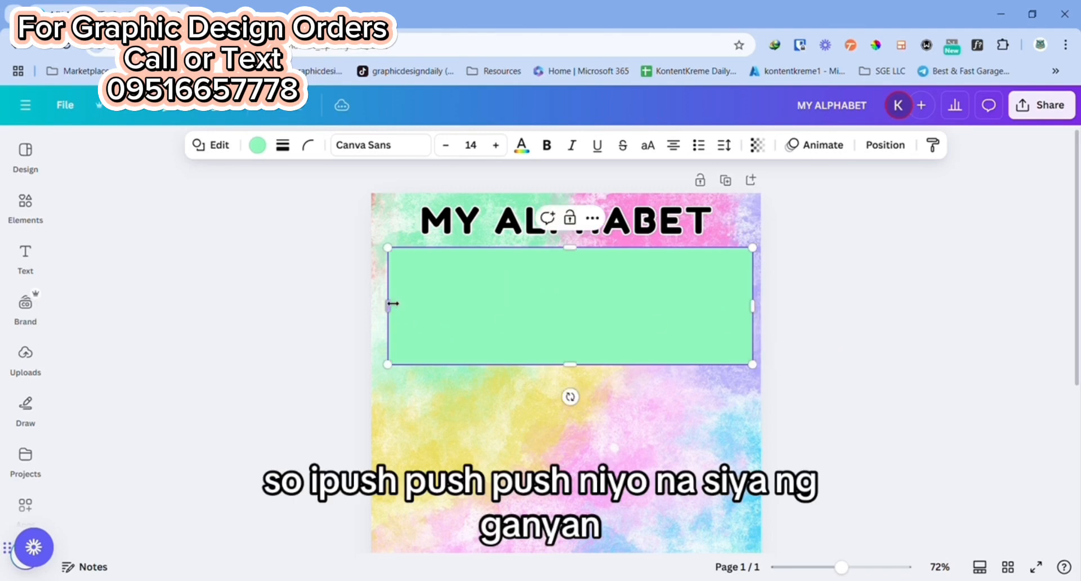
pyautogui.moveTo(399, 313); pyautogui.dragTo(379, 307)
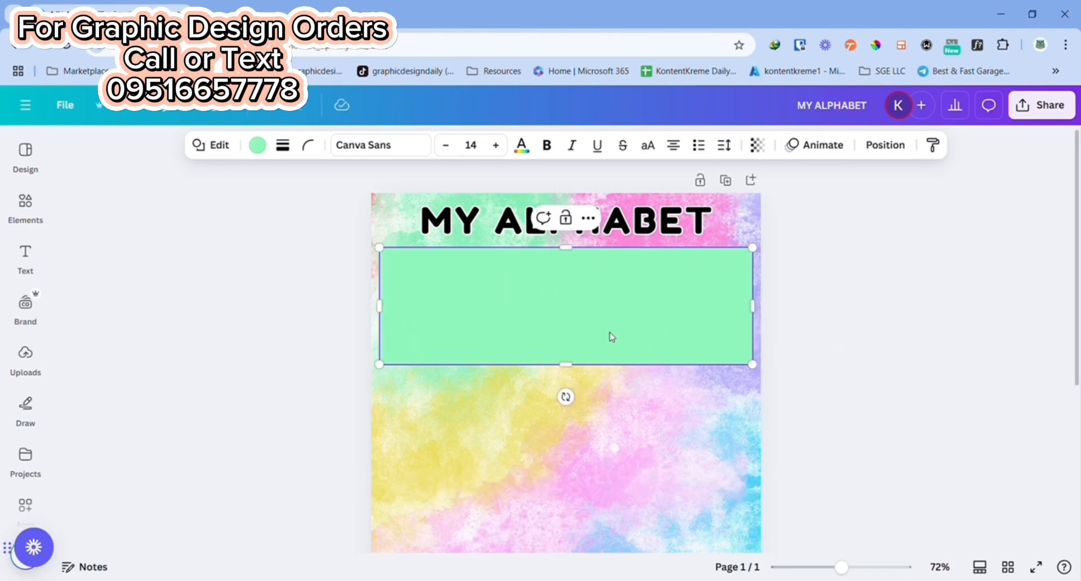
pyautogui.scroll(-2, 571, 295)
pyautogui.moveTo(566, 296); pyautogui.dragTo(572, 268)
pyautogui.scroll(2, 565, 287)
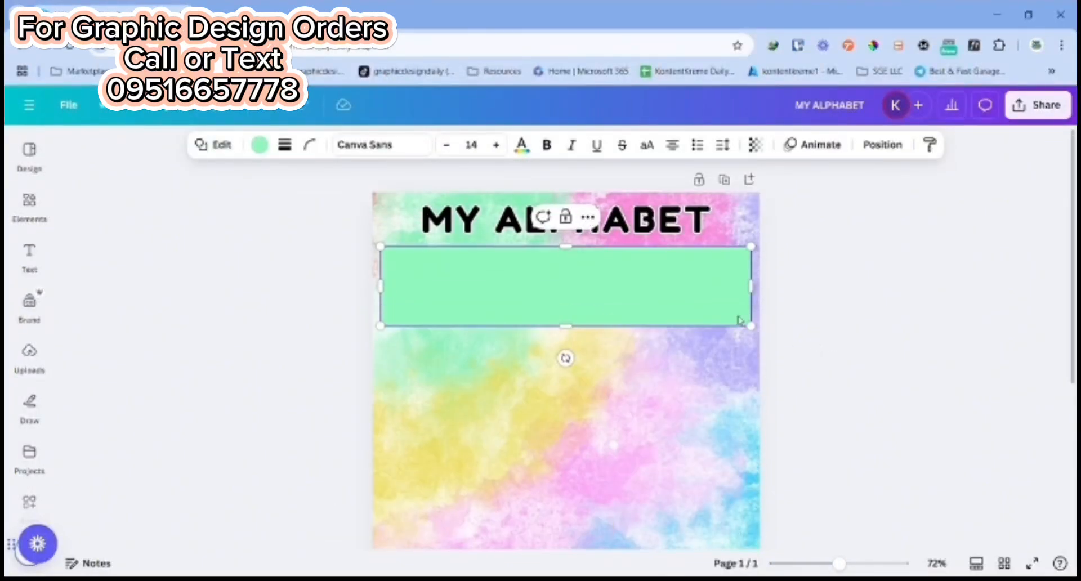
# Step: Duplicate the green rectangle three times, stacking the copies below it with small even gaps
pyautogui.click(565, 218)
pyautogui.moveTo(564, 357); pyautogui.dragTo(591, 405)
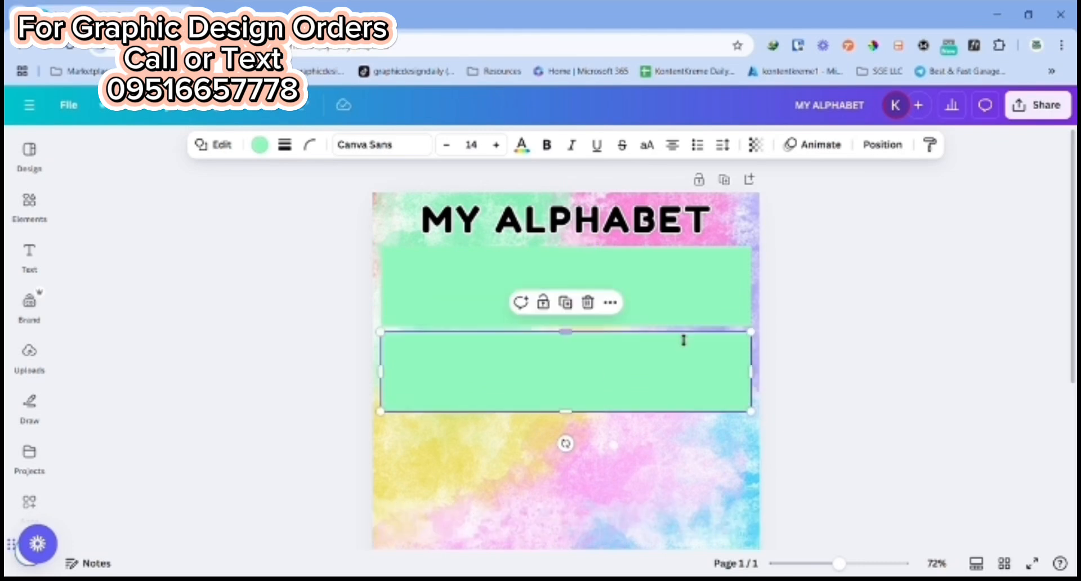
pyautogui.scroll(-1, 683, 340)
pyautogui.click(565, 232)
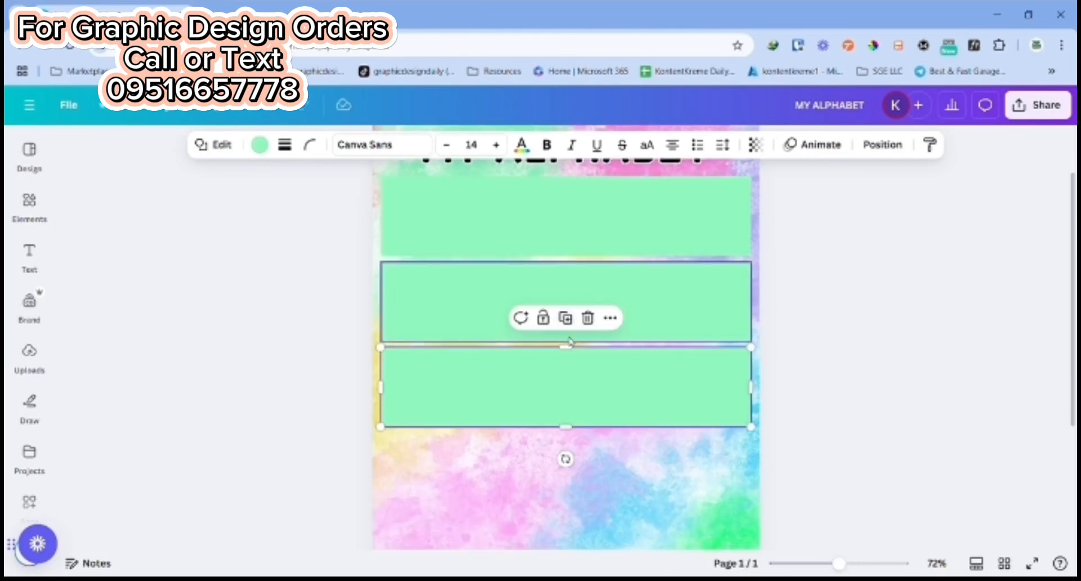
pyautogui.click(565, 317)
pyautogui.scroll(-2, 820, 403)
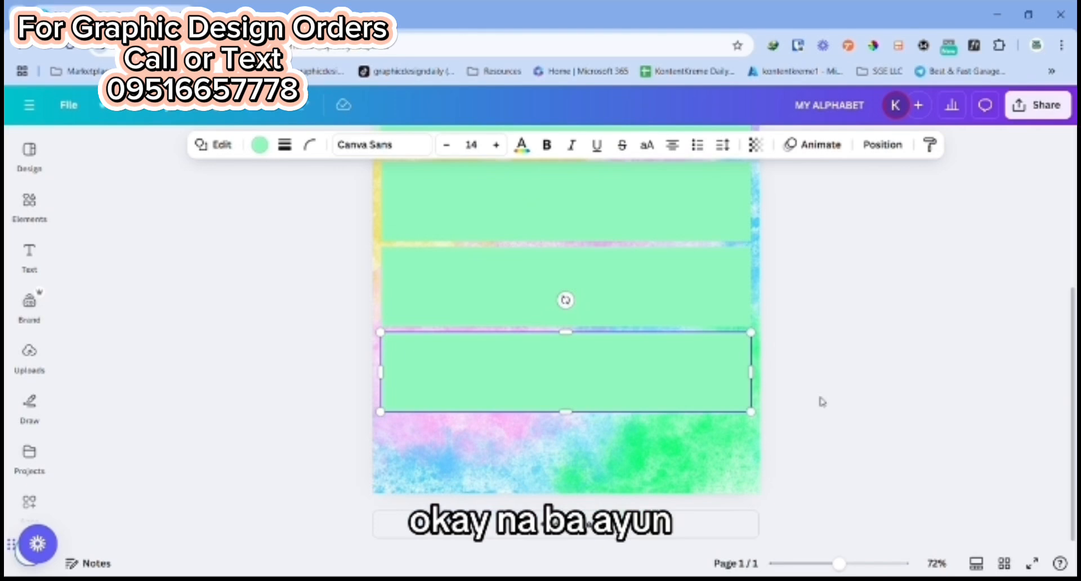
# Step: Move the lowest green rectangle down to just above the page's bottom edge and make it slightly taller
pyautogui.scroll(3, 821, 403)
pyautogui.scroll(-2, 742, 352)
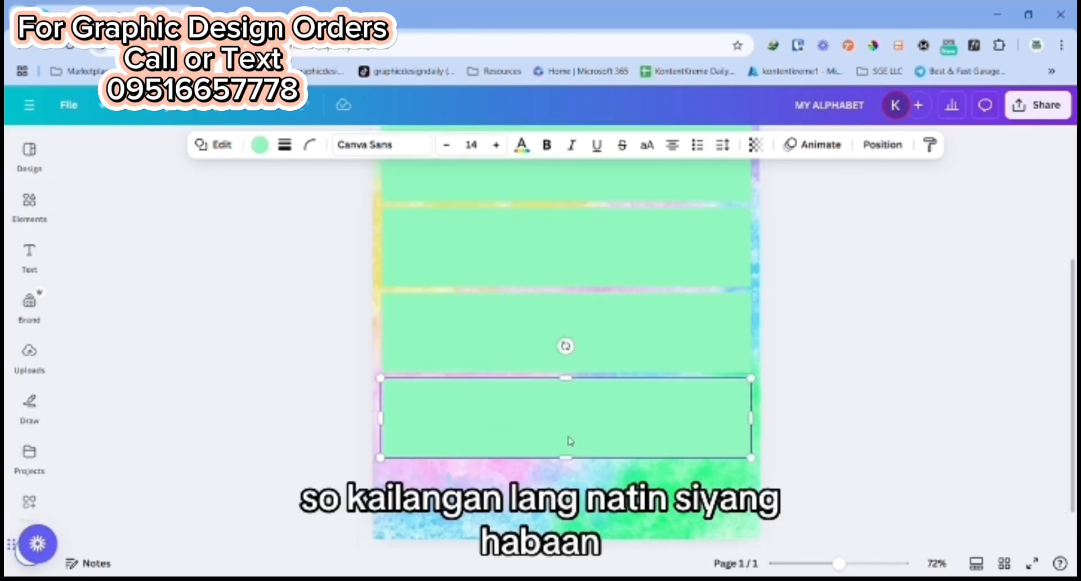
pyautogui.moveTo(569, 439); pyautogui.dragTo(578, 511)
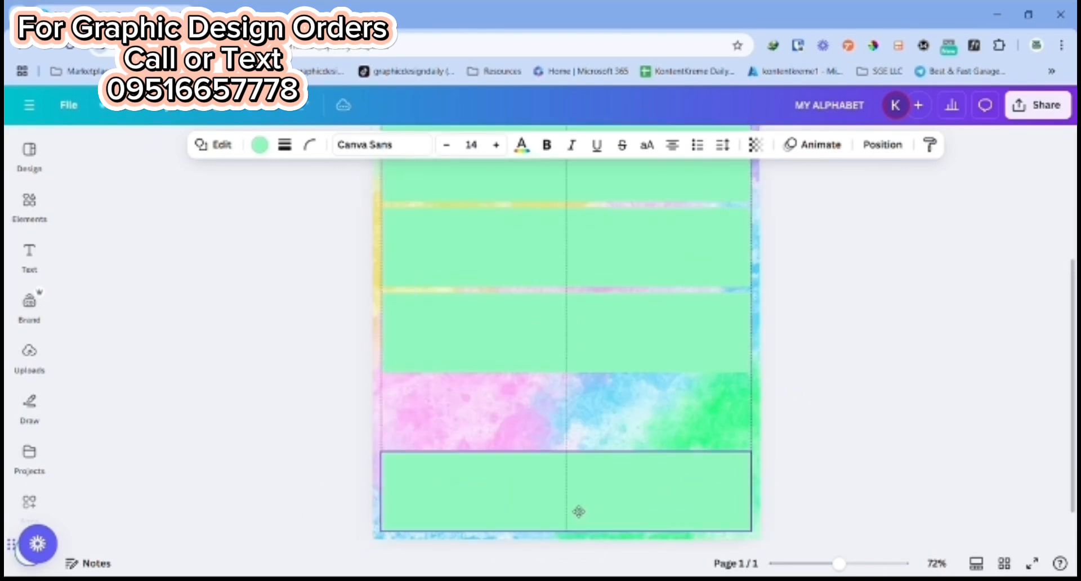
pyautogui.moveTo(559, 460); pyautogui.dragTo(575, 446)
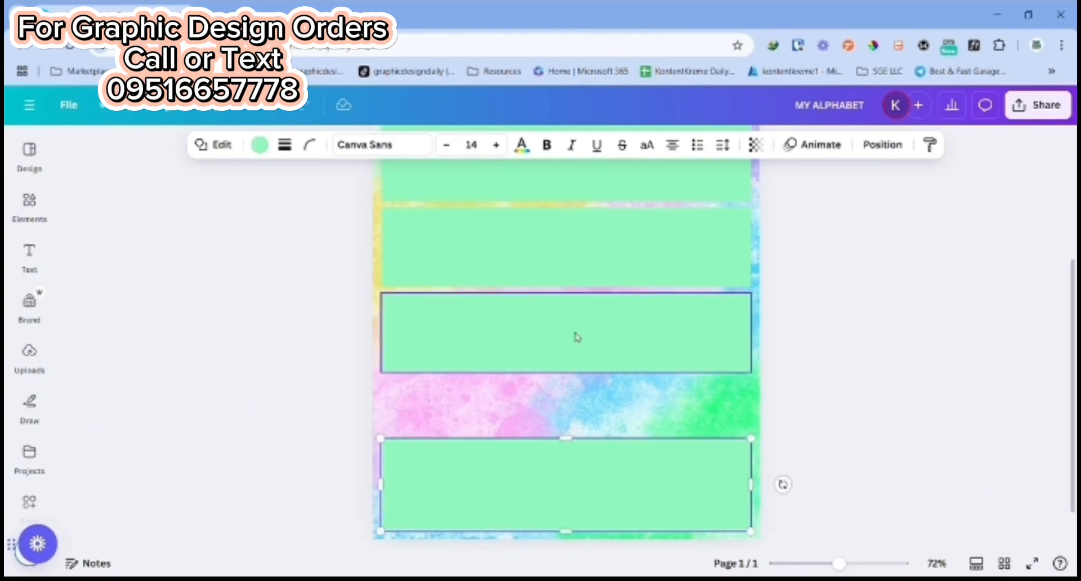
# Step: Delete the three upper green rectangles, keeping only the taller one at the bottom of the page
pyautogui.scroll(3, 576, 338)
pyautogui.scroll(-2, 575, 340)
pyautogui.click(567, 421)
pyautogui.click(588, 333)
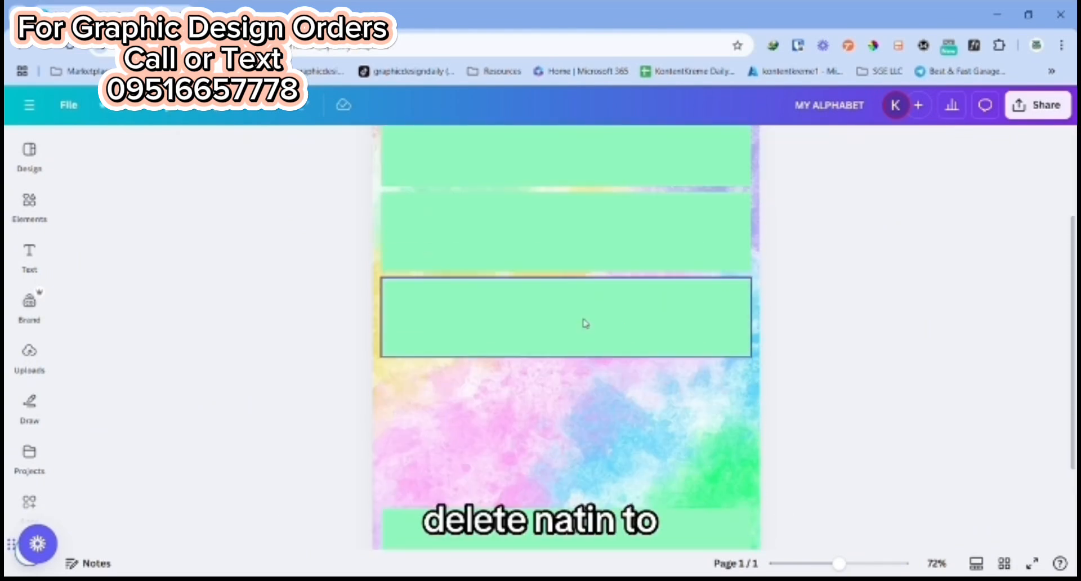
pyautogui.click(583, 321)
pyautogui.click(587, 251)
pyautogui.click(591, 212)
pyautogui.click(591, 306)
pyautogui.scroll(3, 578, 270)
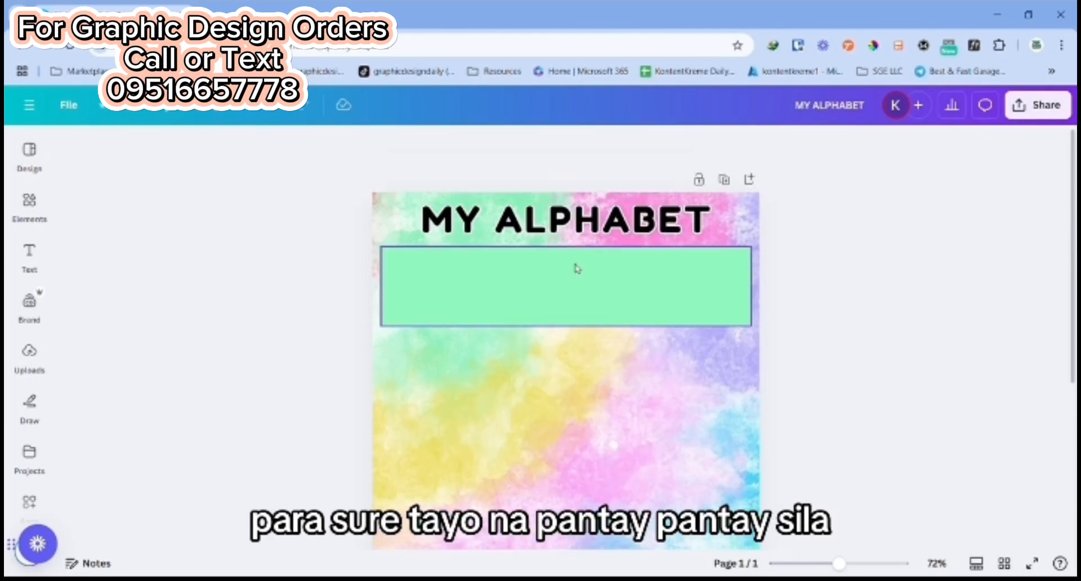
pyautogui.click(577, 269)
pyautogui.click(588, 218)
# Step: Duplicate the bottom green rectangle four times, stacking the copies upward with even gaps until they reach the heading
pyautogui.scroll(-5, 603, 333)
pyautogui.click(574, 451)
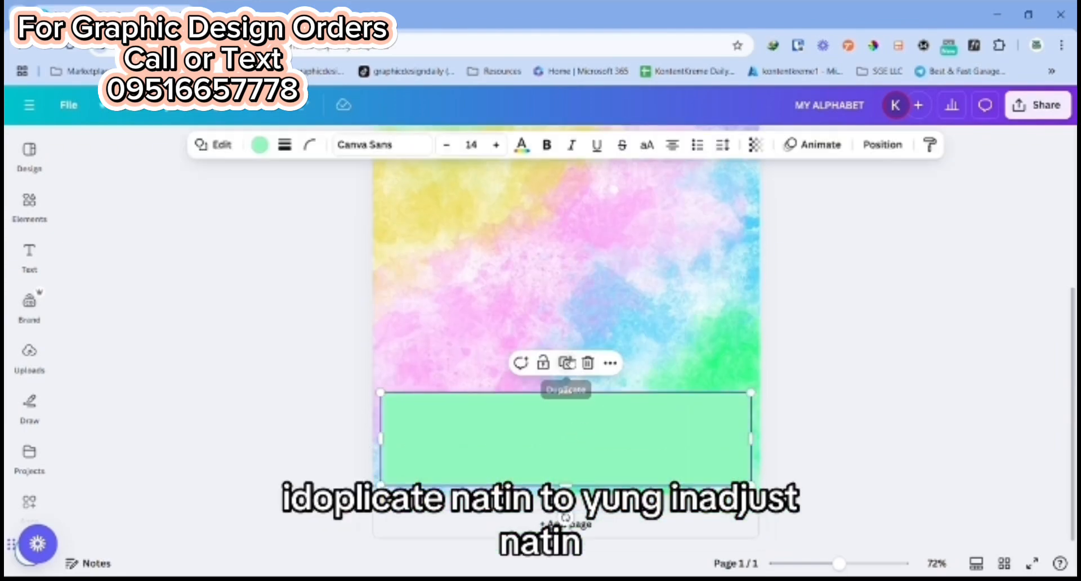
pyautogui.hotkey('ctrl', 'd')
pyautogui.moveTo(586, 449); pyautogui.dragTo(581, 346)
pyautogui.click(566, 259)
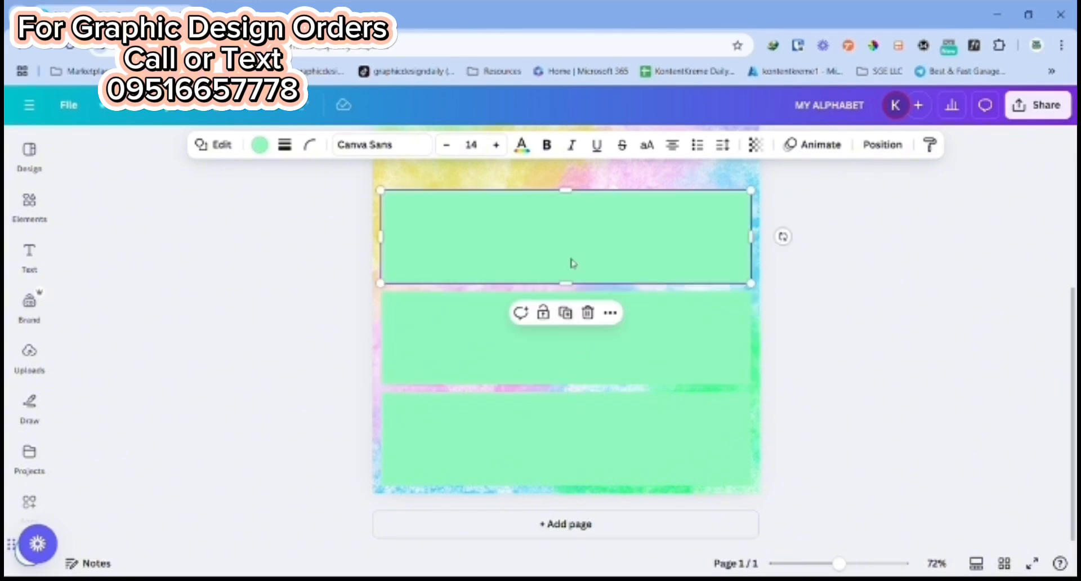
pyautogui.click(565, 313)
pyautogui.scroll(2, 597, 314)
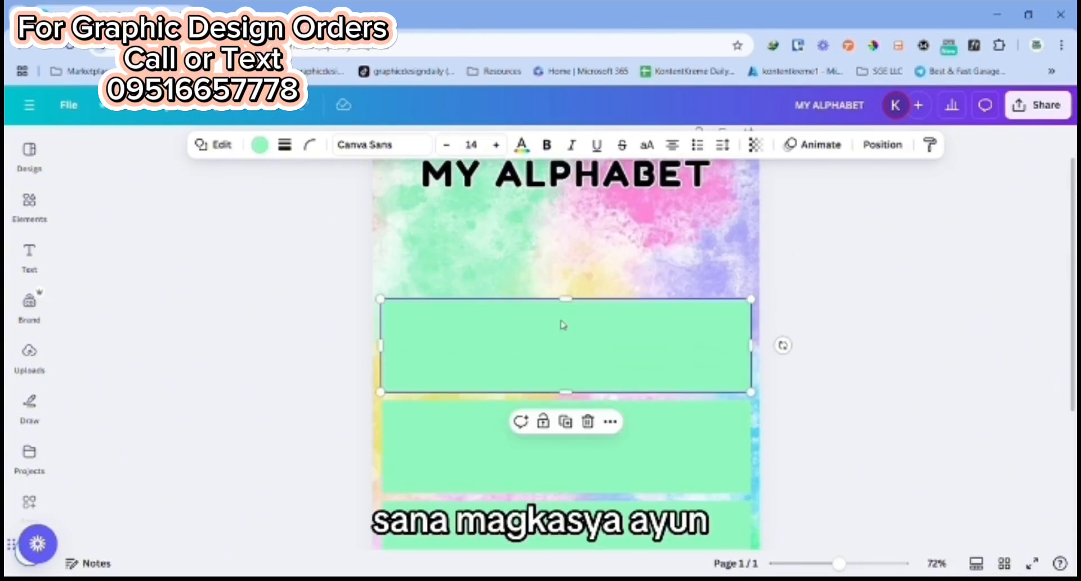
pyautogui.click(564, 423)
pyautogui.scroll(-3, 904, 309)
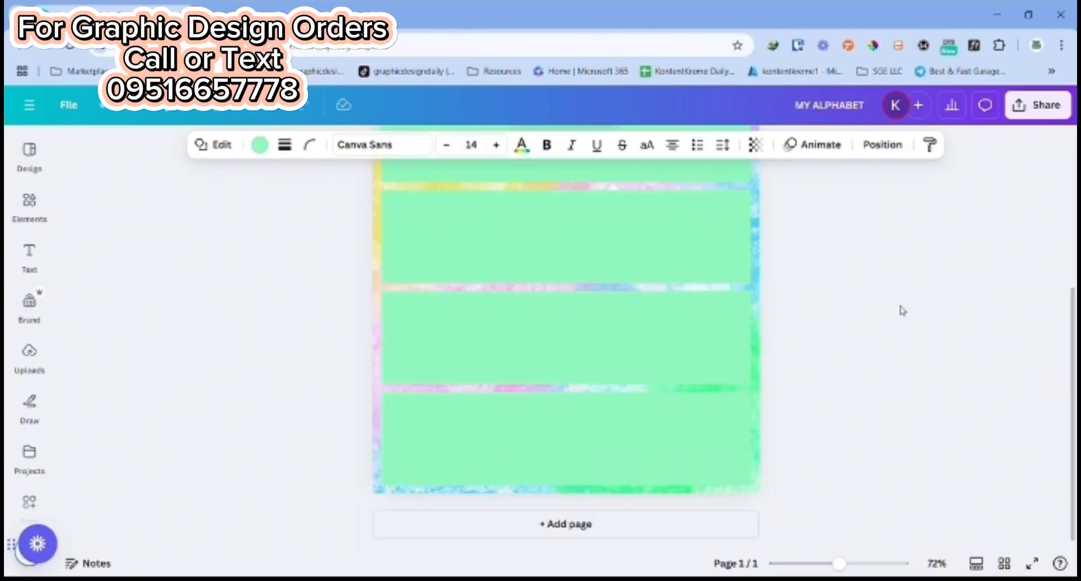
pyautogui.click(901, 310)
pyautogui.scroll(3, 901, 310)
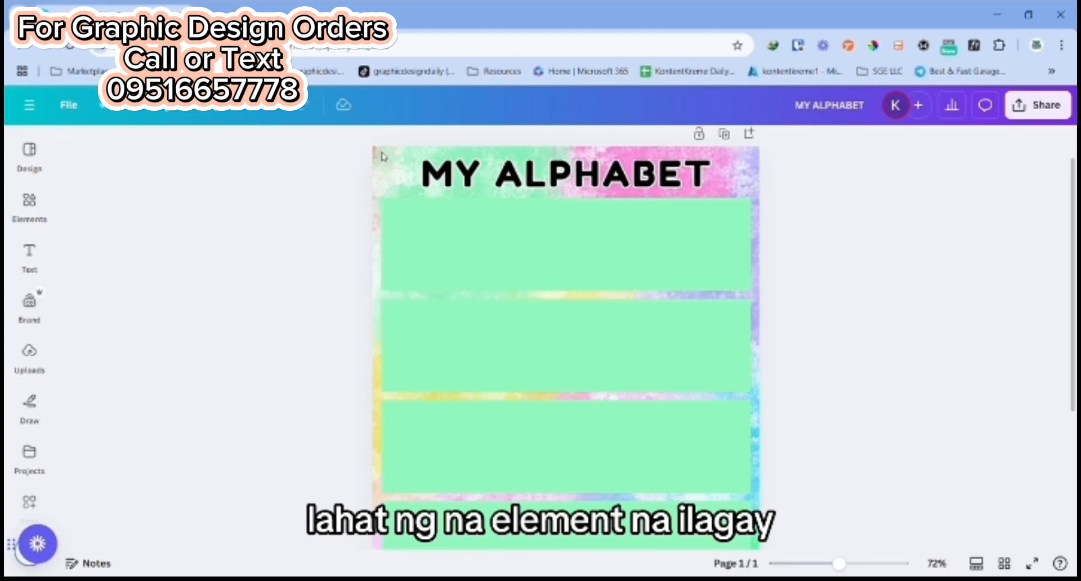
pyautogui.scroll(-2, 606, 358)
pyautogui.scroll(3, 570, 350)
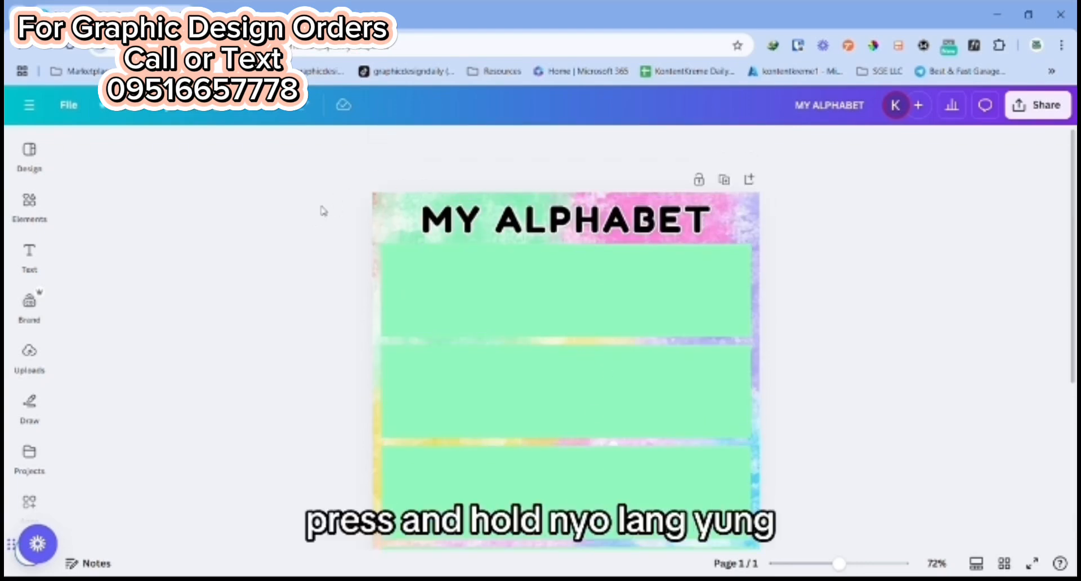
# Step: Select the heading and all five green rectangles together and shift them slightly lower, keeping them horizontally centred on the page
pyautogui.moveTo(406, 221); pyautogui.dragTo(801, 543)
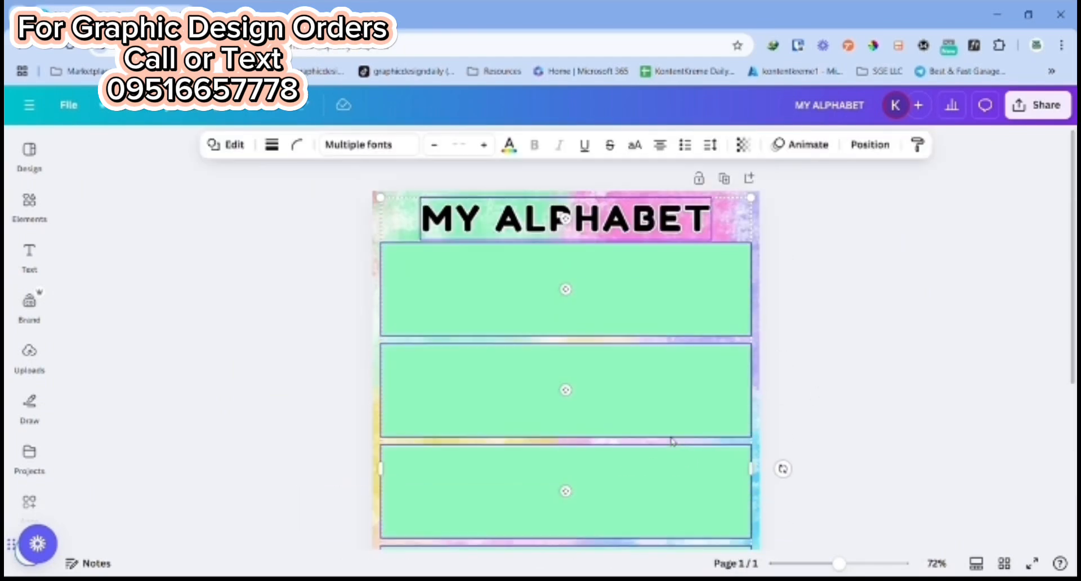
pyautogui.scroll(-3, 642, 405)
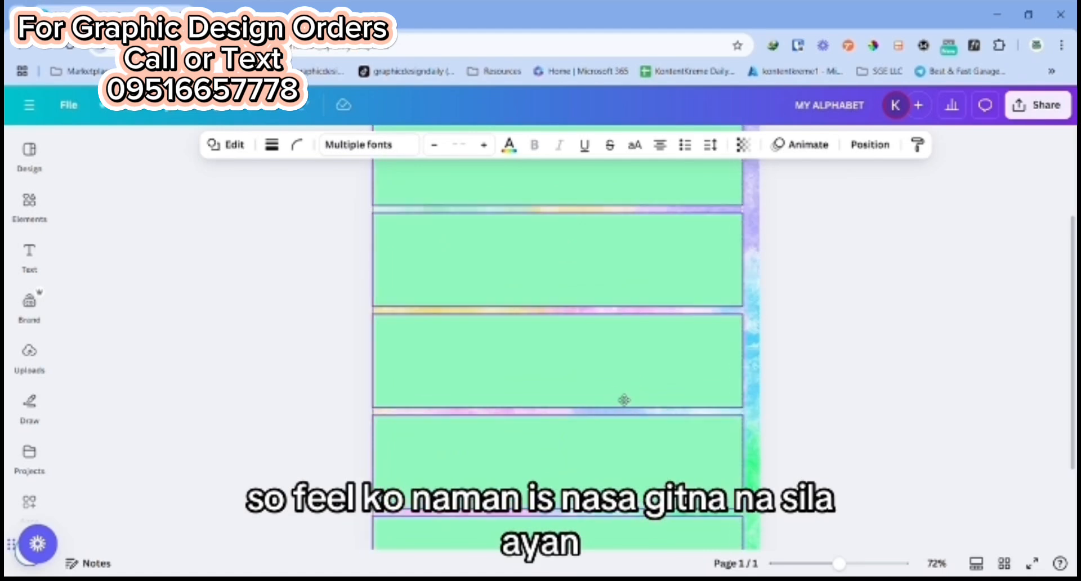
pyautogui.moveTo(624, 399); pyautogui.dragTo(632, 401)
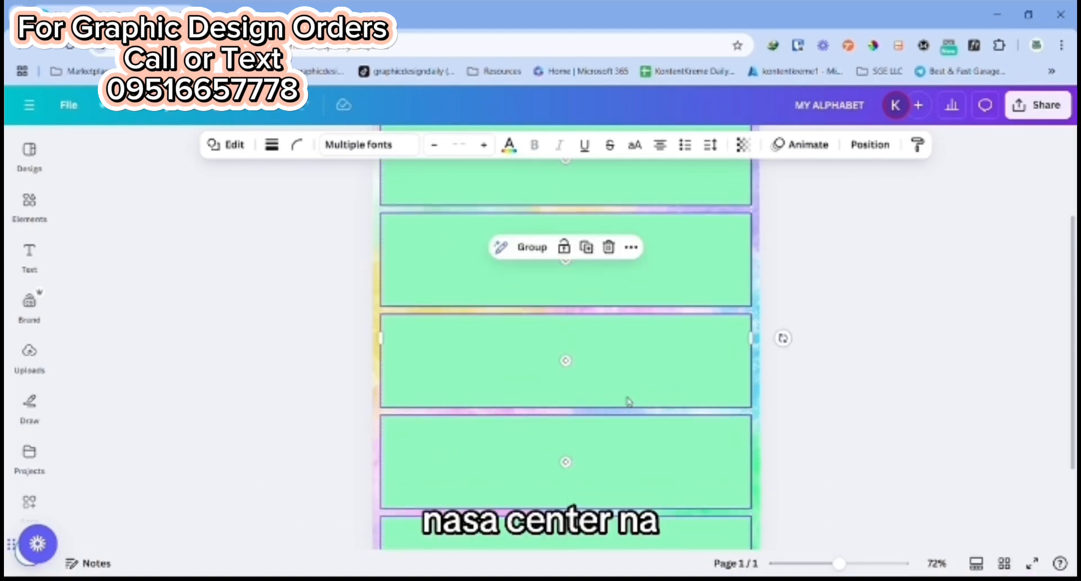
pyautogui.click(854, 403)
pyautogui.scroll(3, 852, 367)
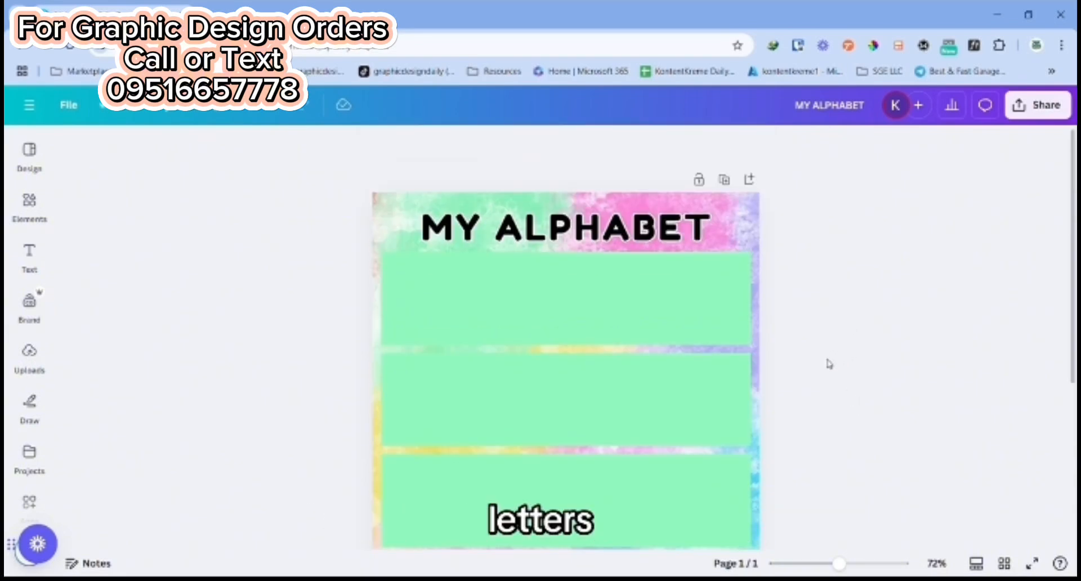
# Step: Duplicate the "MY ALPHABET" heading and place the copy over the top rectangle
pyautogui.click(556, 228)
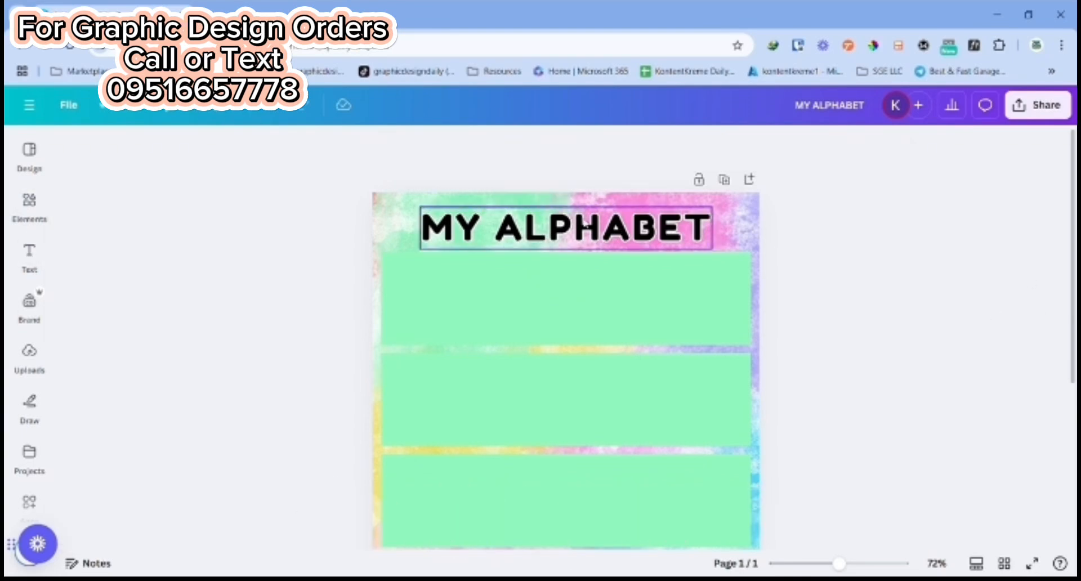
pyautogui.click(577, 178)
pyautogui.moveTo(553, 258); pyautogui.dragTo(554, 298)
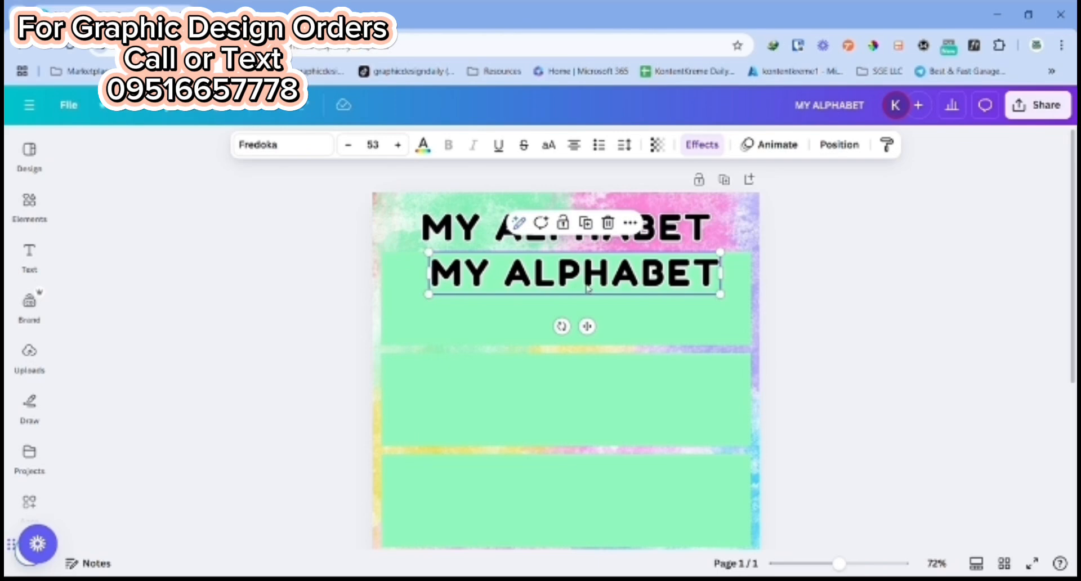
# Step: Replace the copied heading's text with "Aa" and move it to the upper-left corner of the top rectangle
pyautogui.doubleClick(555, 290)
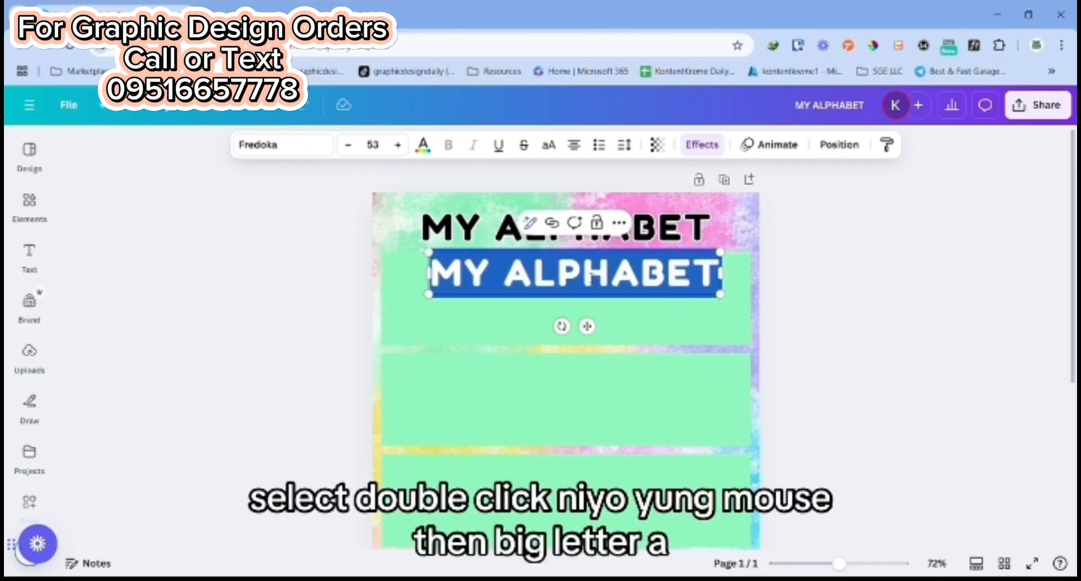
pyautogui.write('a')
pyautogui.press('BackSpace')
pyautogui.write('Aa')
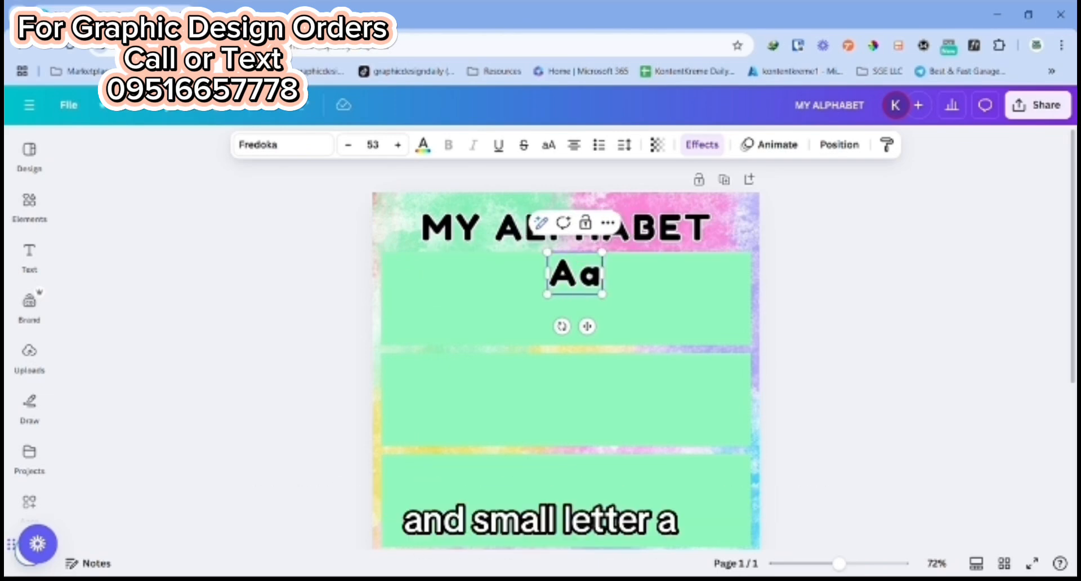
pyautogui.click(775, 298)
pyautogui.moveTo(574, 283); pyautogui.dragTo(411, 284)
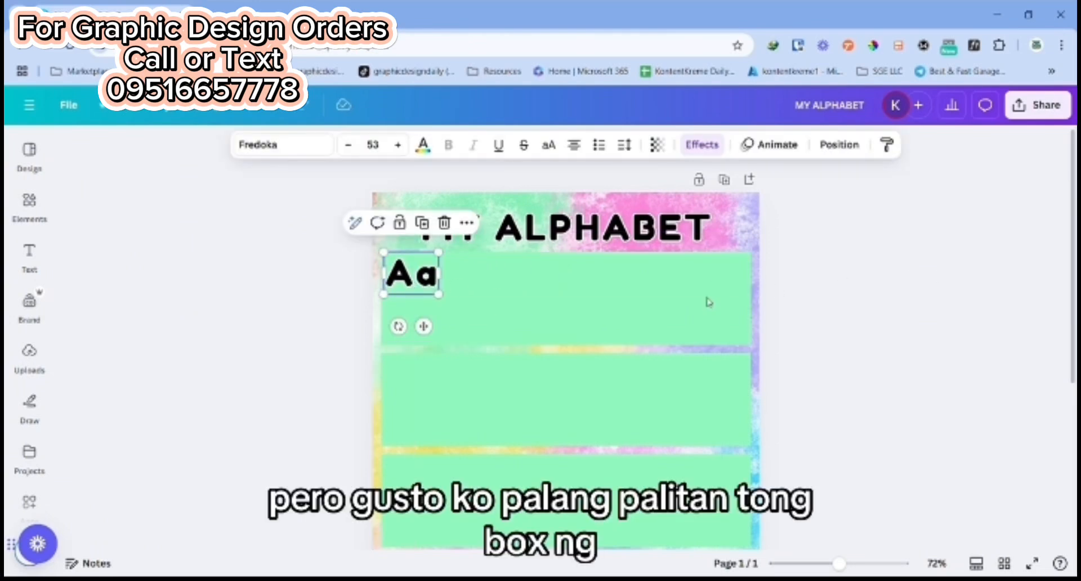
# Step: Recolor the top rectangle from green to a bright solid yellow, #FFEA40
pyautogui.click(590, 305)
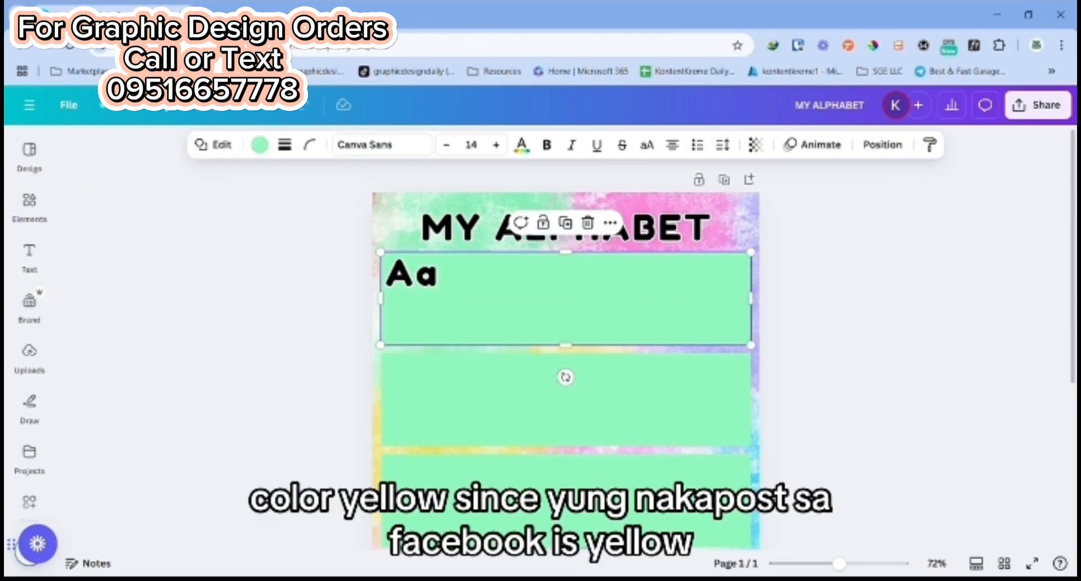
pyautogui.click(258, 145)
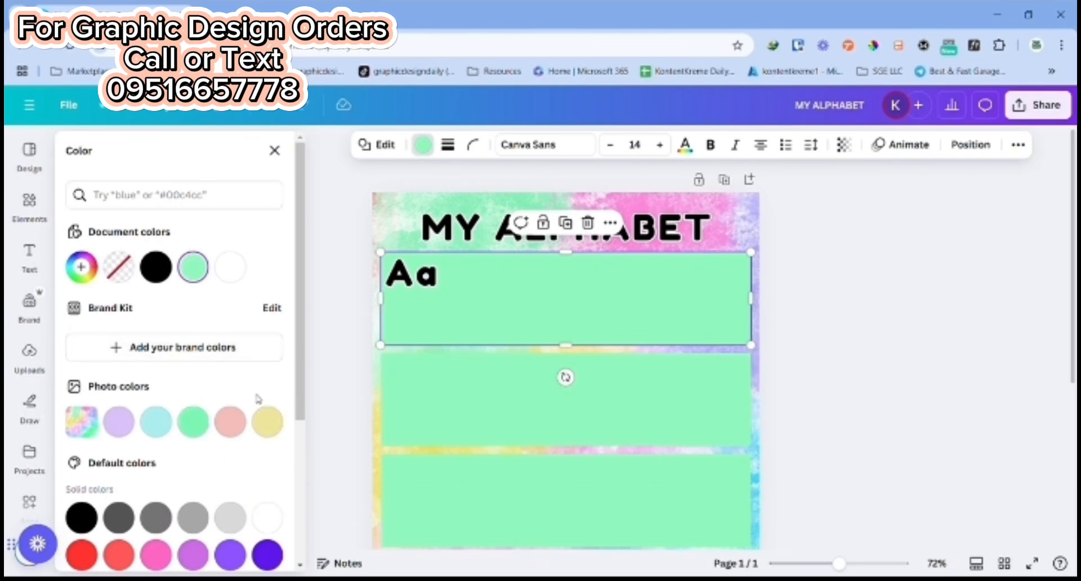
pyautogui.click(267, 422)
pyautogui.click(425, 146)
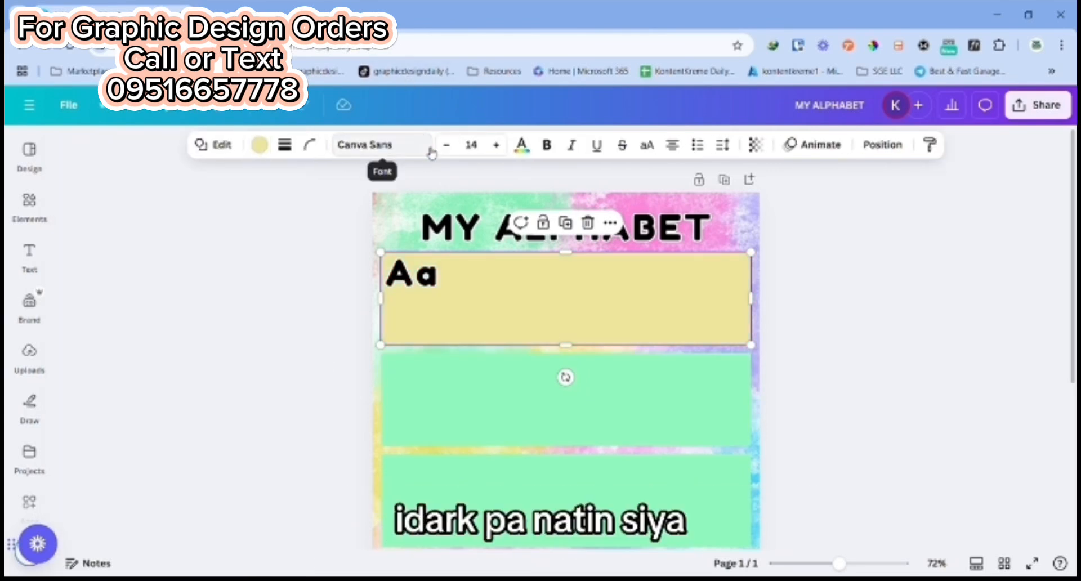
pyautogui.click(259, 146)
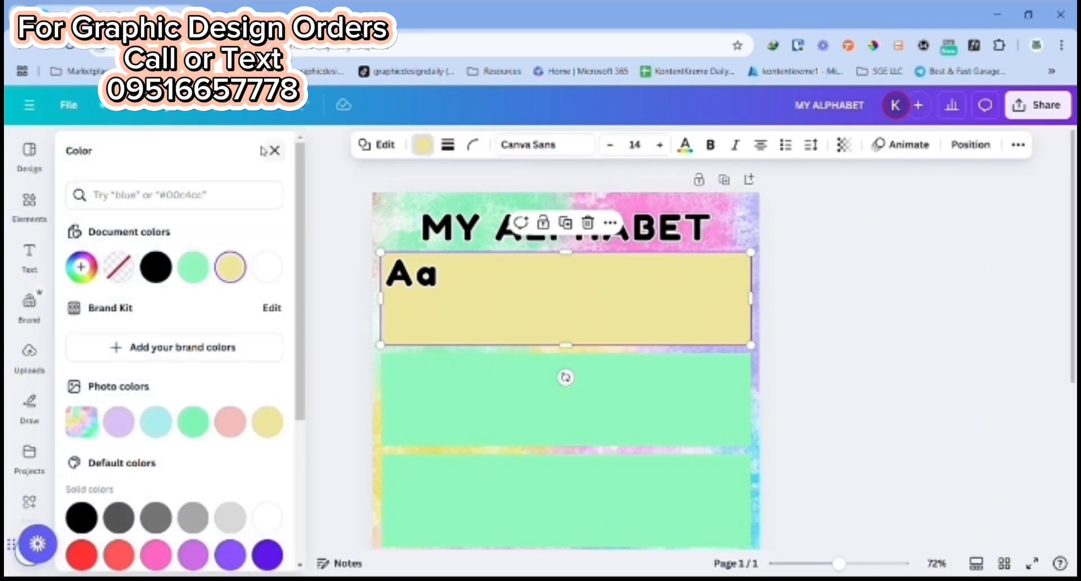
pyautogui.click(225, 268)
pyautogui.moveTo(152, 345); pyautogui.dragTo(224, 333)
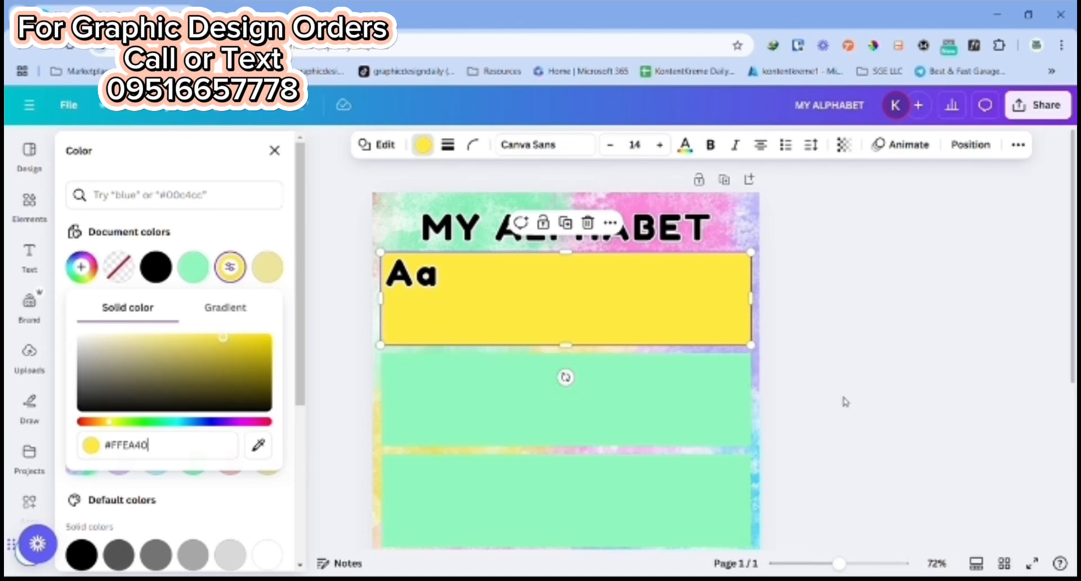
# Step: Apply the same bright yellow to the second rectangle and change all remaining green rectangles to match
pyautogui.click(423, 386)
pyautogui.click(259, 145)
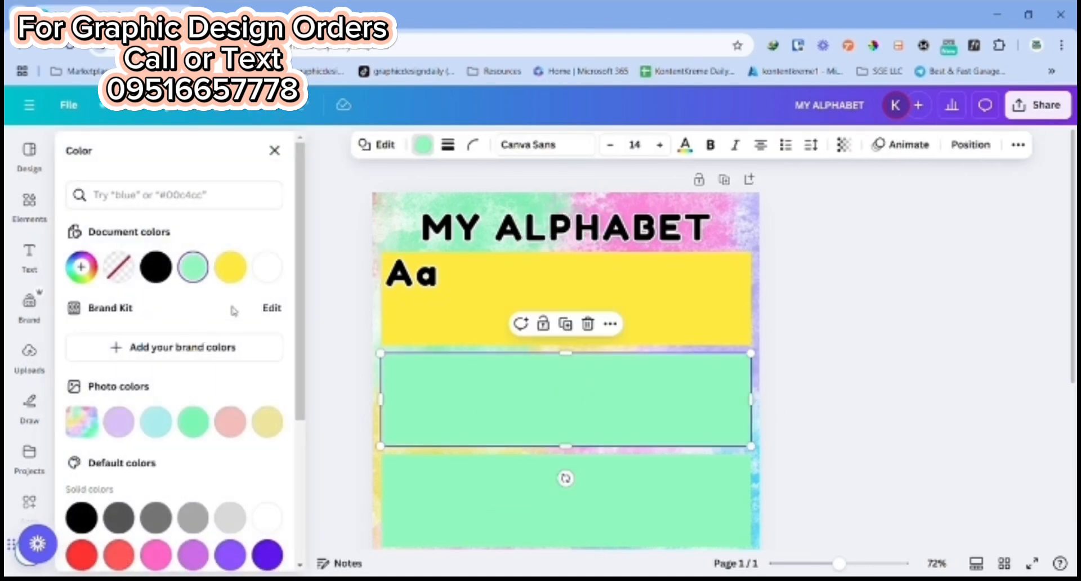
pyautogui.click(230, 266)
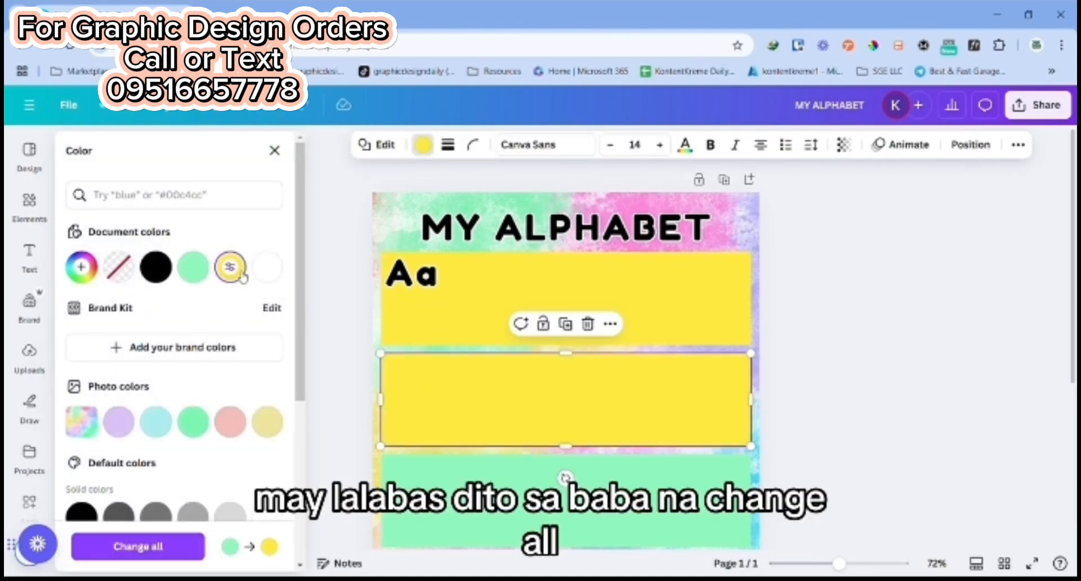
pyautogui.click(167, 549)
pyautogui.scroll(-5, 938, 369)
pyautogui.scroll(4, 937, 363)
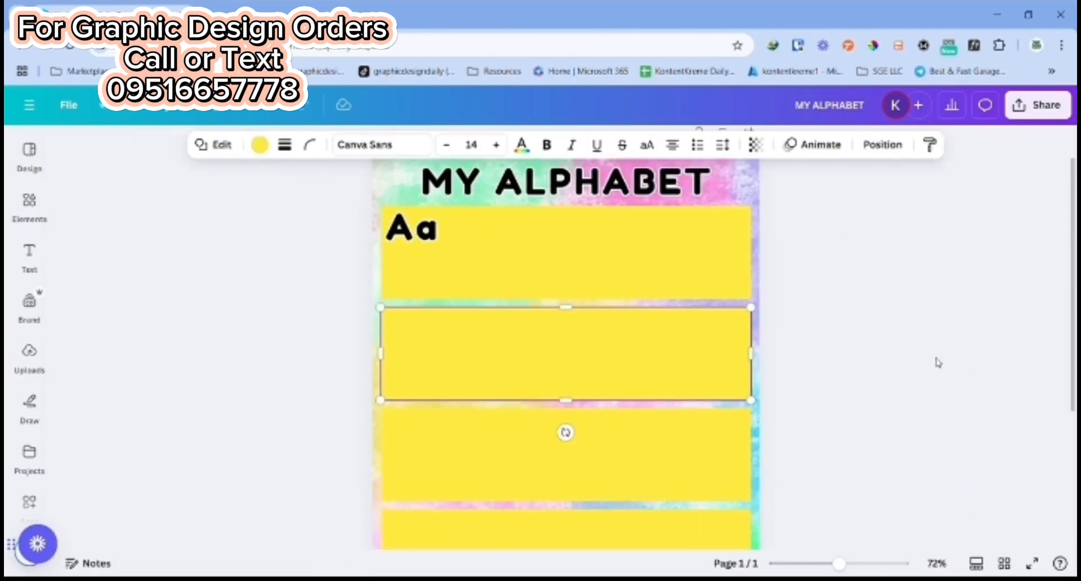
# Step: Try muted solid yellows and a yellow-to-green gradient on the top rectangle, and restore its bright yellow fill
pyautogui.click(610, 256)
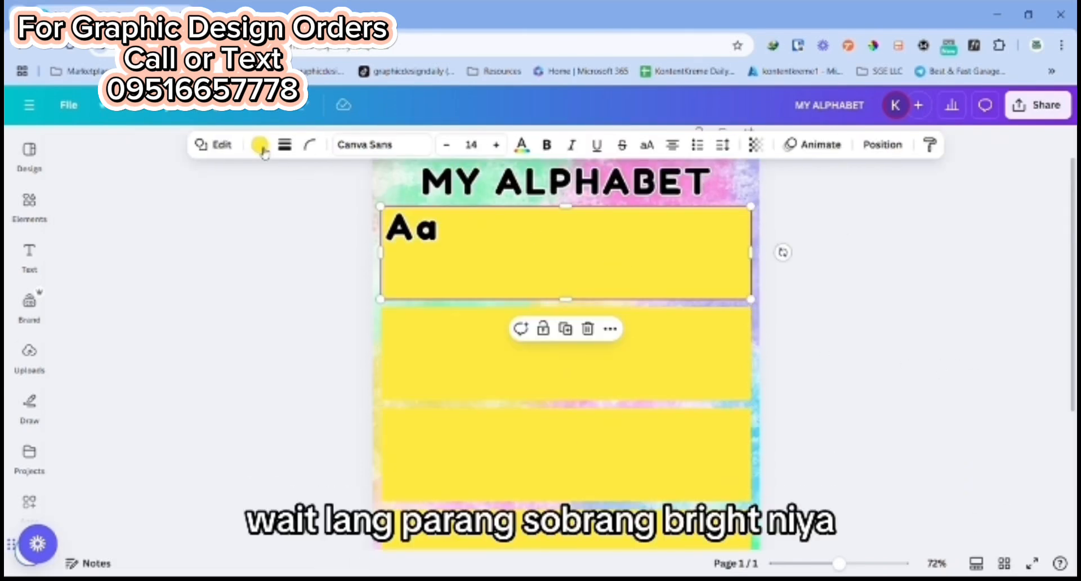
pyautogui.click(260, 146)
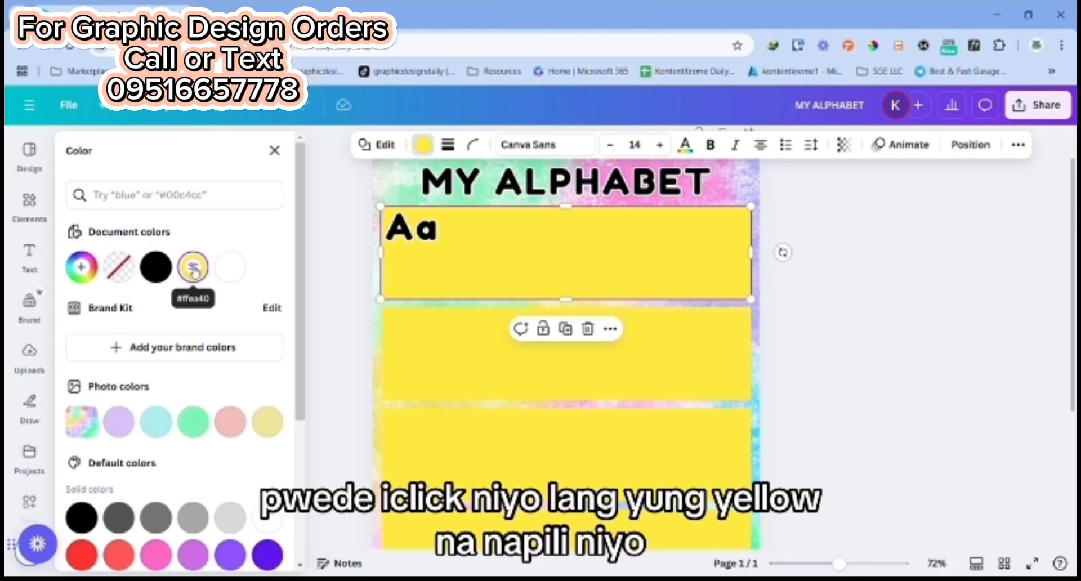
pyautogui.click(193, 268)
pyautogui.click(221, 337)
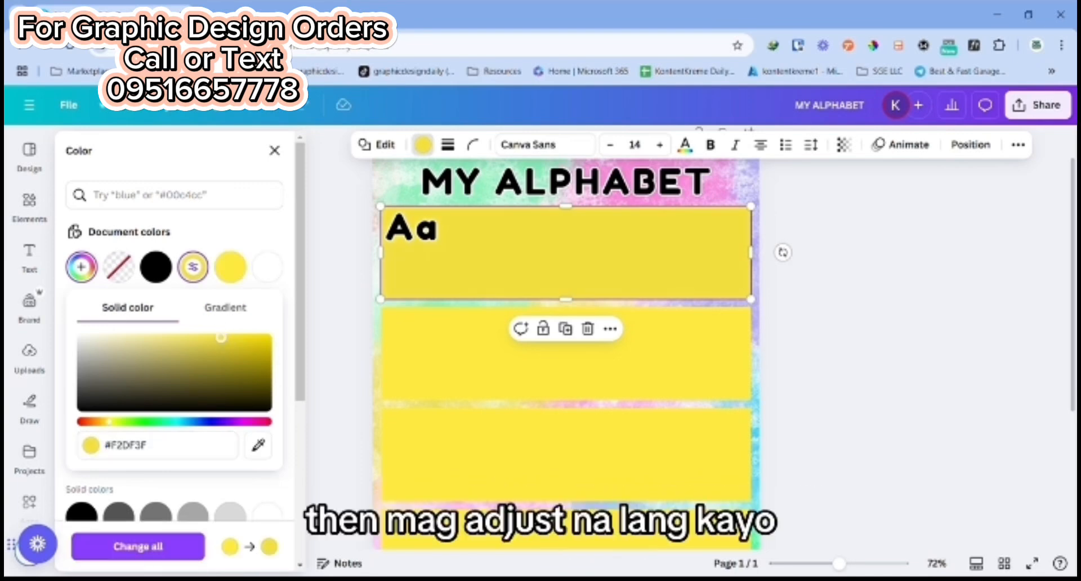
pyautogui.moveTo(194, 337); pyautogui.dragTo(186, 339)
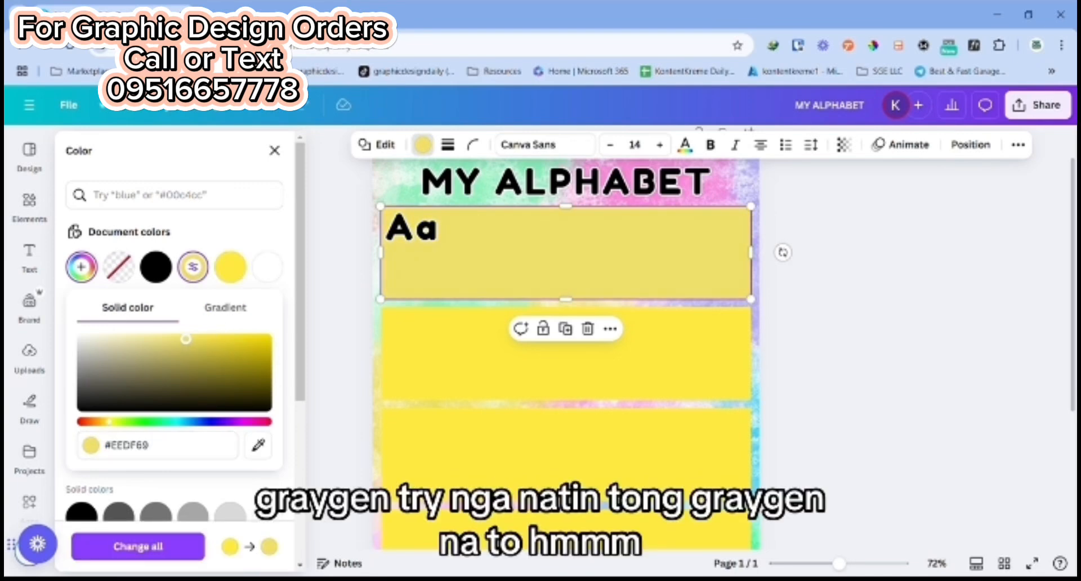
pyautogui.click(234, 311)
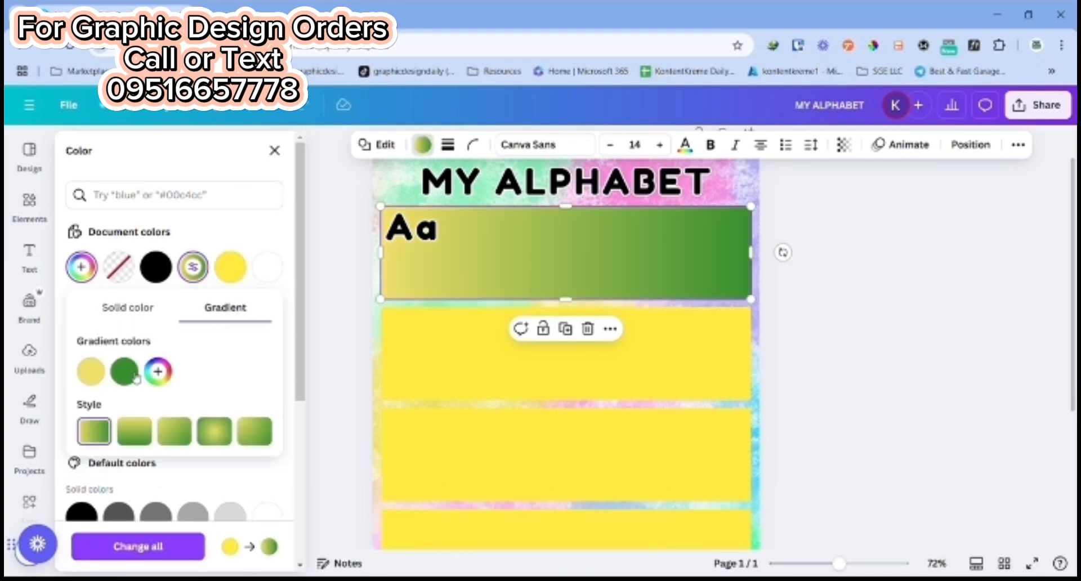
pyautogui.click(91, 372)
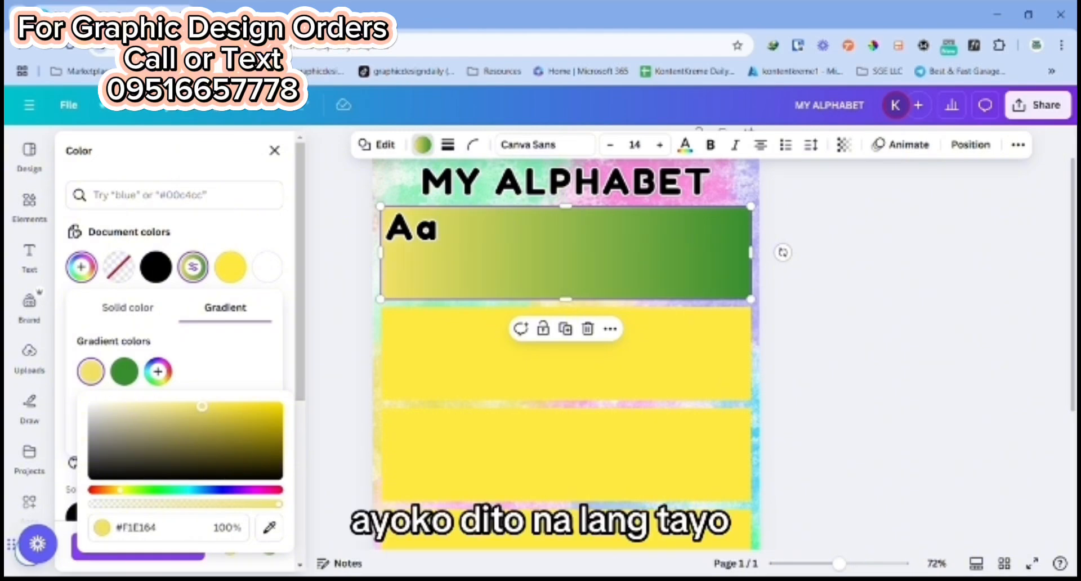
pyautogui.click(230, 267)
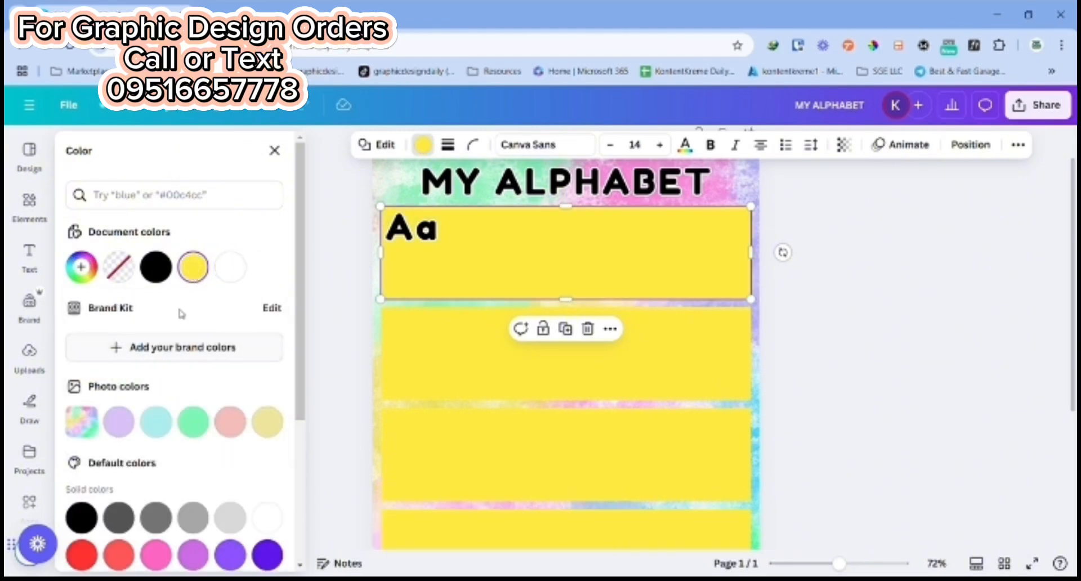
# Step: Soften the top rectangle's fill to a paler solid yellow, #F7E86E
pyautogui.click(193, 268)
pyautogui.moveTo(229, 342); pyautogui.dragTo(187, 338)
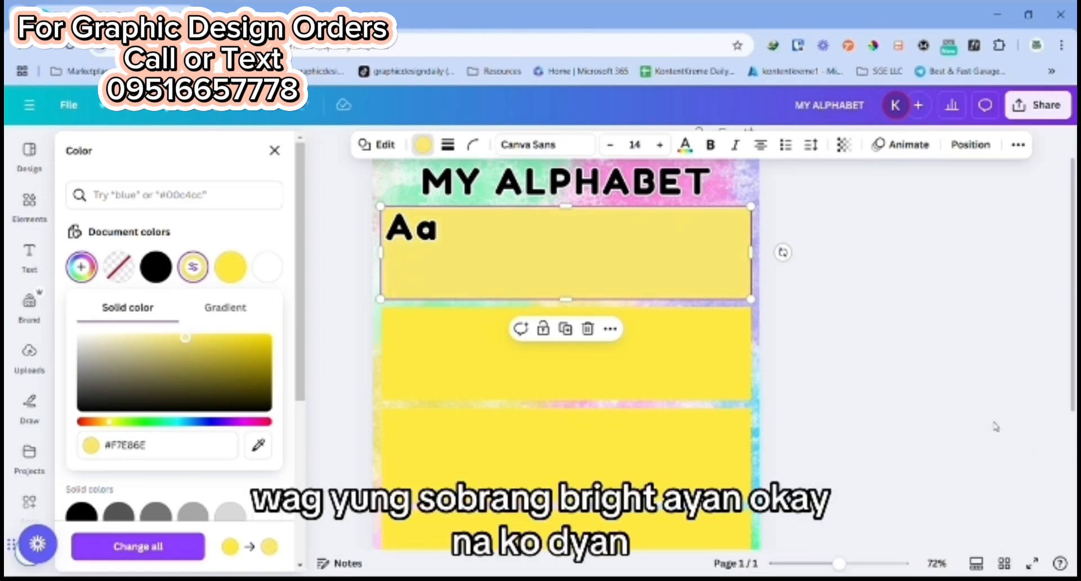
pyautogui.click(837, 306)
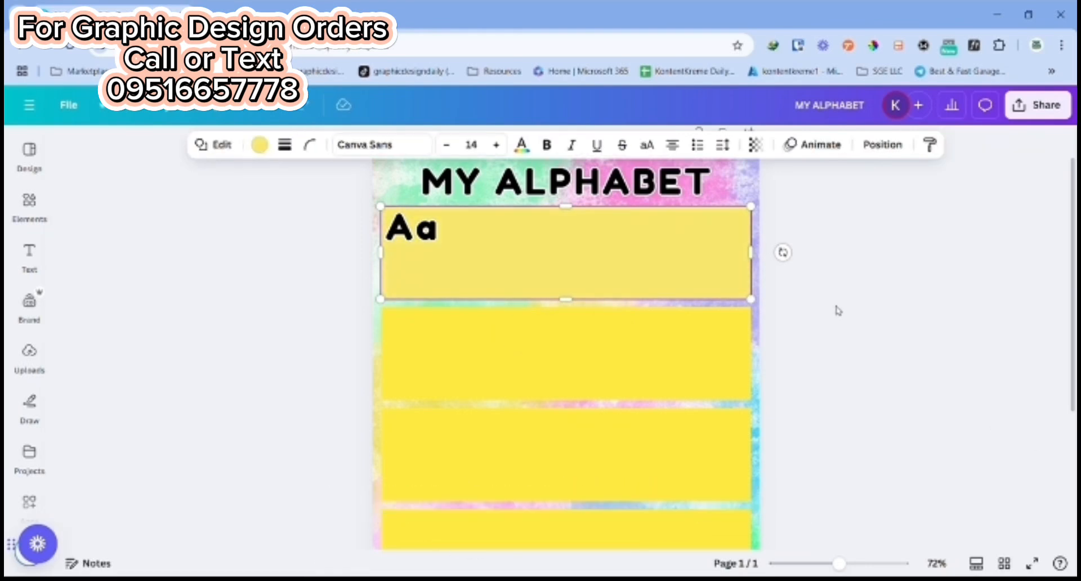
# Step: Apply the top rectangle's paler yellow to the second rectangle and change all other bright yellow rectangles to match
pyautogui.click(494, 351)
pyautogui.click(260, 144)
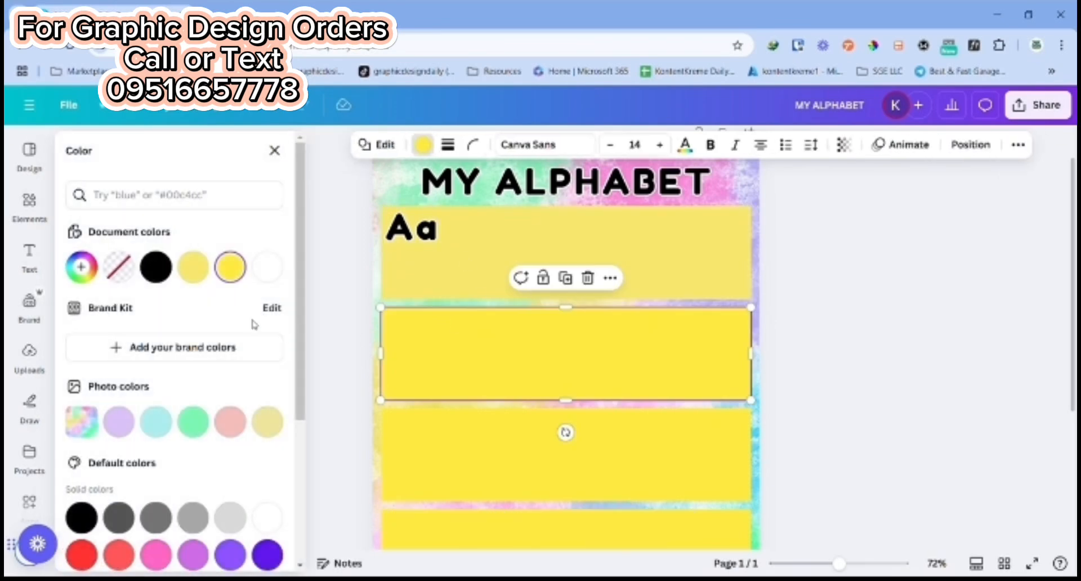
pyautogui.click(192, 267)
pyautogui.click(163, 548)
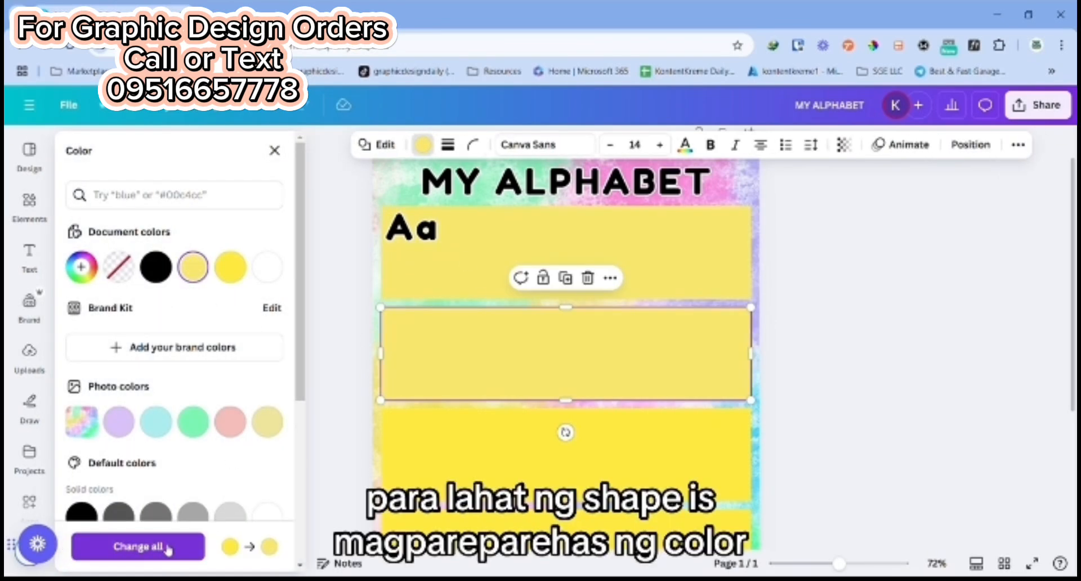
pyautogui.scroll(-4, 941, 403)
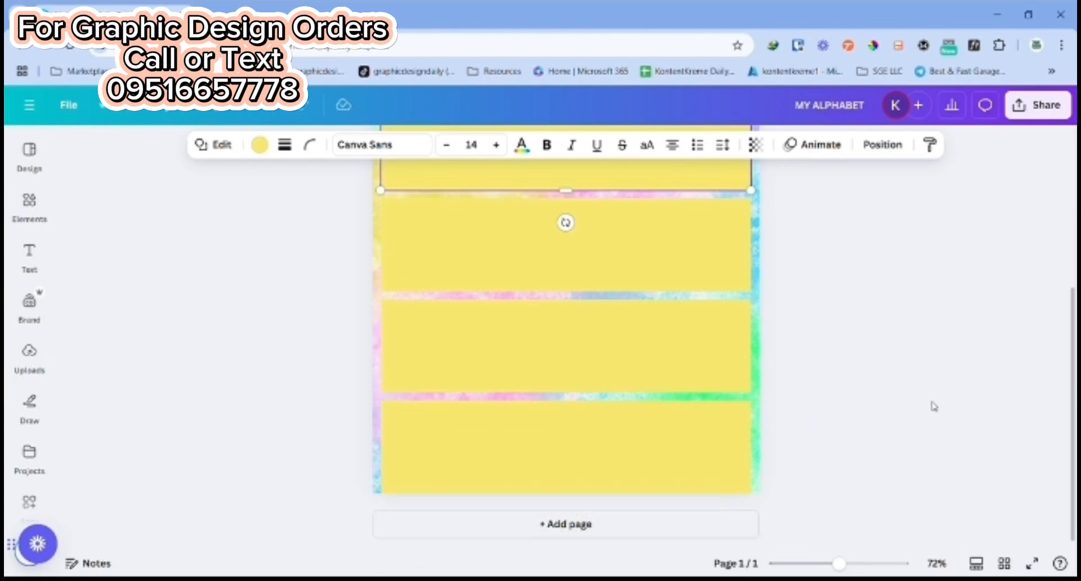
pyautogui.scroll(4, 931, 415)
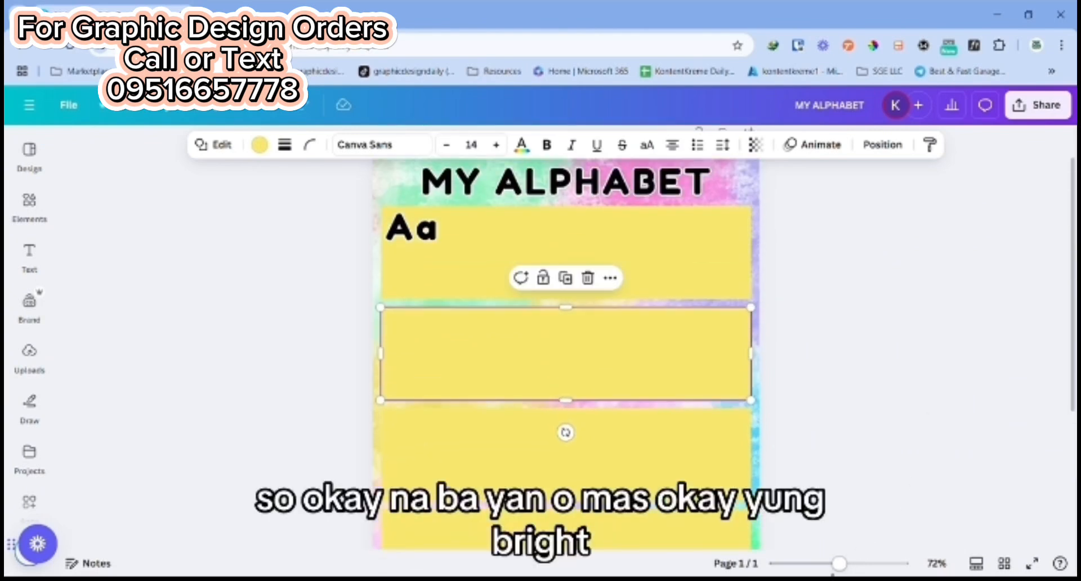
# Step: Move the "MY ALPHABET" heading slightly upward to leave more space above the top rectangle
pyautogui.moveTo(838, 563); pyautogui.dragTo(834, 563)
pyautogui.scroll(-3, 865, 480)
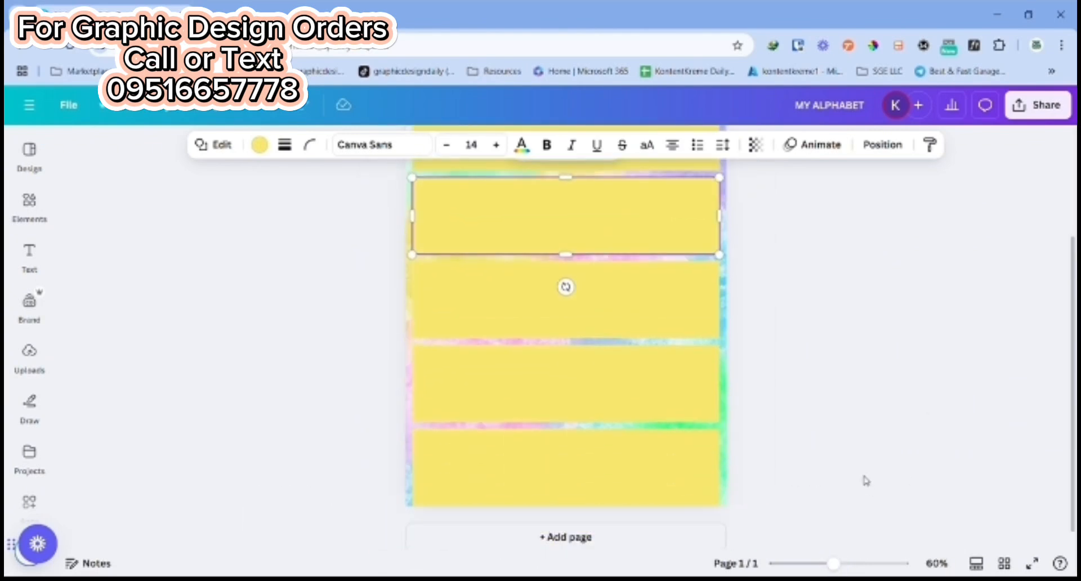
pyautogui.scroll(3, 866, 481)
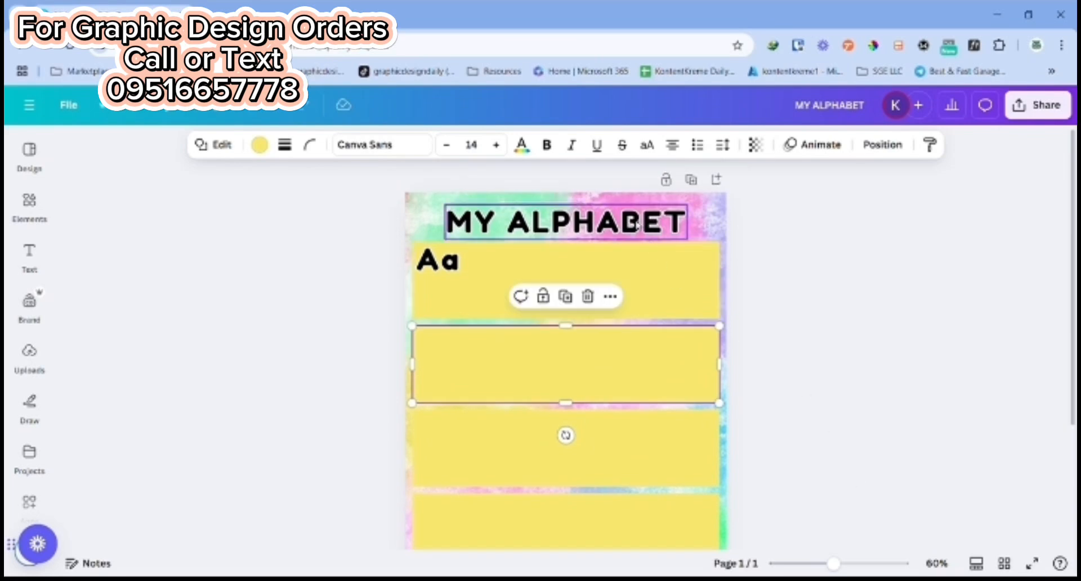
pyautogui.scroll(-3, 683, 287)
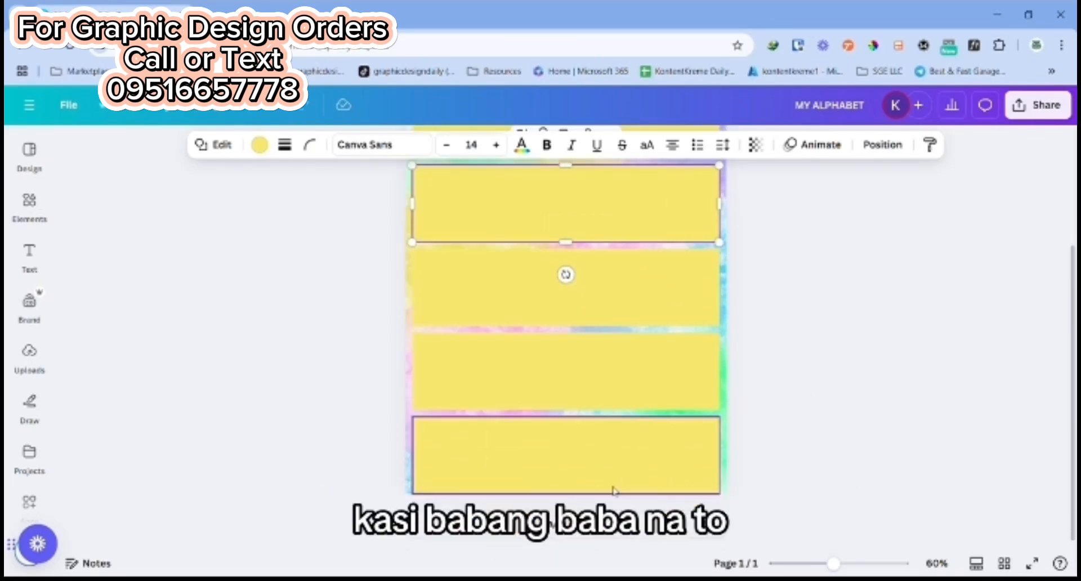
pyautogui.scroll(3, 613, 488)
pyautogui.moveTo(595, 224); pyautogui.dragTo(595, 212)
pyautogui.click(842, 295)
# Step: Move the "Aa" text off the top rectangle and remove it from the page
pyautogui.scroll(-2, 842, 294)
pyautogui.click(443, 190)
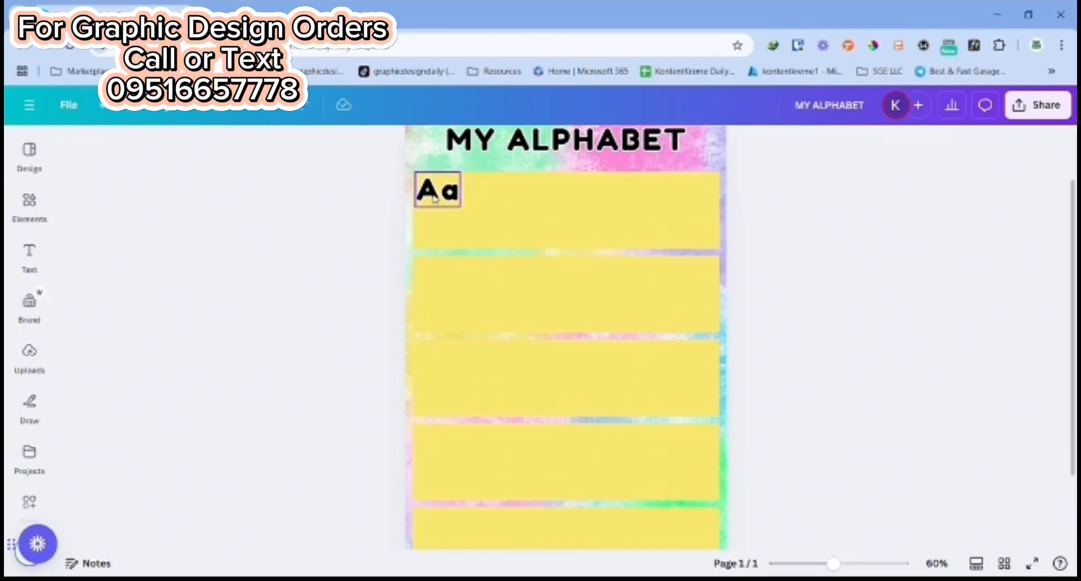
pyautogui.scroll(2, 470, 205)
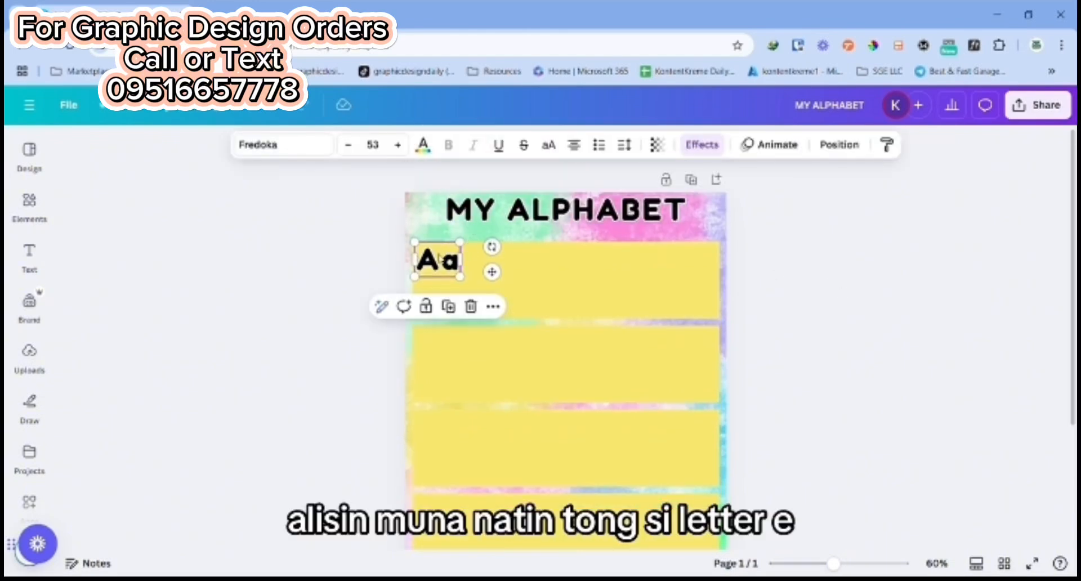
pyautogui.moveTo(442, 261); pyautogui.dragTo(711, 205)
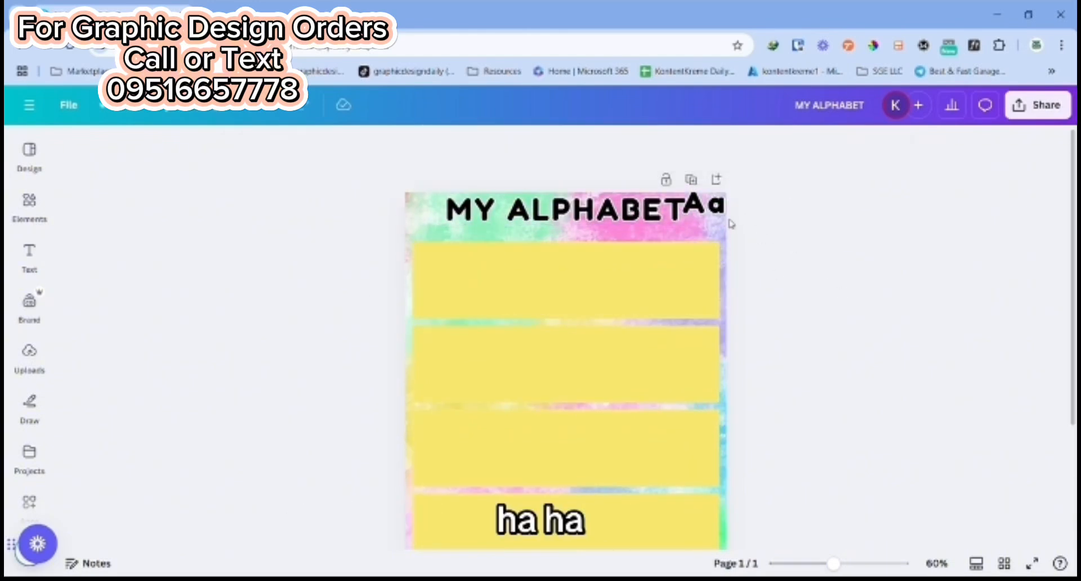
pyautogui.click(737, 250)
pyautogui.scroll(-1, 820, 251)
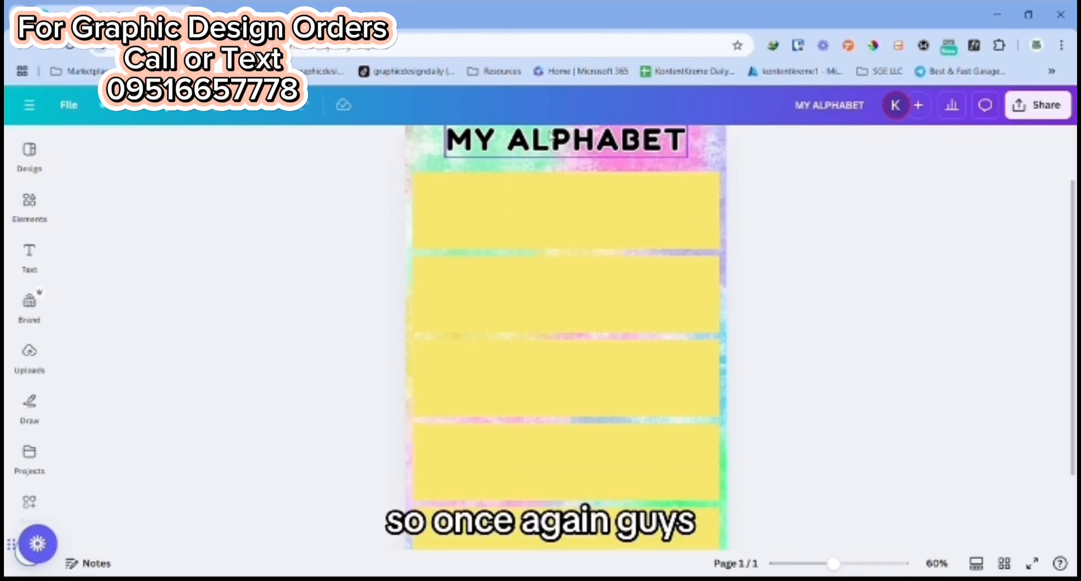
# Step: Fine-tune the vertical position of the "MY ALPHABET" heading between the page's upper edge and the first rectangle
pyautogui.moveTo(550, 135); pyautogui.dragTo(550, 143)
pyautogui.click(886, 309)
pyautogui.scroll(1, 885, 309)
pyautogui.moveTo(563, 219); pyautogui.dragTo(564, 212)
# Step: Shift all the yellow rectangles together slightly upward to leave a margin at the foot of the page
pyautogui.moveTo(365, 253); pyautogui.dragTo(748, 500)
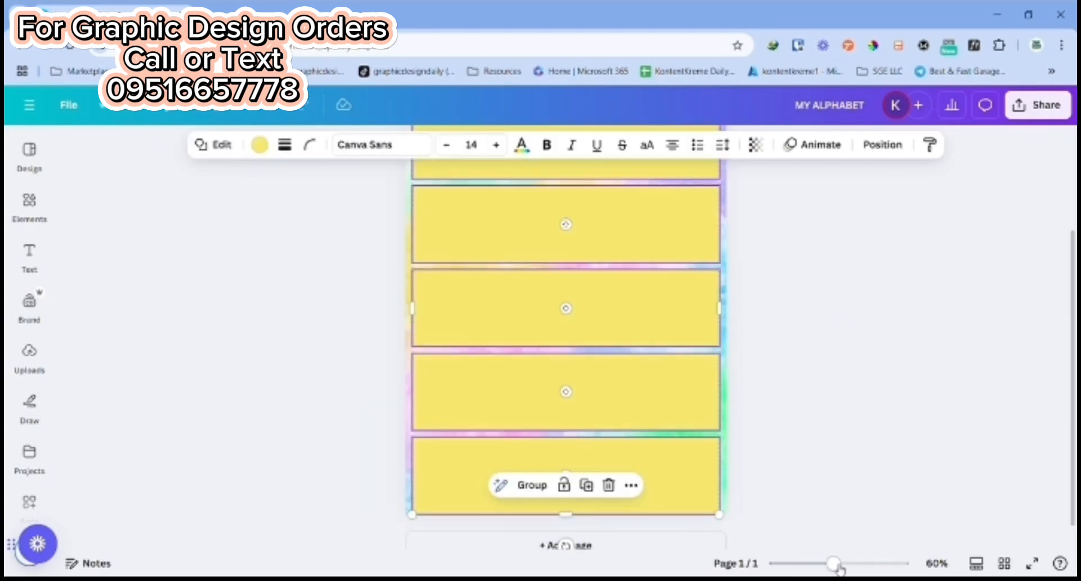
pyautogui.moveTo(835, 565); pyautogui.dragTo(830, 564)
pyautogui.scroll(3, 598, 383)
pyautogui.moveTo(587, 404); pyautogui.dragTo(586, 401)
pyautogui.scroll(-2, 843, 401)
pyautogui.scroll(2, 839, 417)
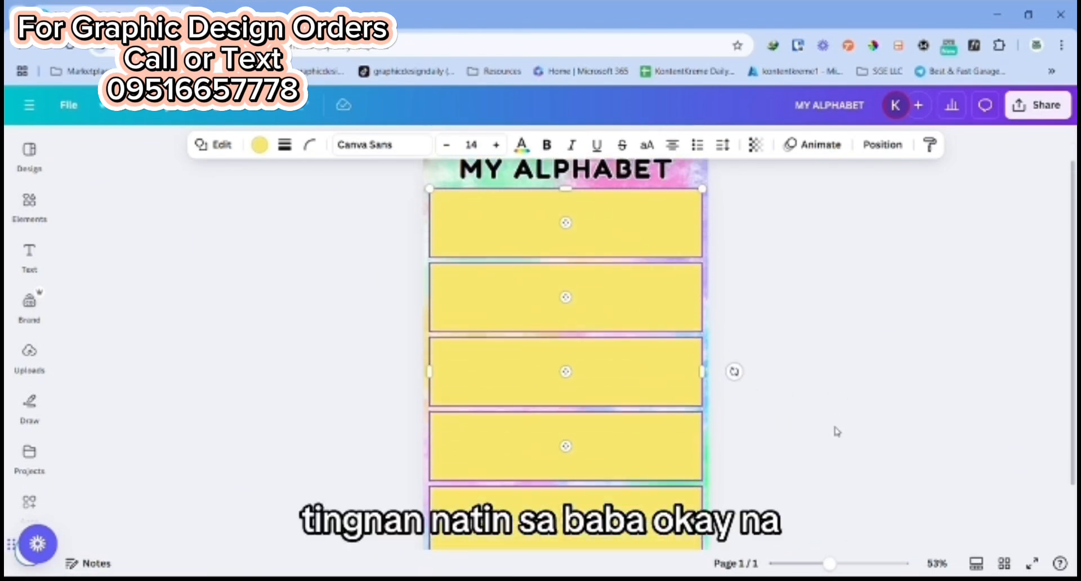
pyautogui.click(826, 398)
# Step: Duplicate the "MY ALPHABET" heading, change the copy's text to "Aa" and place it in the top rectangle's upper-left corner
pyautogui.scroll(1, 837, 389)
pyautogui.click(595, 223)
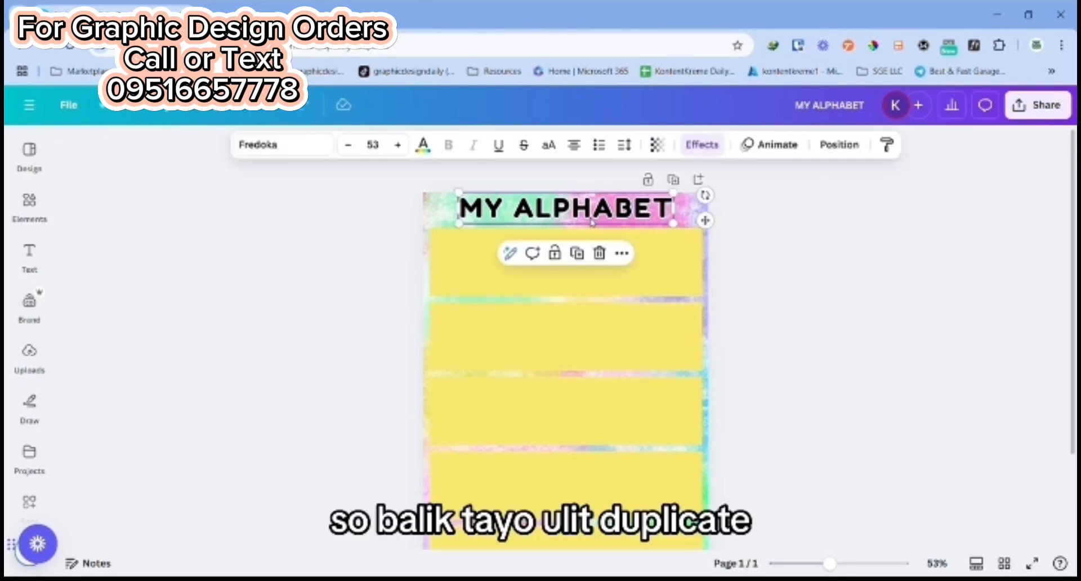
pyautogui.click(582, 254)
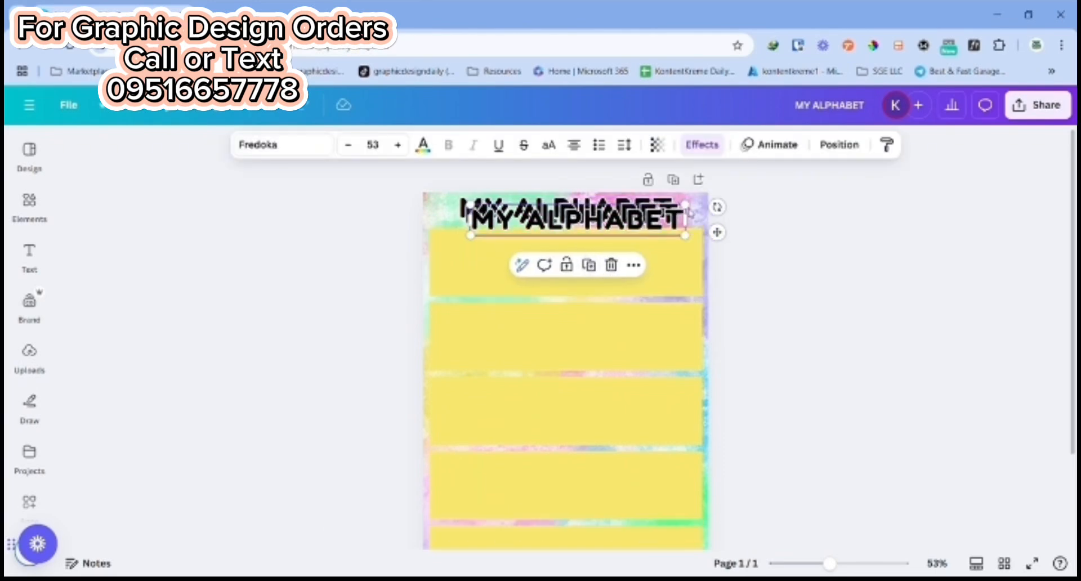
pyautogui.moveTo(610, 221); pyautogui.dragTo(610, 259)
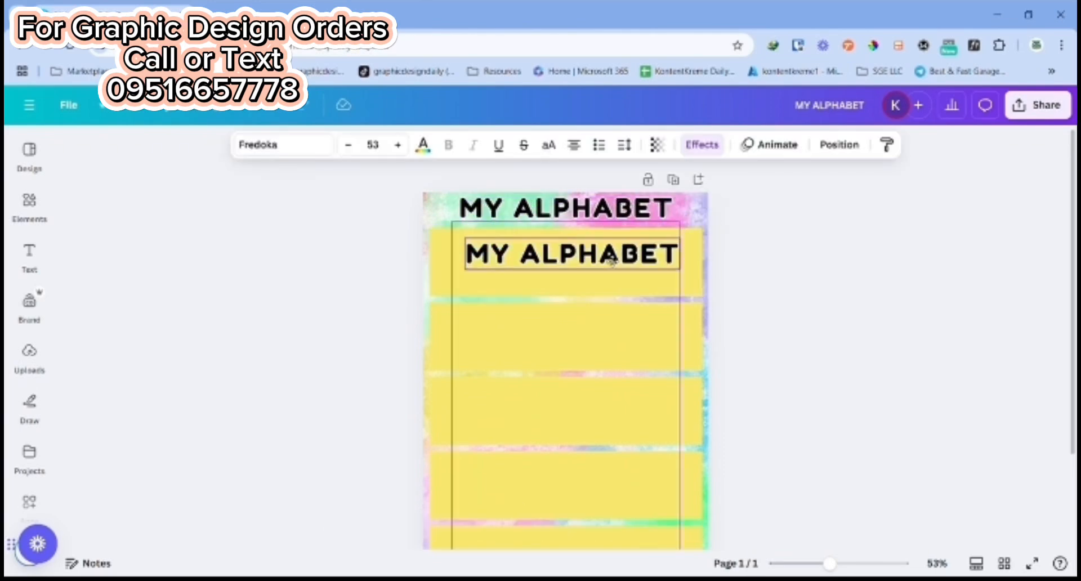
pyautogui.doubleClick(610, 260)
pyautogui.write('Aa')
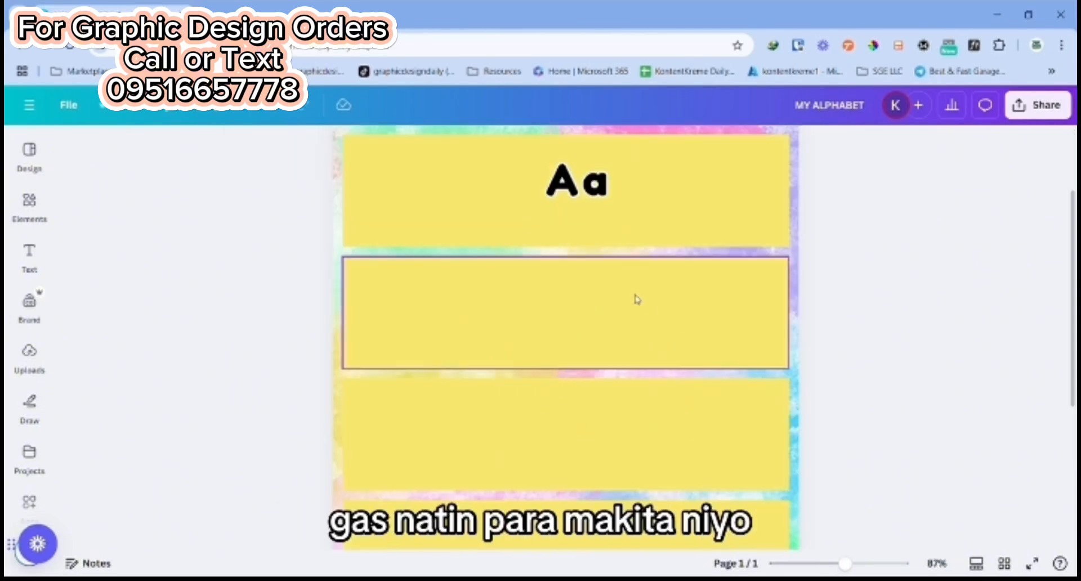
pyautogui.scroll(2, 634, 298)
pyautogui.moveTo(586, 303); pyautogui.dragTo(383, 284)
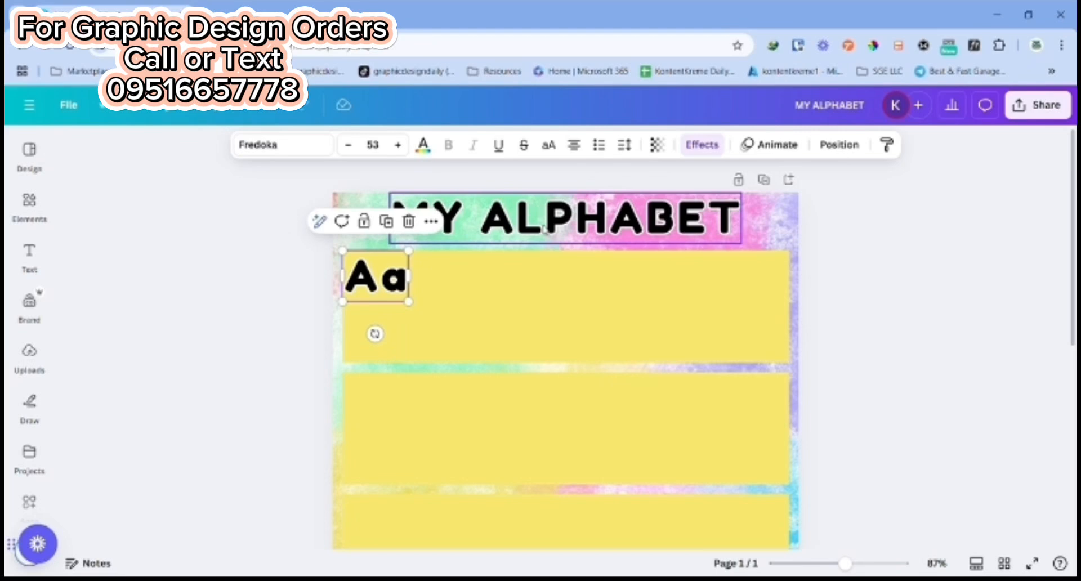
# Step: Enlarge the "MY ALPHABET" heading's font size slightly and check the page layout
pyautogui.click(563, 220)
pyautogui.click(347, 144)
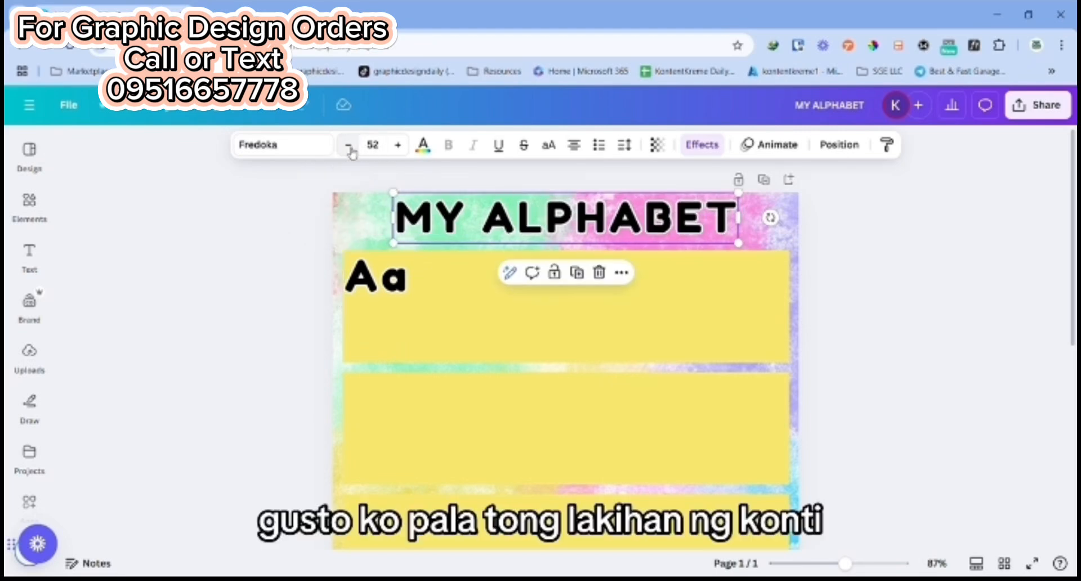
pyautogui.click(398, 144)
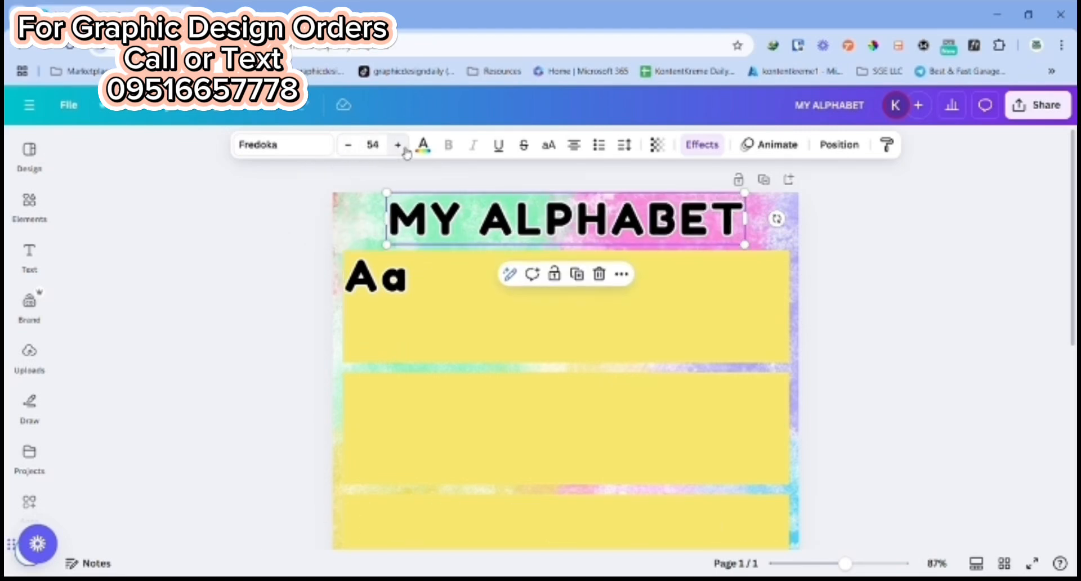
pyautogui.click(398, 145)
pyautogui.click(1015, 368)
pyautogui.scroll(-3, 1010, 365)
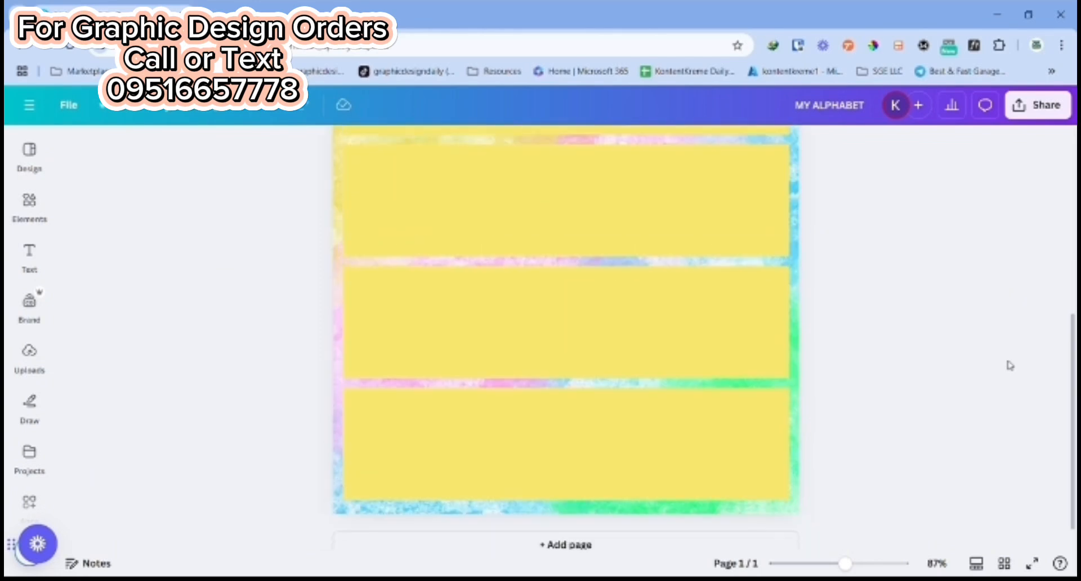
pyautogui.scroll(3, 1008, 364)
pyautogui.scroll(-1, 839, 259)
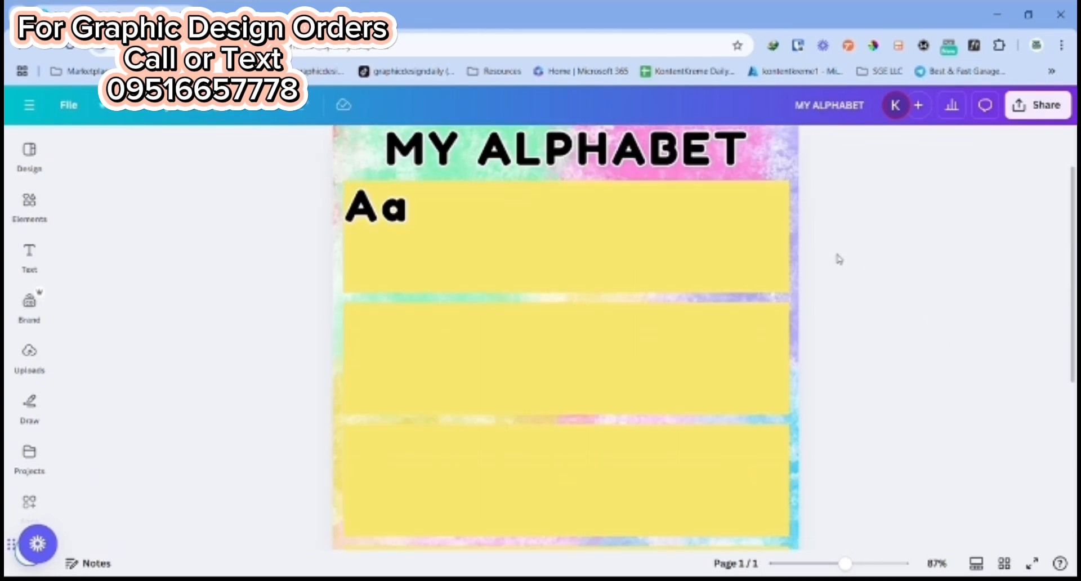
# Step: Duplicate the "Aa" text across the top rectangle to make a row of five evenly offset copies
pyautogui.click(394, 223)
pyautogui.click(385, 276)
pyautogui.scroll(1, 384, 276)
pyautogui.click(384, 275)
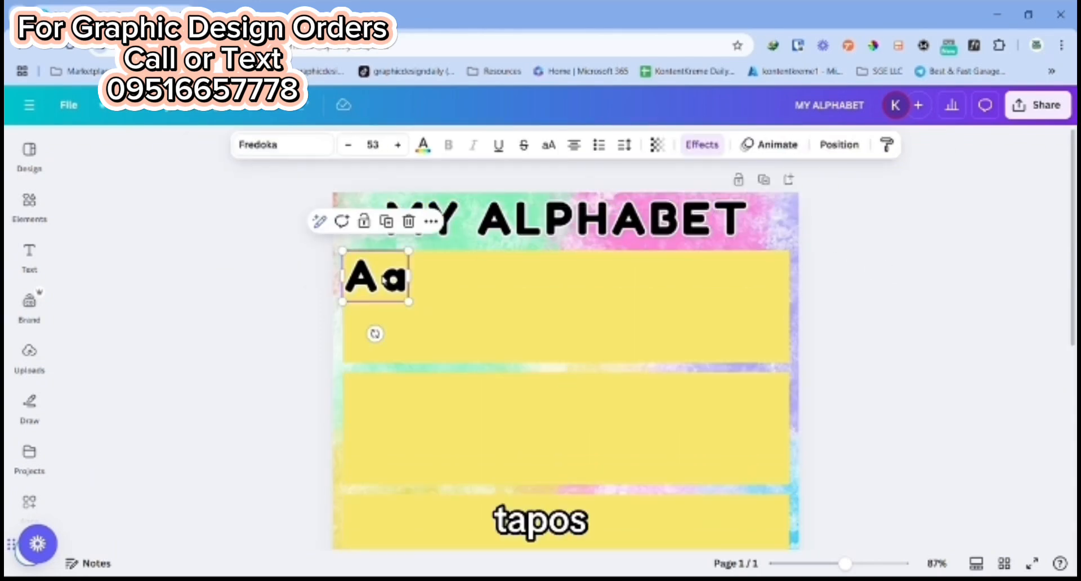
pyautogui.click(402, 222)
pyautogui.moveTo(376, 296); pyautogui.dragTo(441, 294)
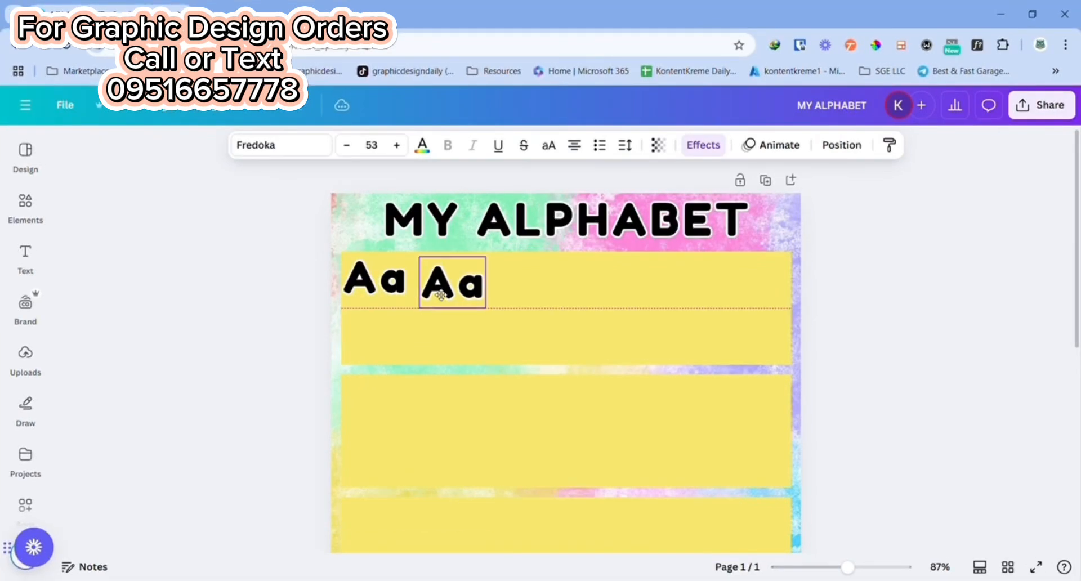
pyautogui.click(463, 221)
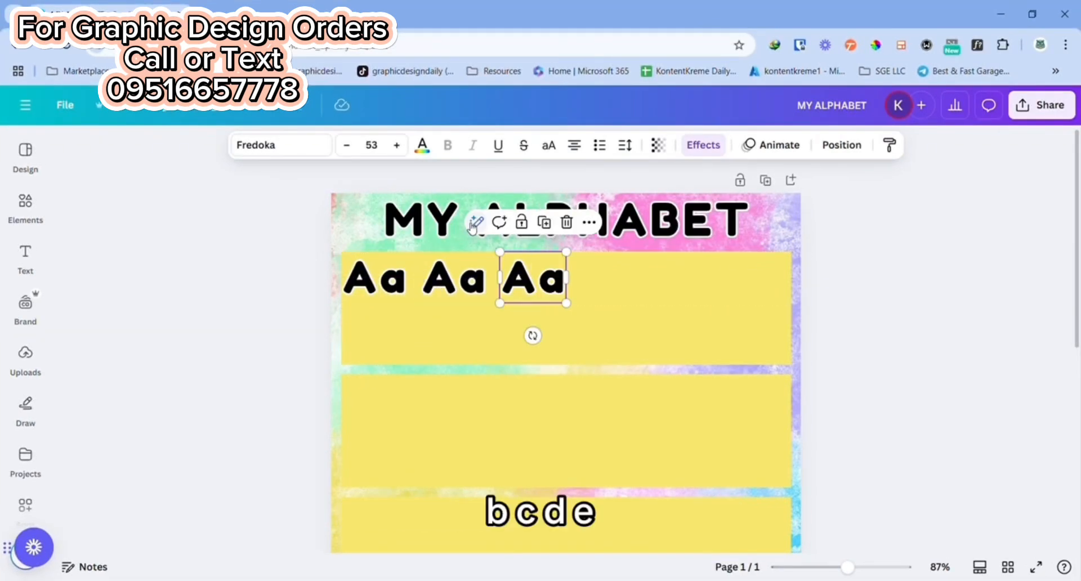
pyautogui.click(544, 222)
pyautogui.click(623, 223)
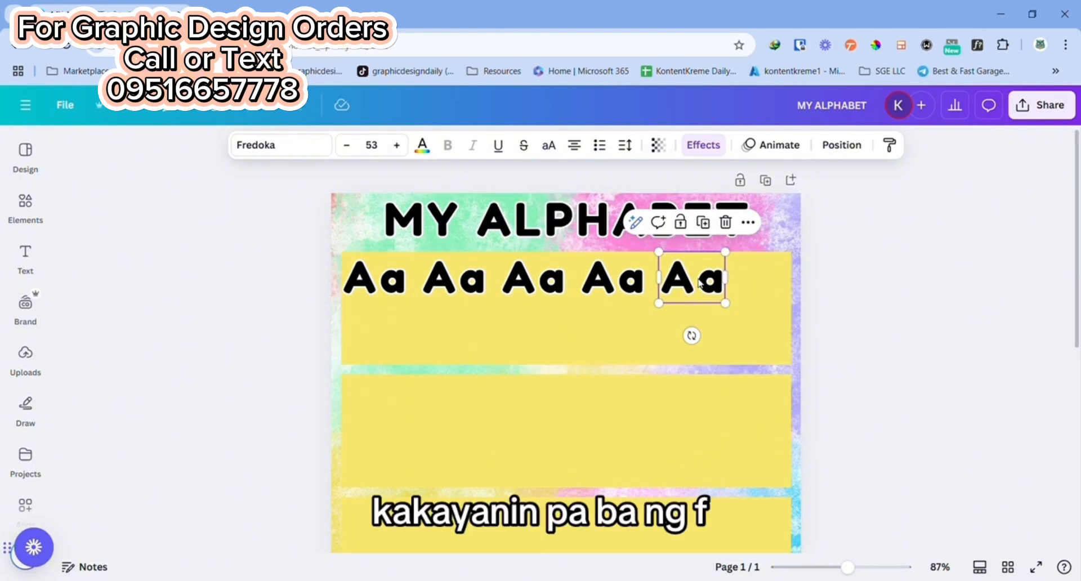
# Step: Spread the last three "Aa" texts to the right so the row fills the top rectangle's width
pyautogui.moveTo(703, 289); pyautogui.dragTo(766, 290)
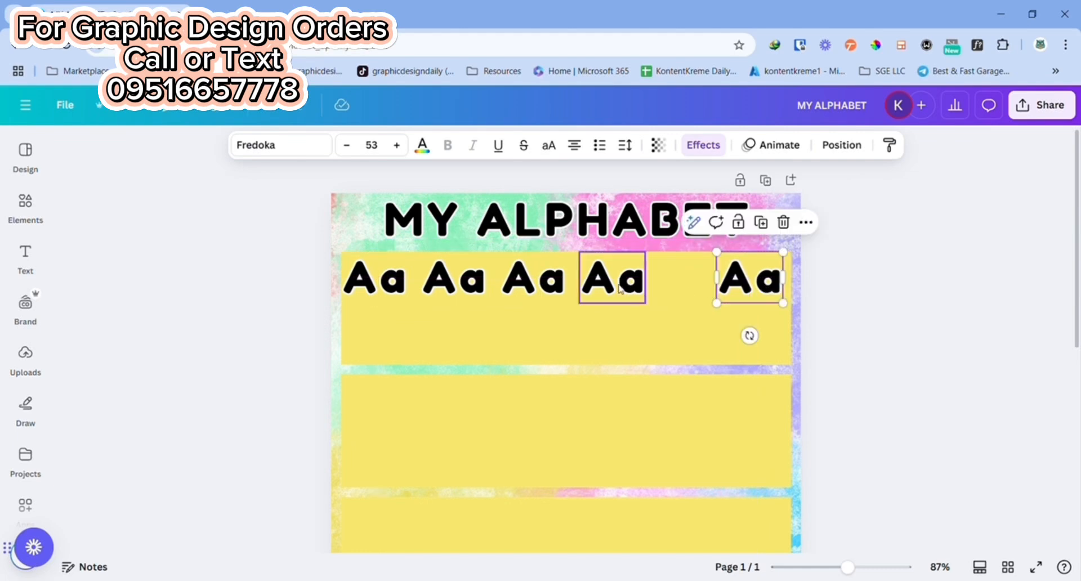
pyautogui.moveTo(626, 291); pyautogui.dragTo(677, 291)
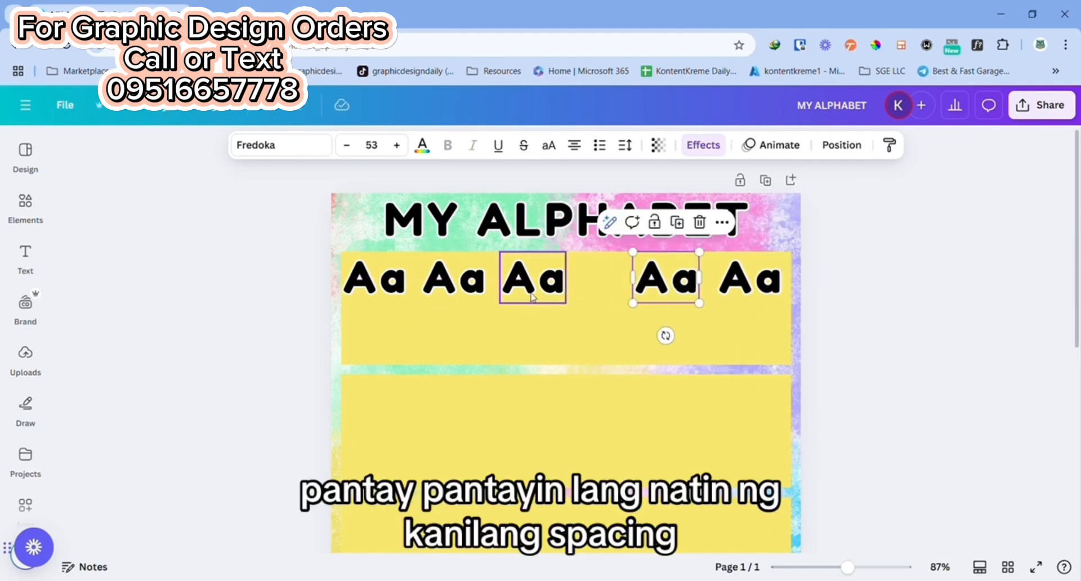
pyautogui.moveTo(536, 283); pyautogui.dragTo(573, 281)
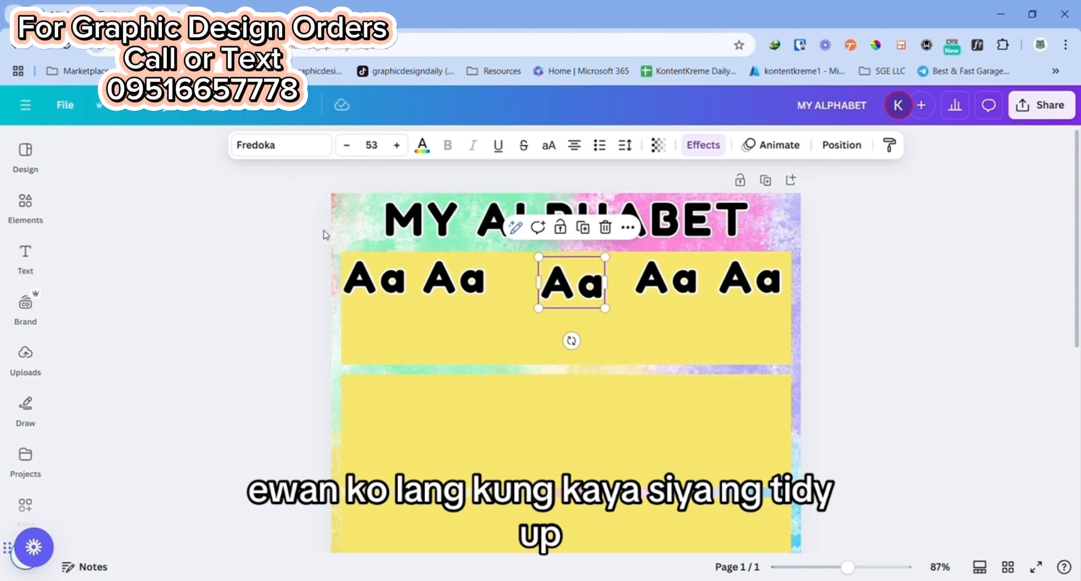
# Step: Tidy up the spacing of all five "Aa" texts and centre the row horizontally along the top rectangle's upper edge
pyautogui.click(375, 275)
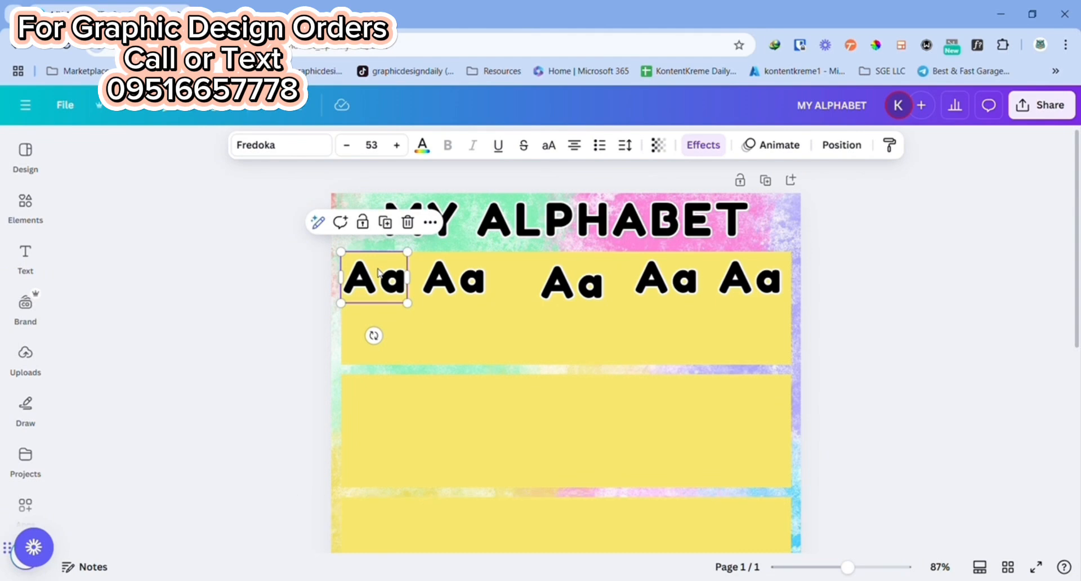
pyautogui.keyDown('shift'); pyautogui.click(445, 276); pyautogui.keyUp('shift')
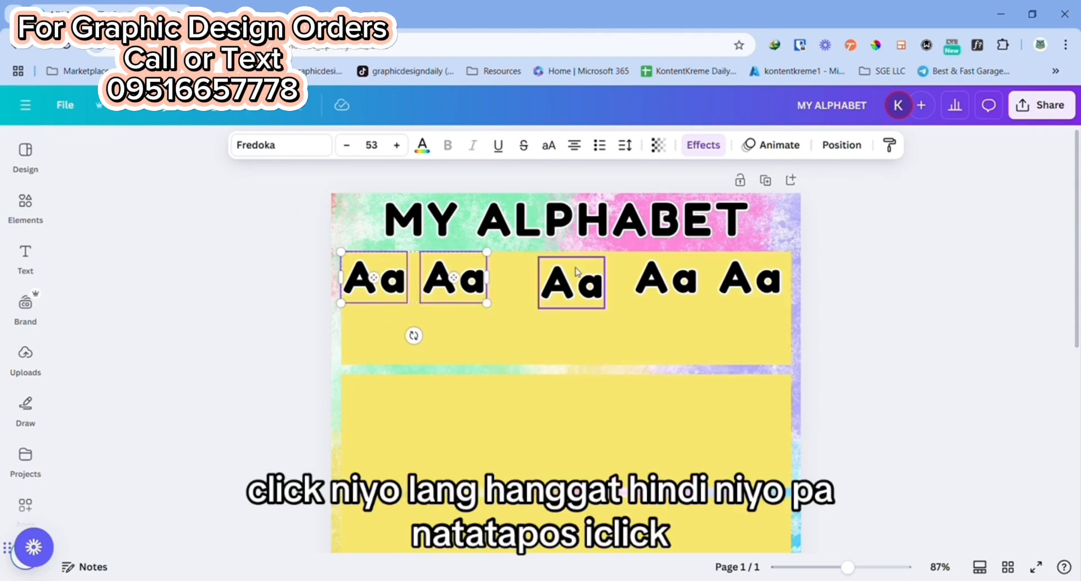
pyautogui.keyDown('shift'); pyautogui.click(577, 275); pyautogui.keyUp('shift')
pyautogui.keyDown('shift'); pyautogui.click(675, 281); pyautogui.keyUp('shift')
pyautogui.keyDown('shift'); pyautogui.click(727, 287); pyautogui.keyUp('shift')
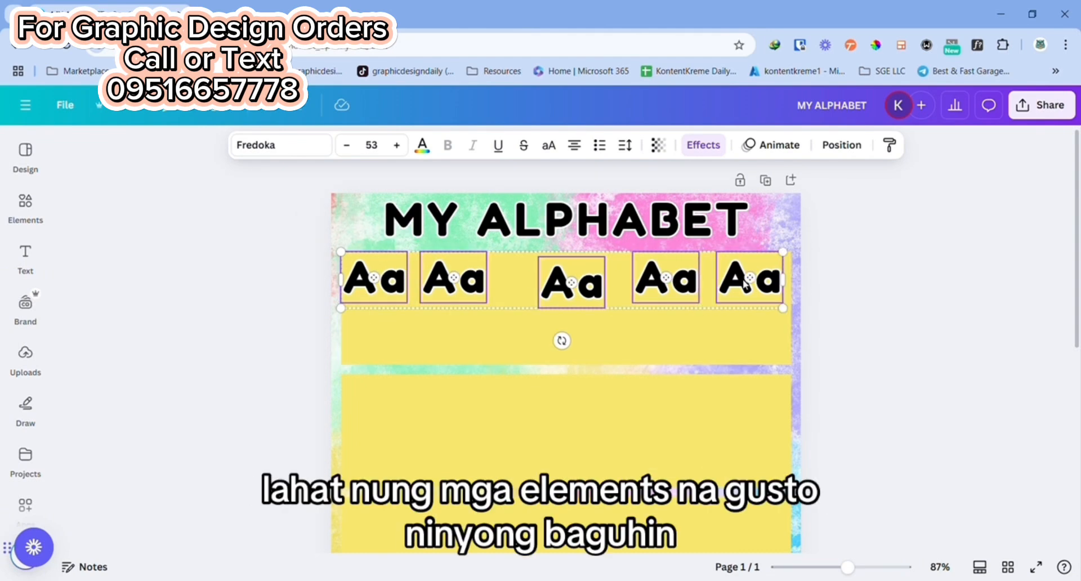
pyautogui.click(840, 145)
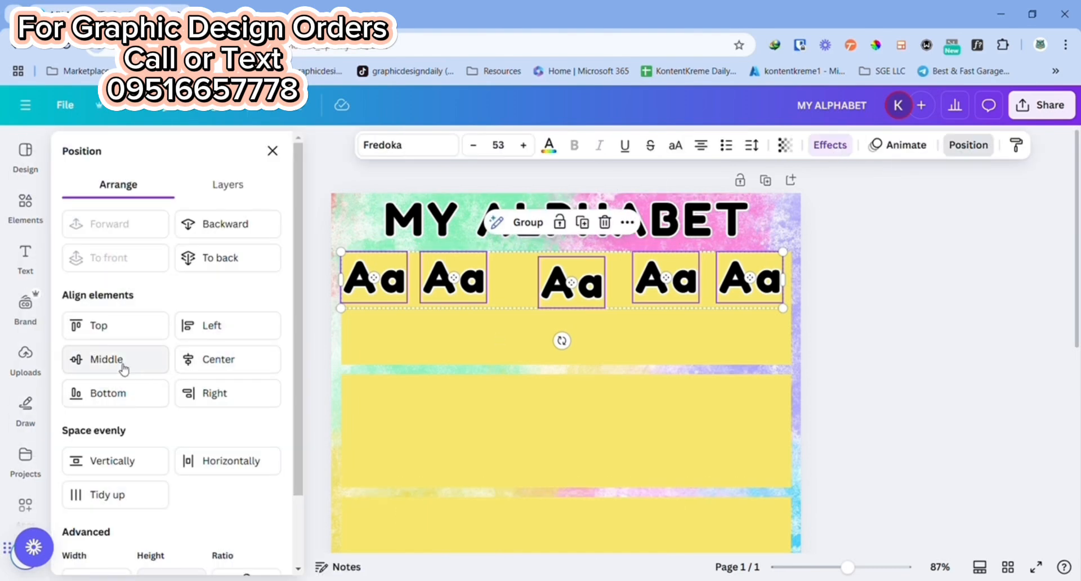
pyautogui.click(104, 494)
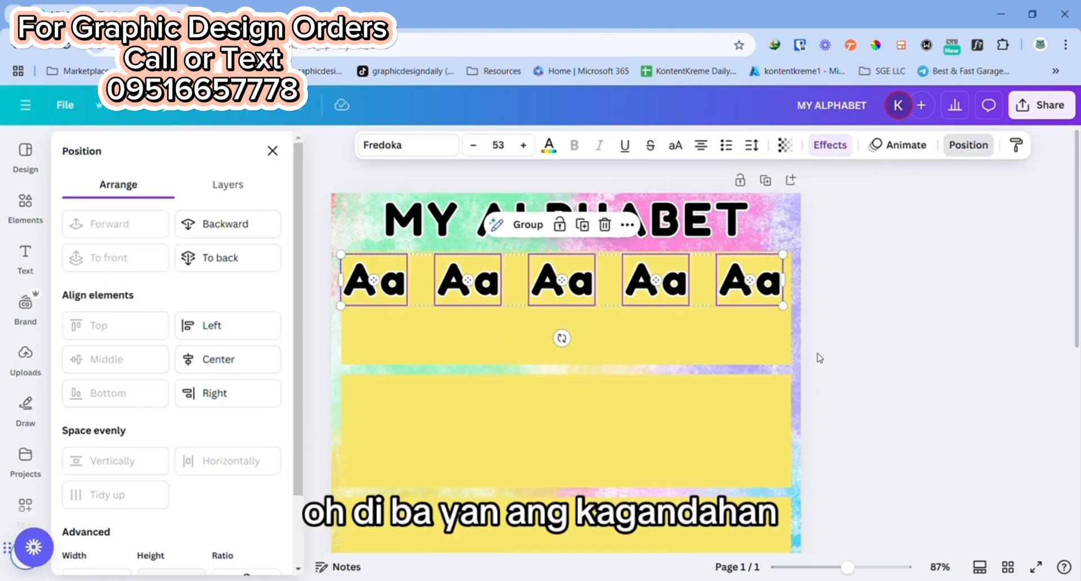
pyautogui.moveTo(558, 276); pyautogui.dragTo(563, 276)
pyautogui.click(936, 342)
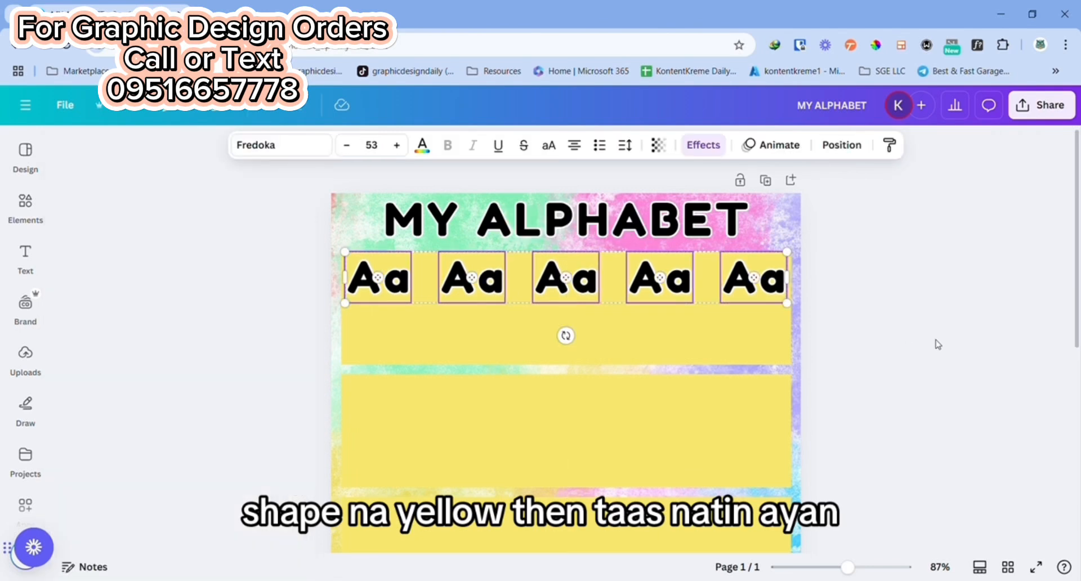
pyautogui.click(926, 348)
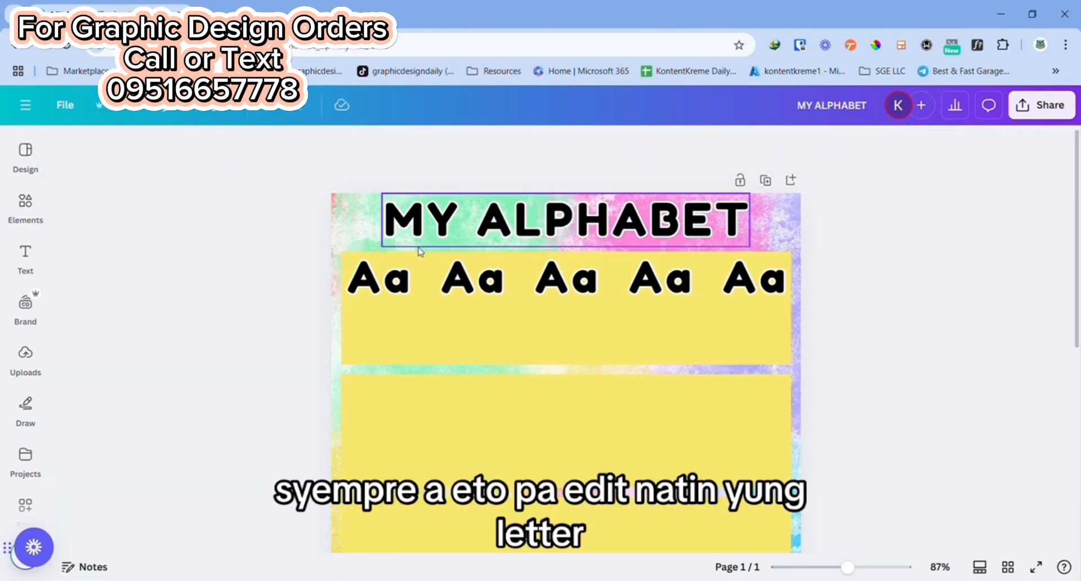
# Step: Change the second to fifth "Aa" texts to "Bb", "Cc", "Dd" and "Ee"
pyautogui.click(488, 288)
pyautogui.click(491, 290)
pyautogui.write('Bb')
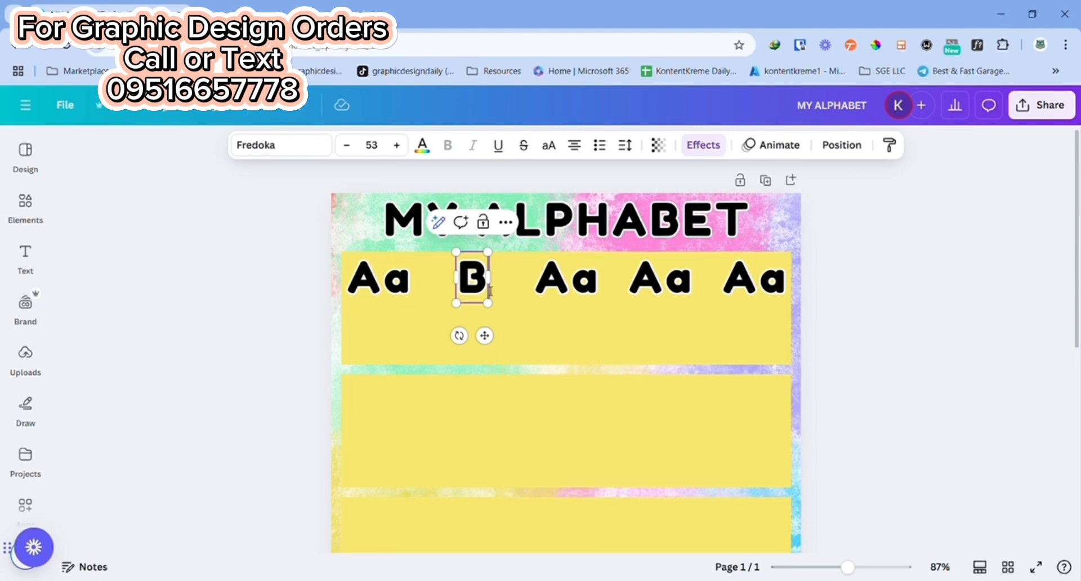
pyautogui.doubleClick(578, 284)
pyautogui.write('Cc')
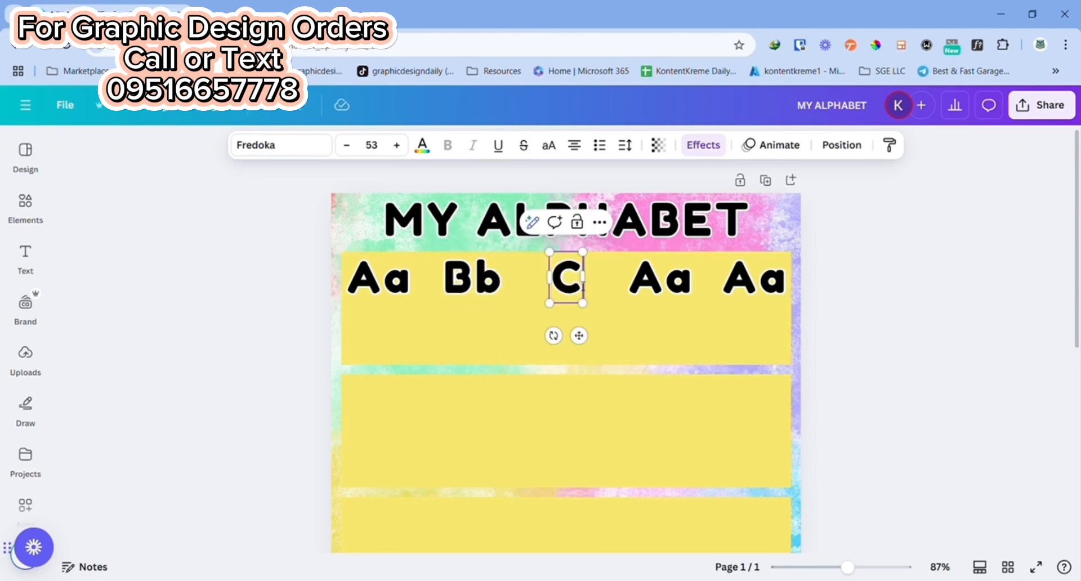
pyautogui.doubleClick(657, 292)
pyautogui.write('Dd')
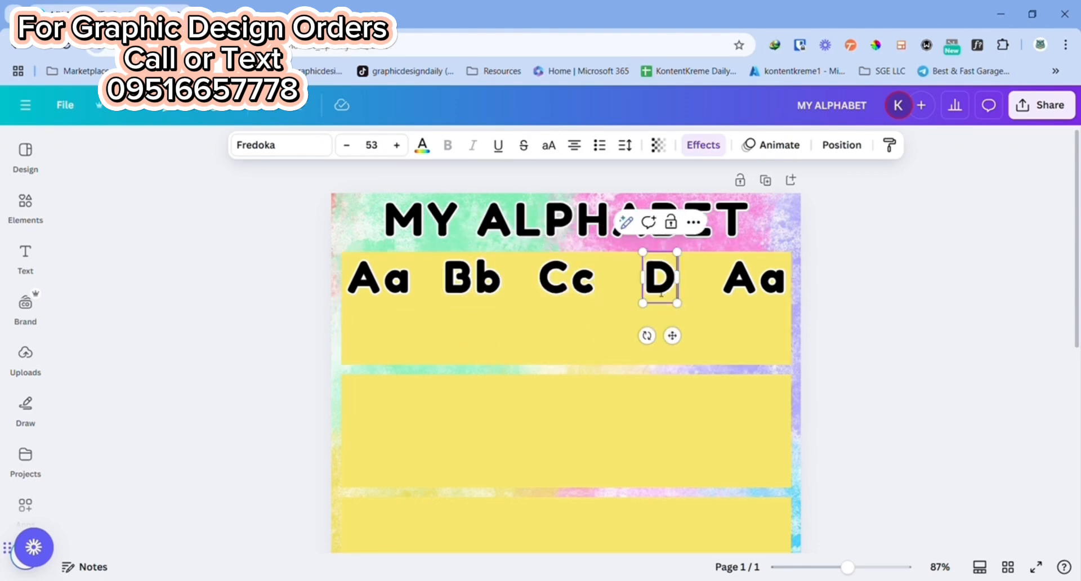
pyautogui.doubleClick(781, 283)
pyautogui.write('Ee')
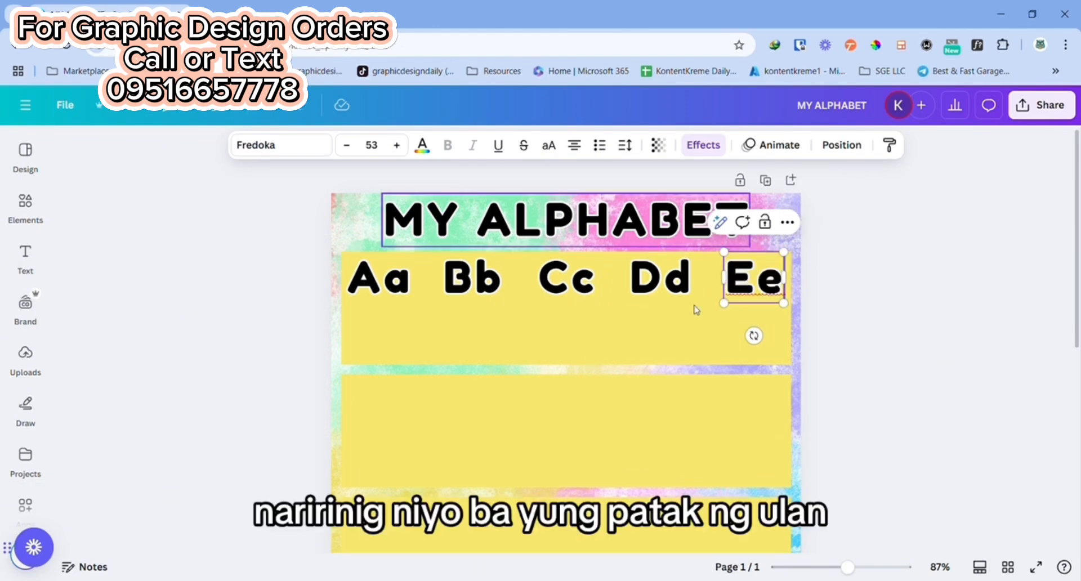
# Step: Search the elements library for "apple" and limit the results to graphics
pyautogui.click(26, 206)
pyautogui.click(163, 152)
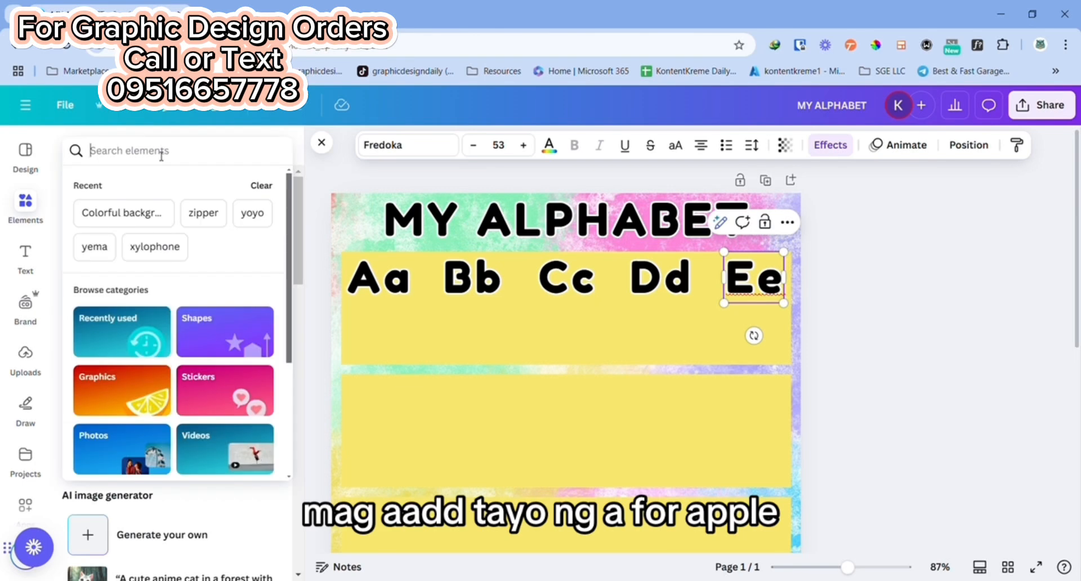
pyautogui.write('apple')
pyautogui.click(131, 209)
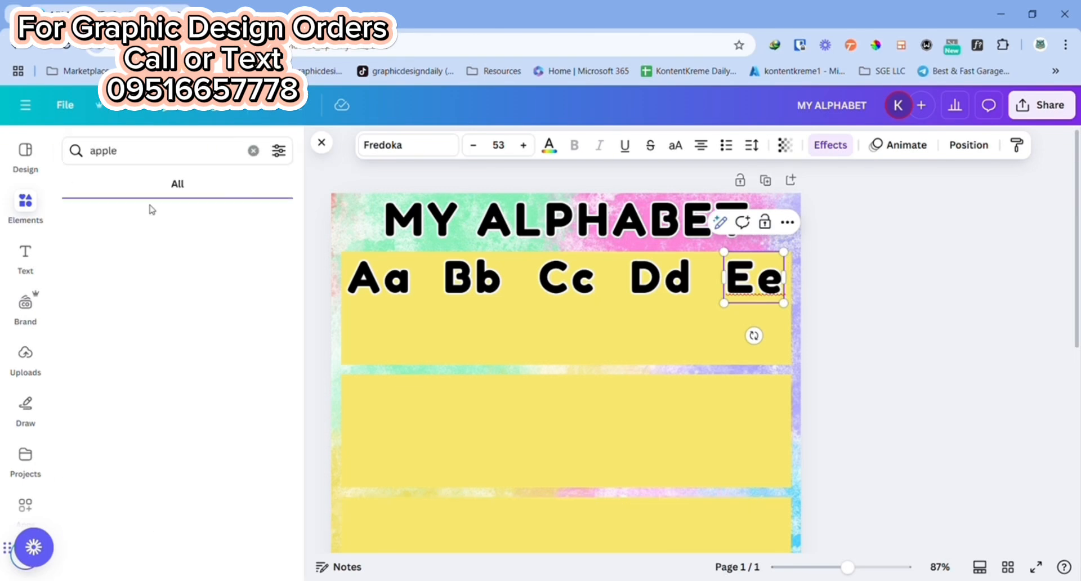
pyautogui.click(120, 190)
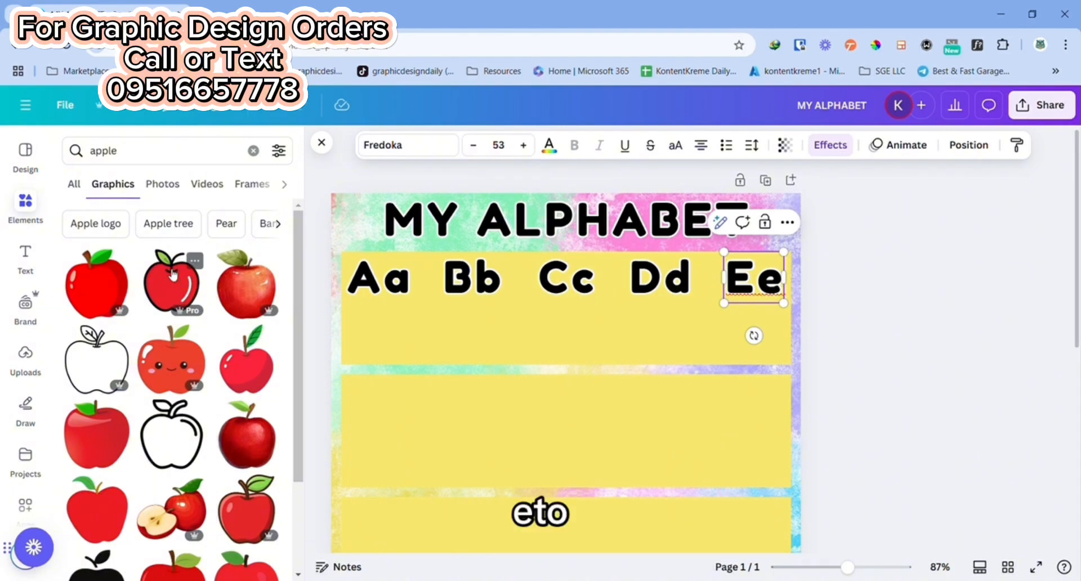
# Step: Insert the glossy red apple graphic with black outline, shrink it and place it below "Aa"
pyautogui.click(174, 274)
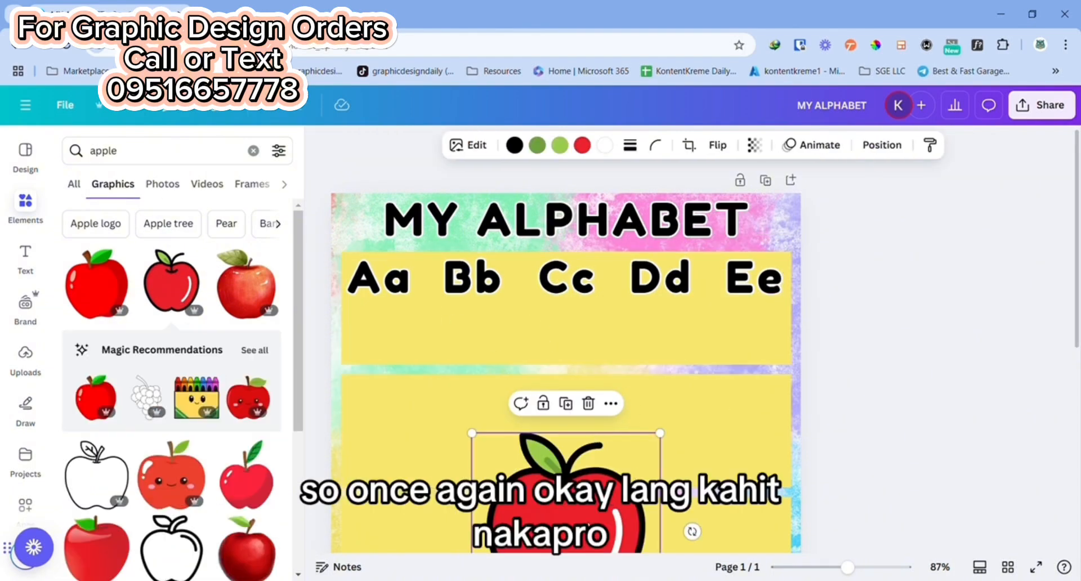
pyautogui.moveTo(566, 495); pyautogui.dragTo(504, 347)
pyautogui.moveTo(561, 431); pyautogui.dragTo(384, 328)
pyautogui.click(989, 359)
# Step: Duplicate the "Aa" text onto the apple and set the copy's font size to 22
pyautogui.click(392, 277)
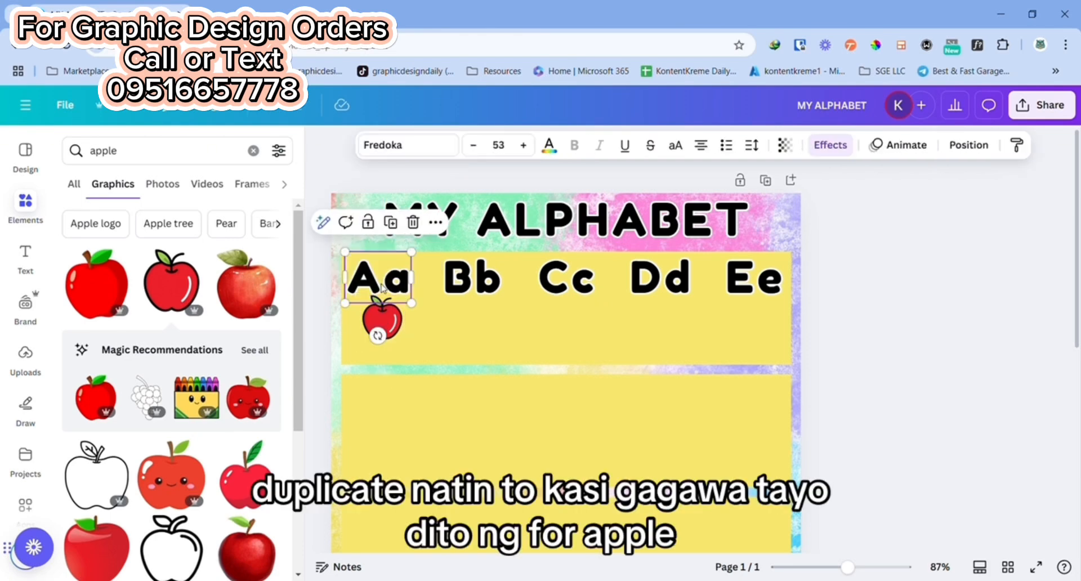
pyautogui.click(393, 225)
pyautogui.moveTo(395, 288); pyautogui.dragTo(404, 350)
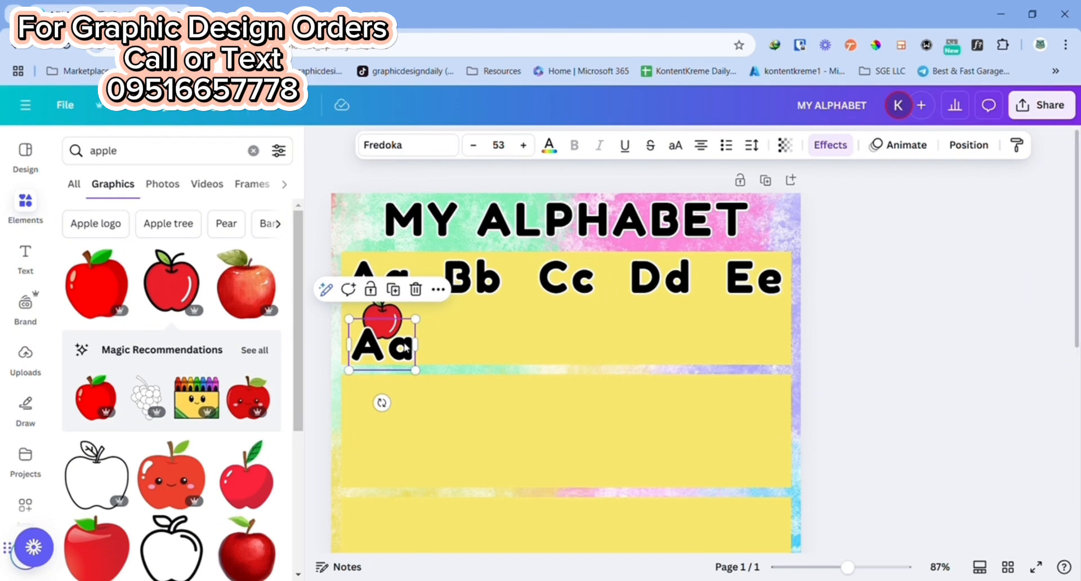
pyautogui.click(500, 145)
pyautogui.write('2')
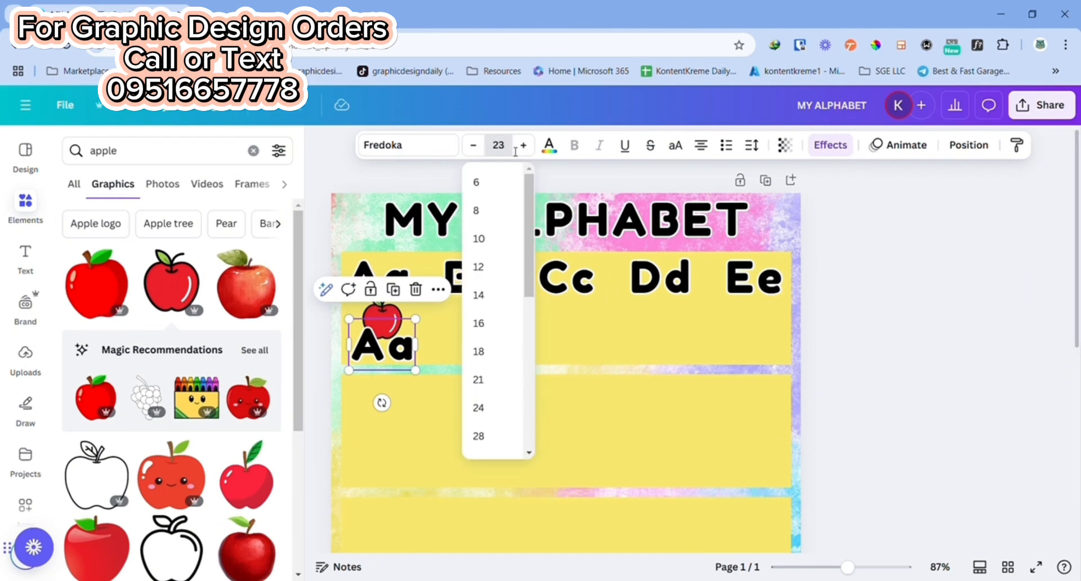
pyautogui.write('2')
pyautogui.press('Return')
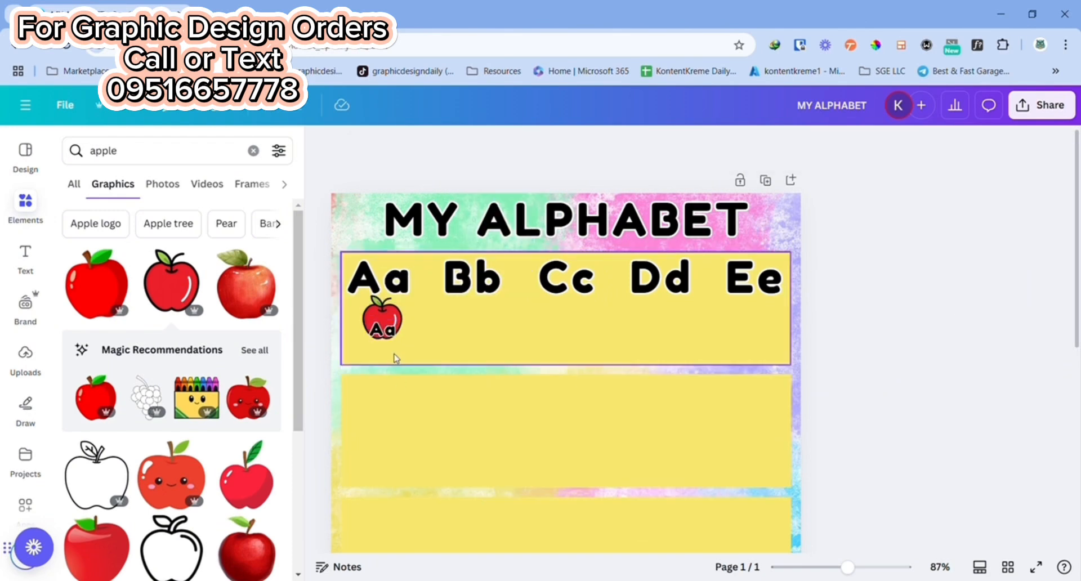
# Step: Move the small "Aa" copy beneath the apple picture and change its wording to "Apple"
pyautogui.moveTo(393, 357); pyautogui.dragTo(435, 355)
pyautogui.click(946, 332)
pyautogui.click(387, 359)
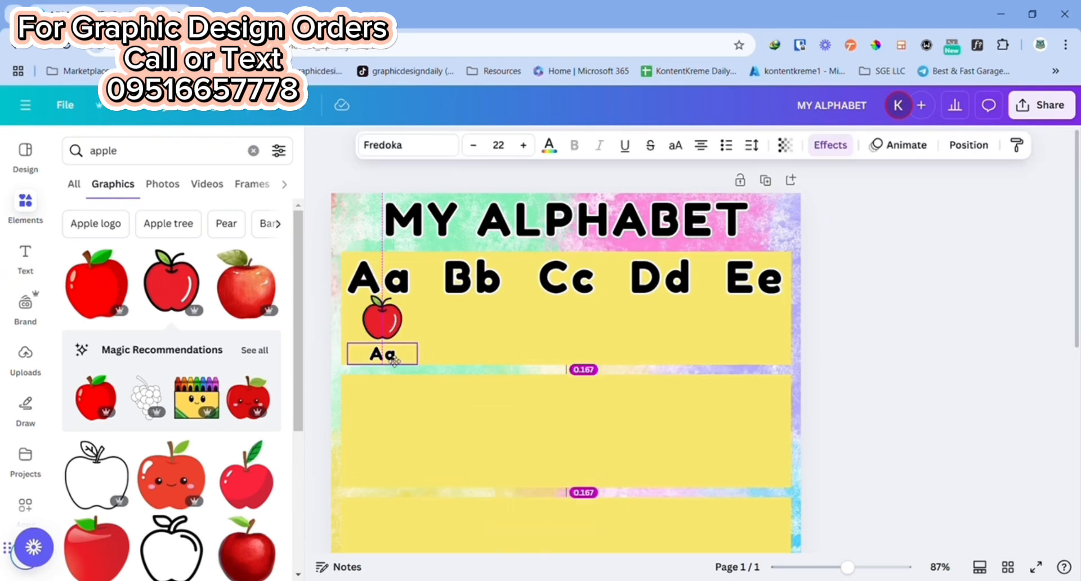
pyautogui.doubleClick(392, 357)
pyautogui.write('Apple')
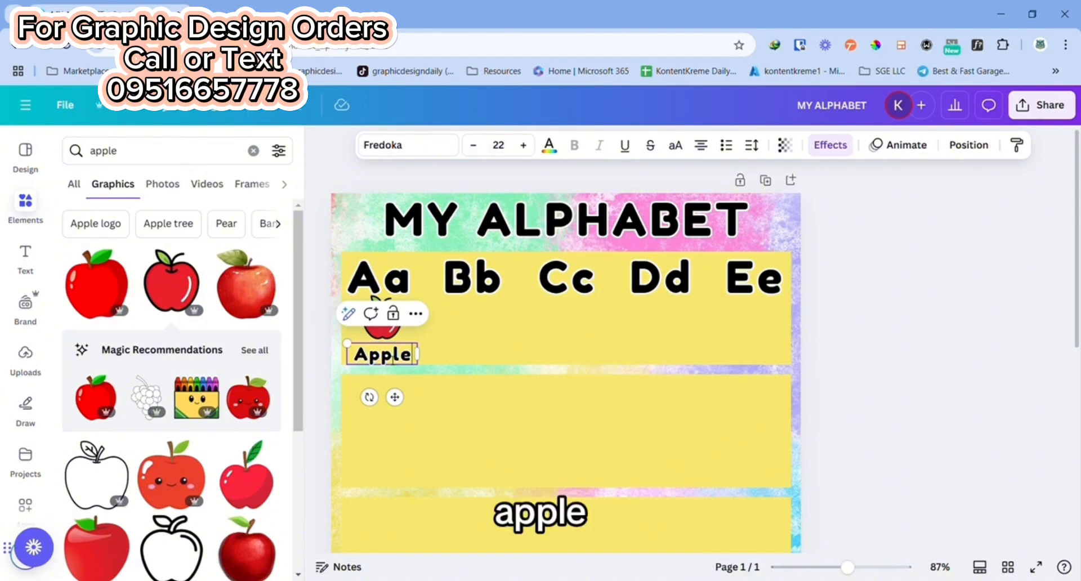
pyautogui.click(984, 381)
# Step: Nudge the "Apple" label up closer to the picture and shift the apple slightly to line up with it
pyautogui.click(388, 355)
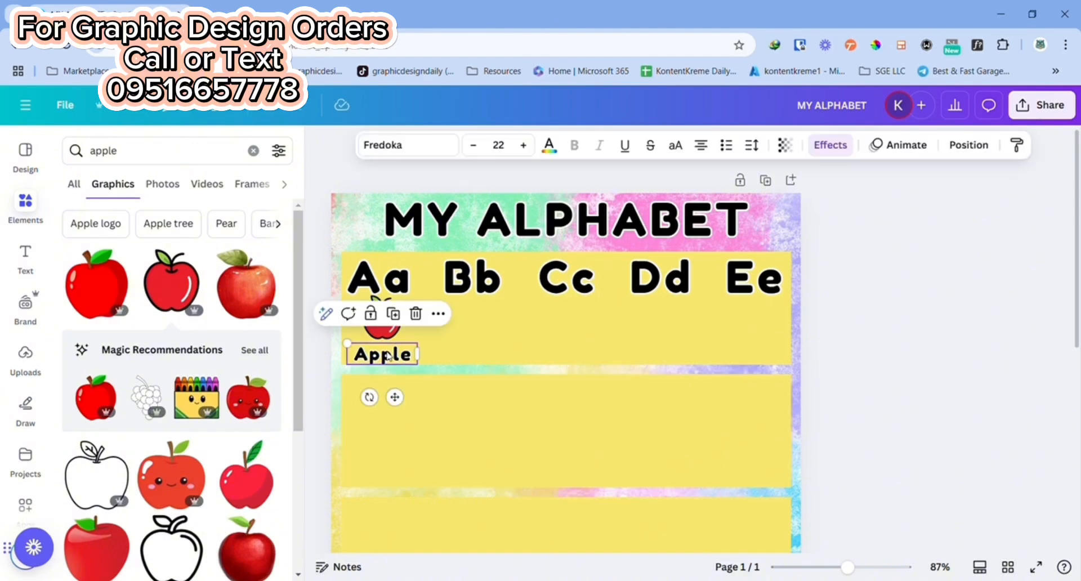
pyautogui.moveTo(388, 354); pyautogui.dragTo(396, 351)
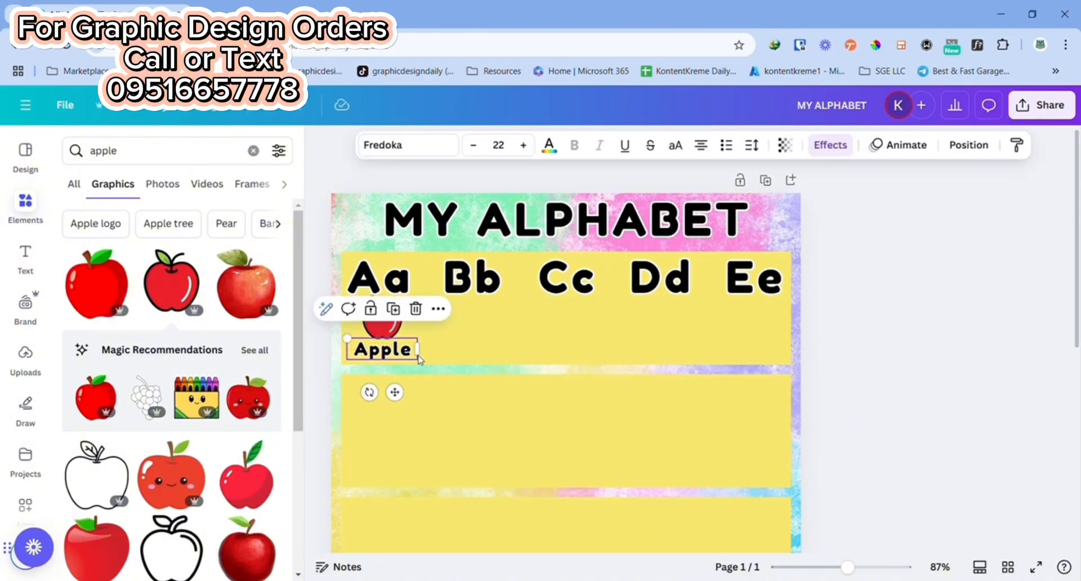
pyautogui.click(884, 397)
pyautogui.click(379, 318)
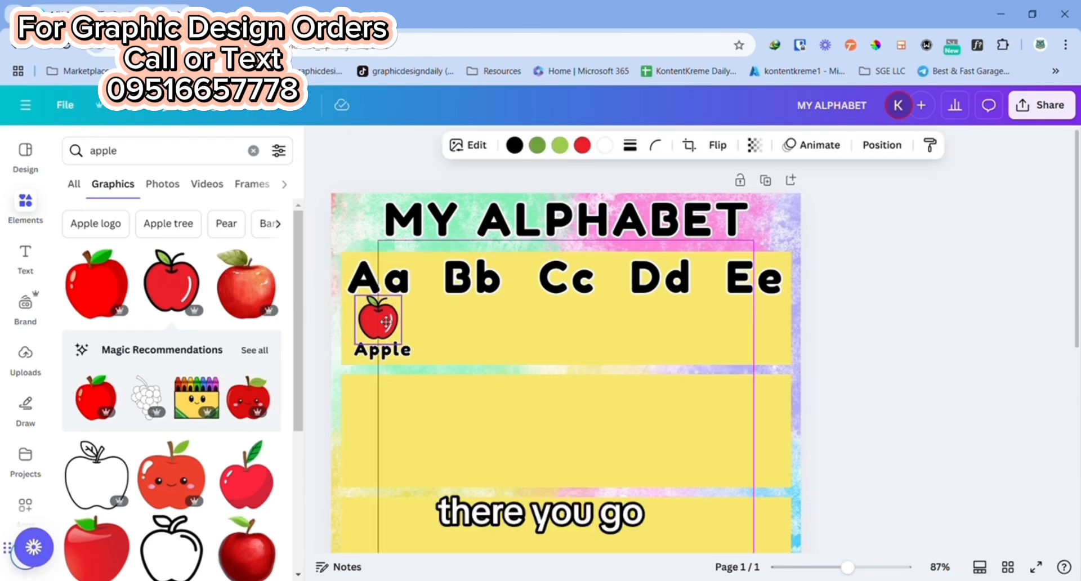
pyautogui.click(934, 338)
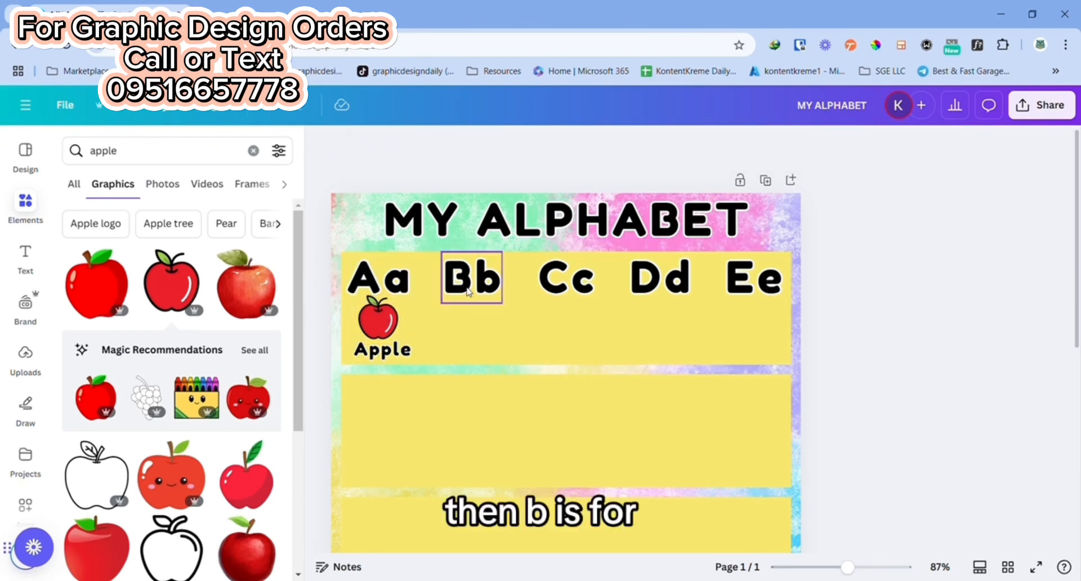
# Step: Search the graphics for "bag", insert the green backpack and place it at small size below "Bb"
pyautogui.click(197, 160)
pyautogui.write('bag')
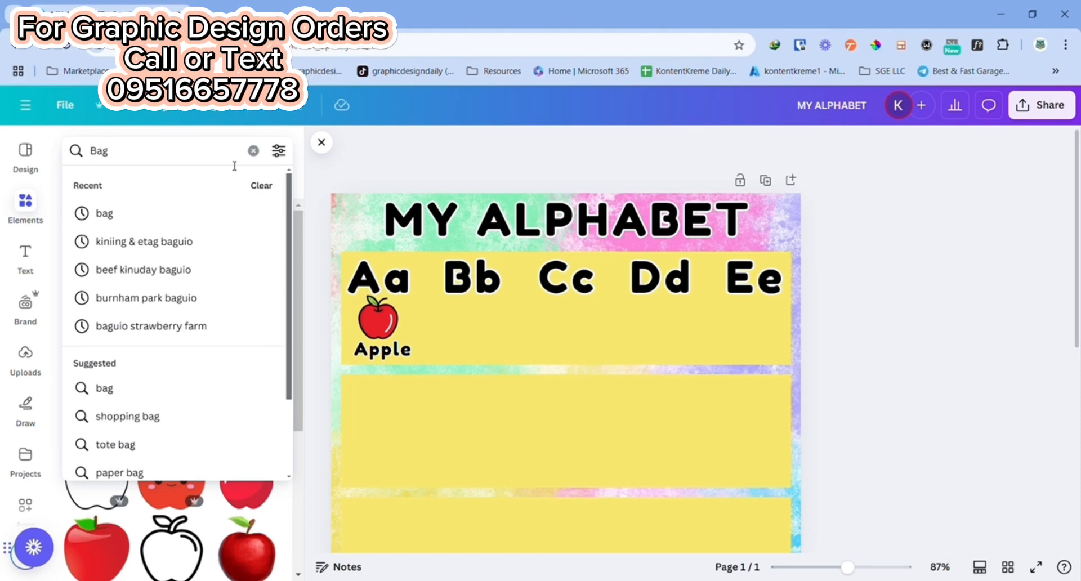
pyautogui.click(134, 212)
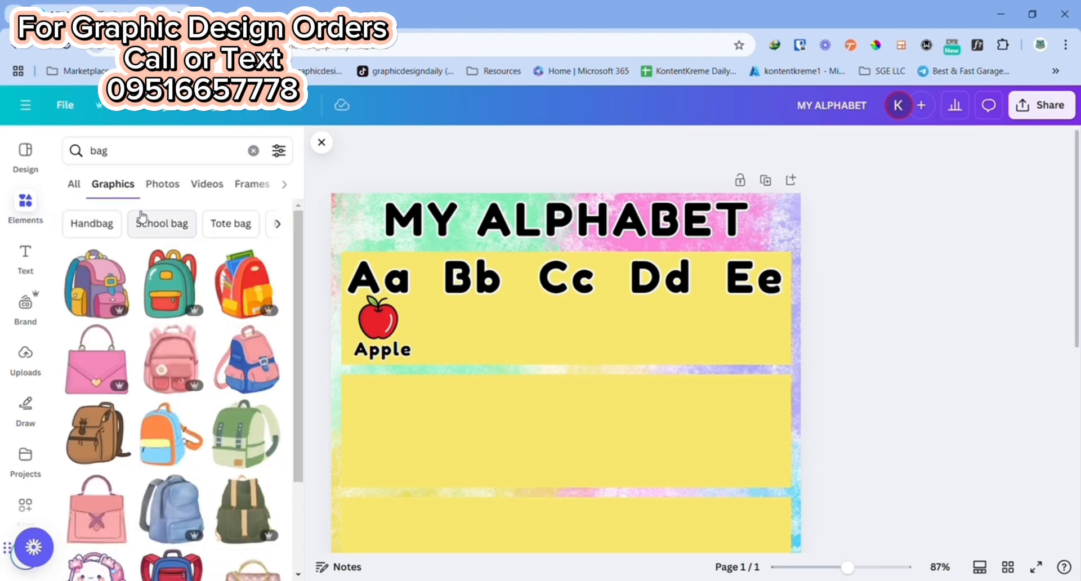
pyautogui.click(163, 260)
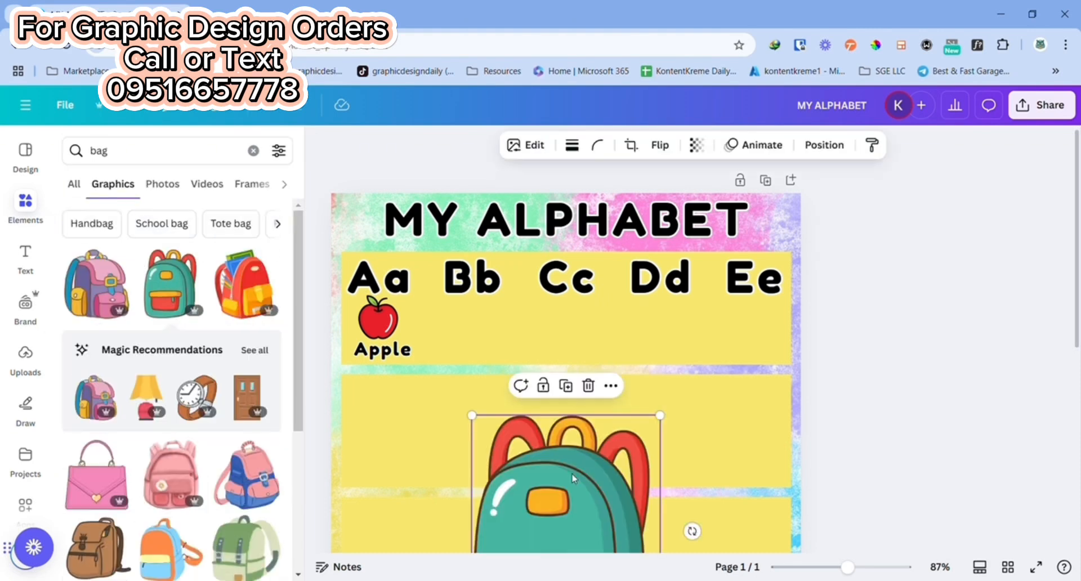
pyautogui.moveTo(619, 538); pyautogui.dragTo(488, 339)
# Step: Duplicate the "Apple" label, place the copy beneath the backpack and change it to "Bag"
pyautogui.click(381, 355)
pyautogui.click(393, 309)
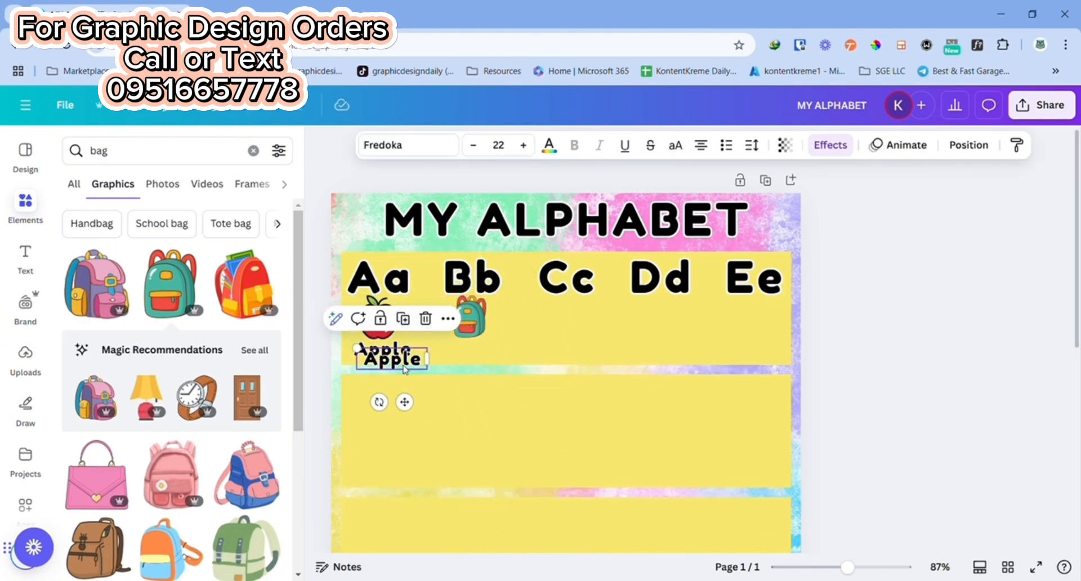
pyautogui.moveTo(398, 363); pyautogui.dragTo(483, 363)
pyautogui.doubleClick(483, 354)
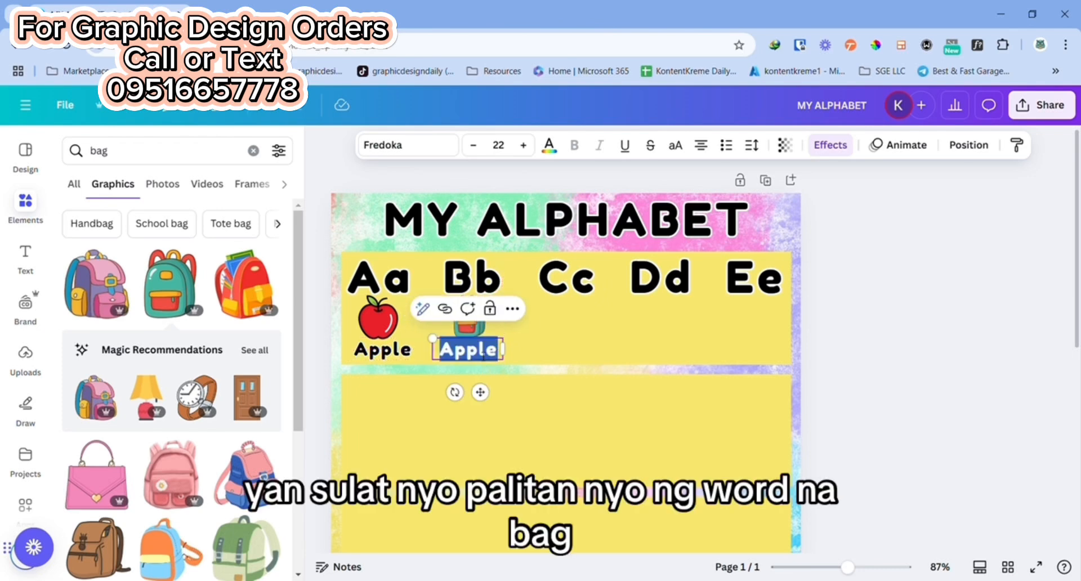
pyautogui.write('Bag')
pyautogui.press('Return')
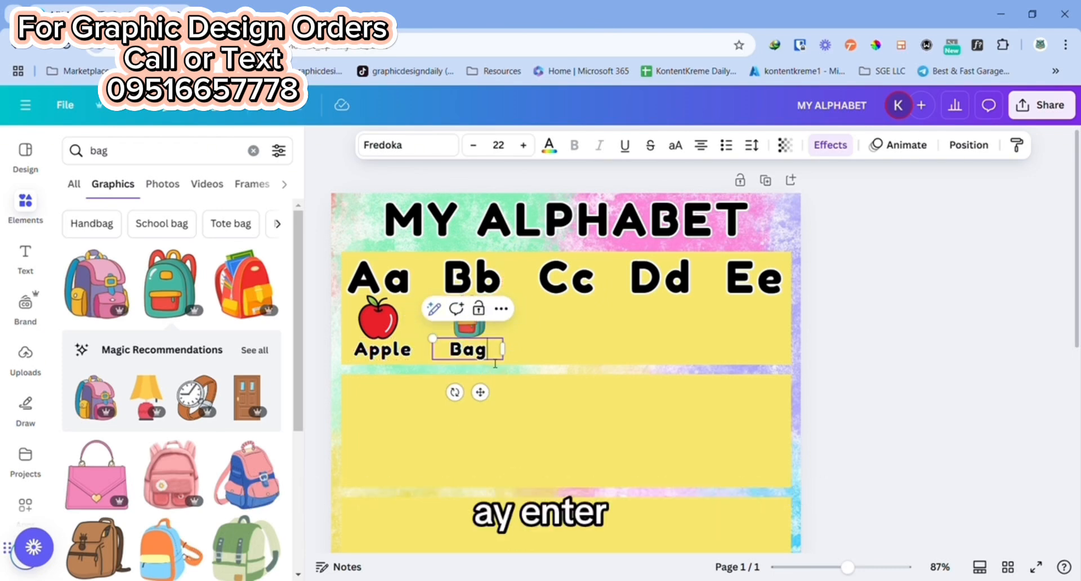
# Step: Search the graphics for "cat", insert the sitting orange-and-white kitten and fit it at small size below "Cc"
pyautogui.click(140, 158)
pyautogui.write('Cat')
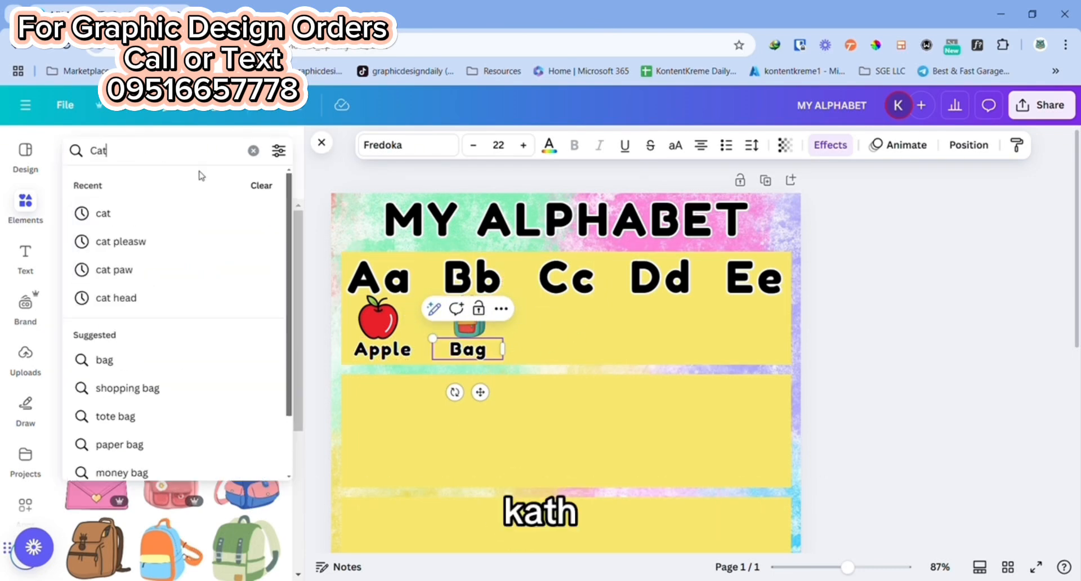
pyautogui.click(135, 212)
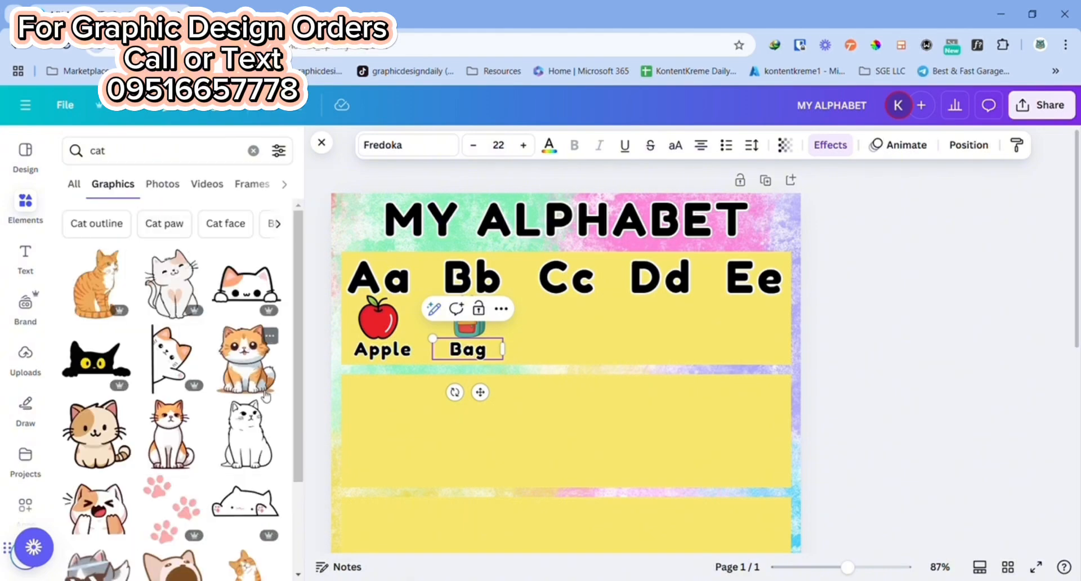
pyautogui.click(259, 366)
pyautogui.moveTo(568, 501); pyautogui.dragTo(571, 369)
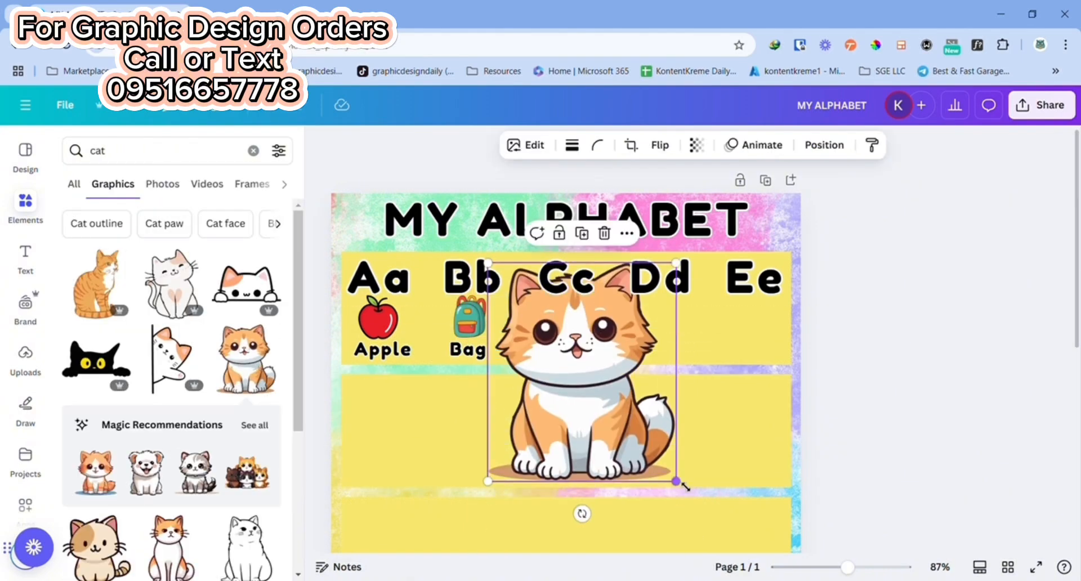
pyautogui.moveTo(680, 483); pyautogui.dragTo(591, 336)
pyautogui.moveTo(529, 315); pyautogui.dragTo(575, 340)
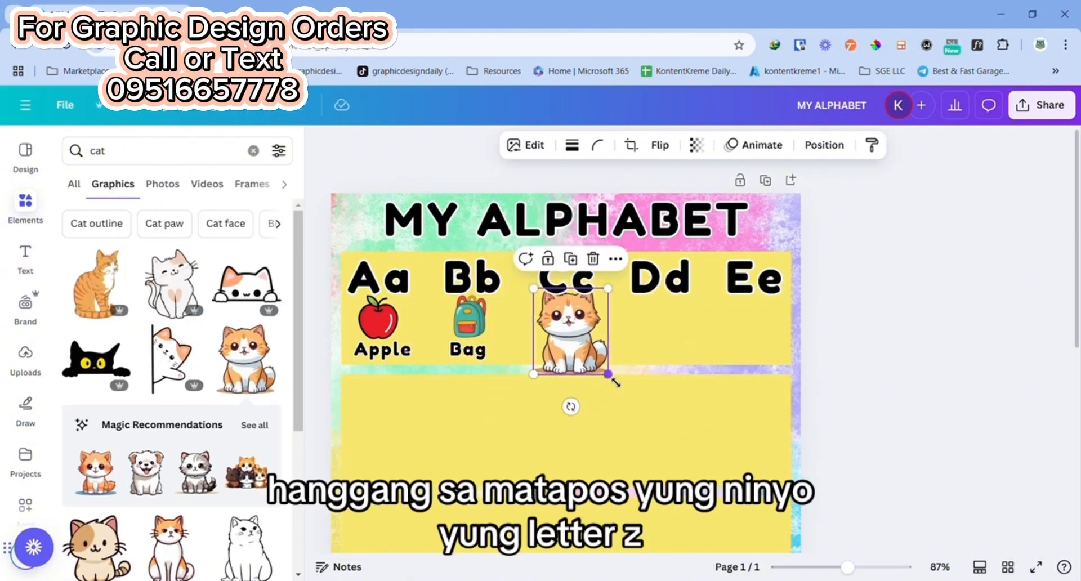
pyautogui.moveTo(609, 374); pyautogui.dragTo(583, 326)
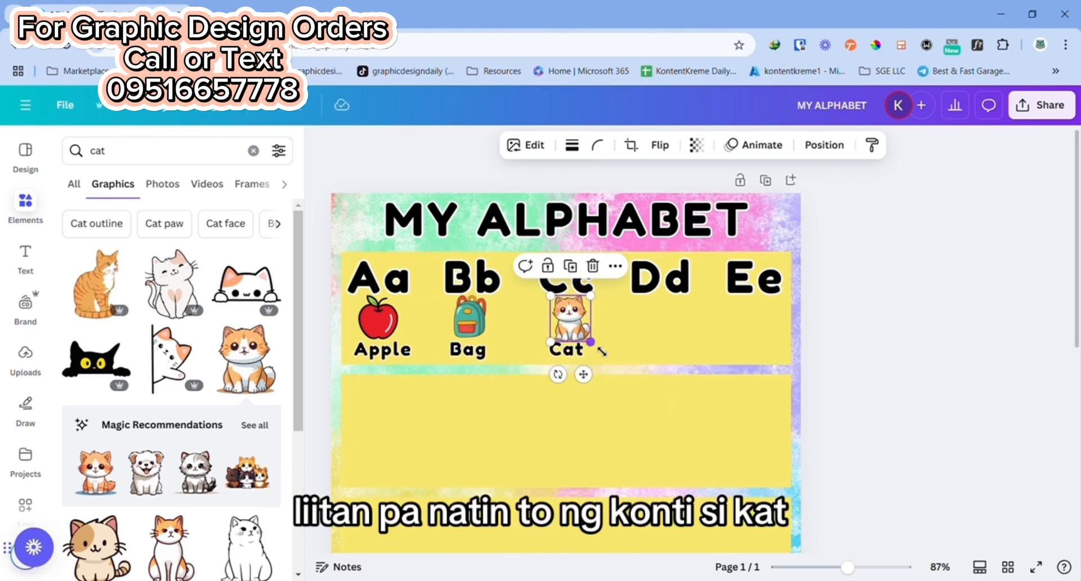
pyautogui.moveTo(591, 341); pyautogui.dragTo(573, 325)
# Step: Add a "Cat" label beneath the kitten in line with the "Apple" and "Bag" labels
pyautogui.click(513, 324)
pyautogui.click(569, 320)
pyautogui.click(777, 362)
pyautogui.click(879, 369)
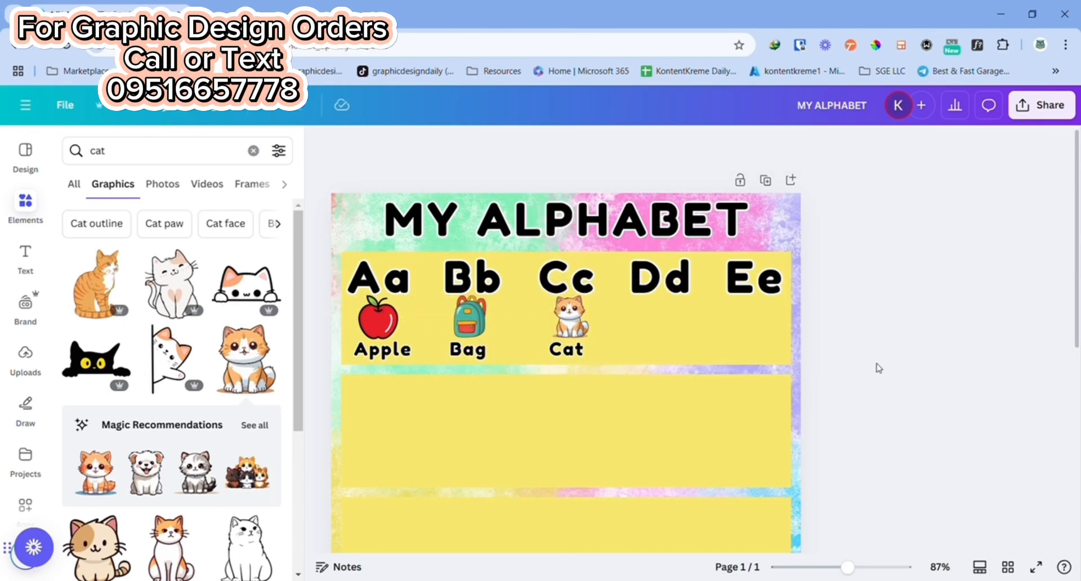
# Step: Search the graphics for "dog", insert the brown puppy with a collar and fit it at small size below "Dd"
pyautogui.write('Dog')
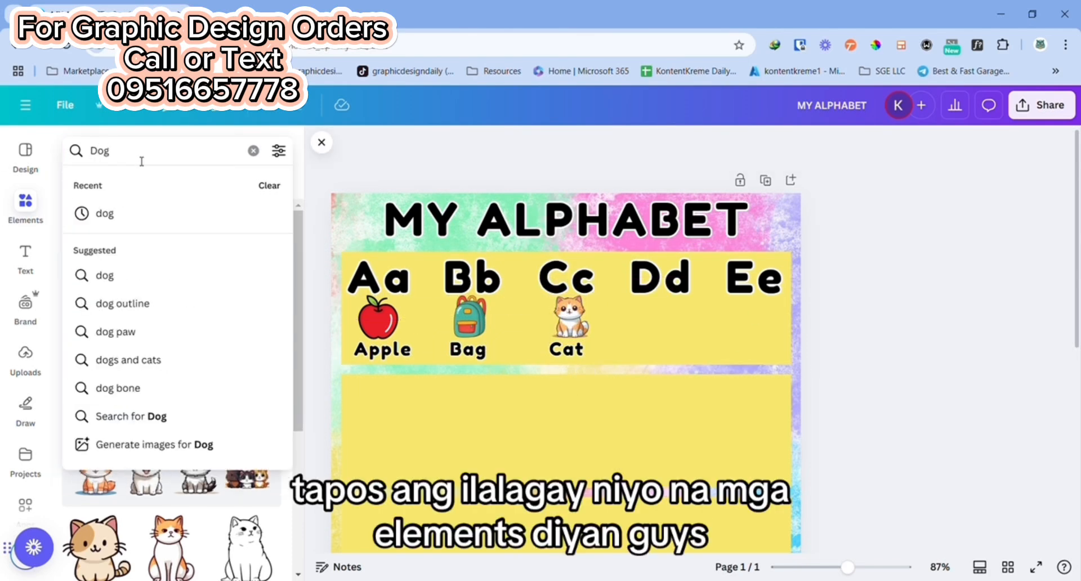
pyautogui.click(133, 214)
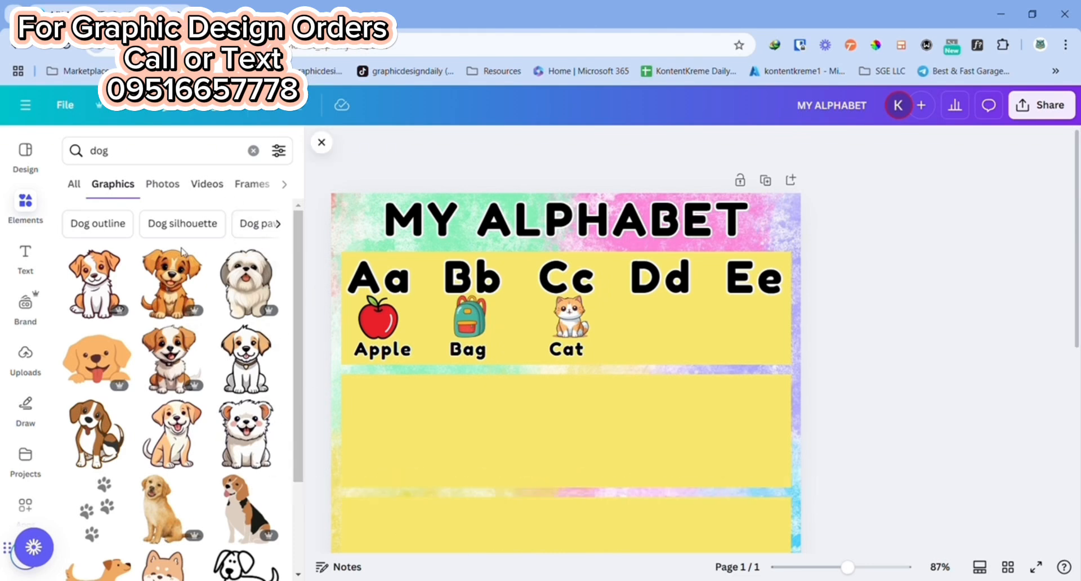
pyautogui.click(169, 274)
pyautogui.moveTo(563, 507); pyautogui.dragTo(652, 328)
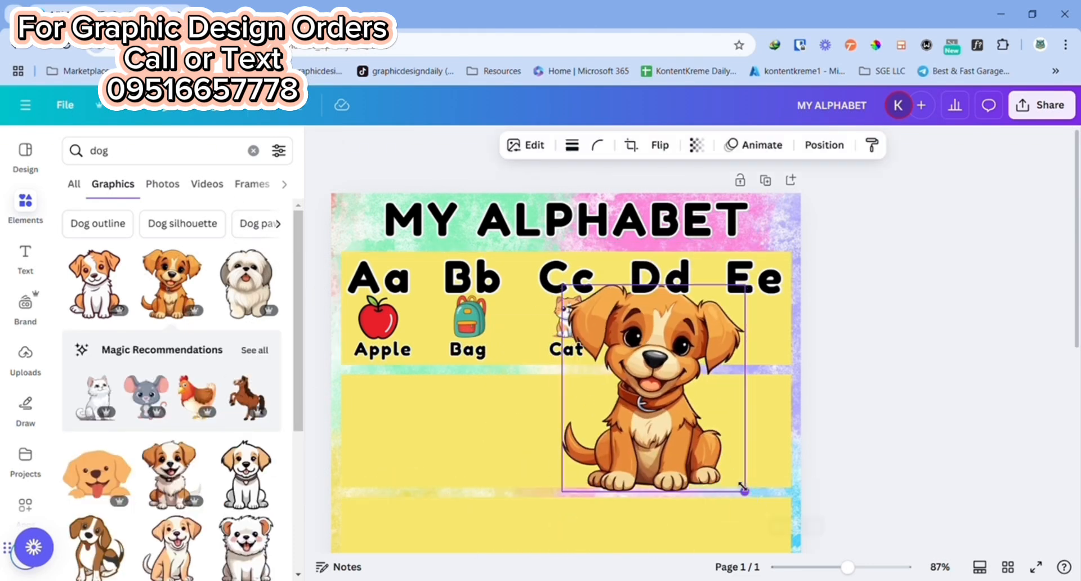
pyautogui.moveTo(743, 492); pyautogui.dragTo(653, 354)
pyautogui.moveTo(599, 326); pyautogui.dragTo(661, 331)
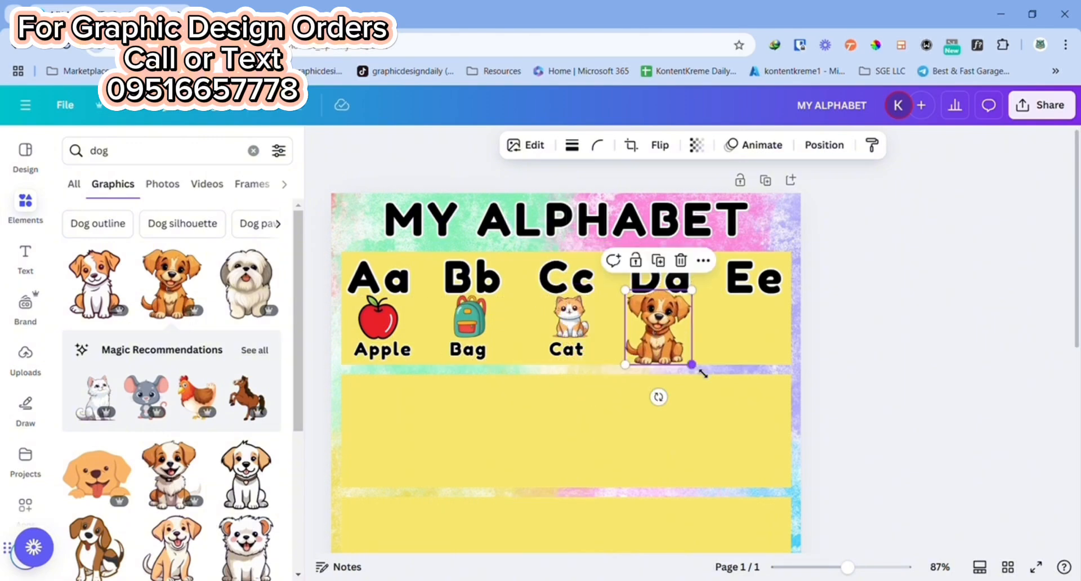
pyautogui.moveTo(697, 367); pyautogui.dragTo(687, 346)
pyautogui.moveTo(651, 321); pyautogui.dragTo(664, 323)
pyautogui.moveTo(693, 355); pyautogui.dragTo(688, 349)
pyautogui.moveTo(671, 322); pyautogui.dragTo(683, 338)
# Step: Duplicate the "Cat" label, align the copy beneath the puppy and change it to "Dog"
pyautogui.click(566, 349)
pyautogui.click(577, 309)
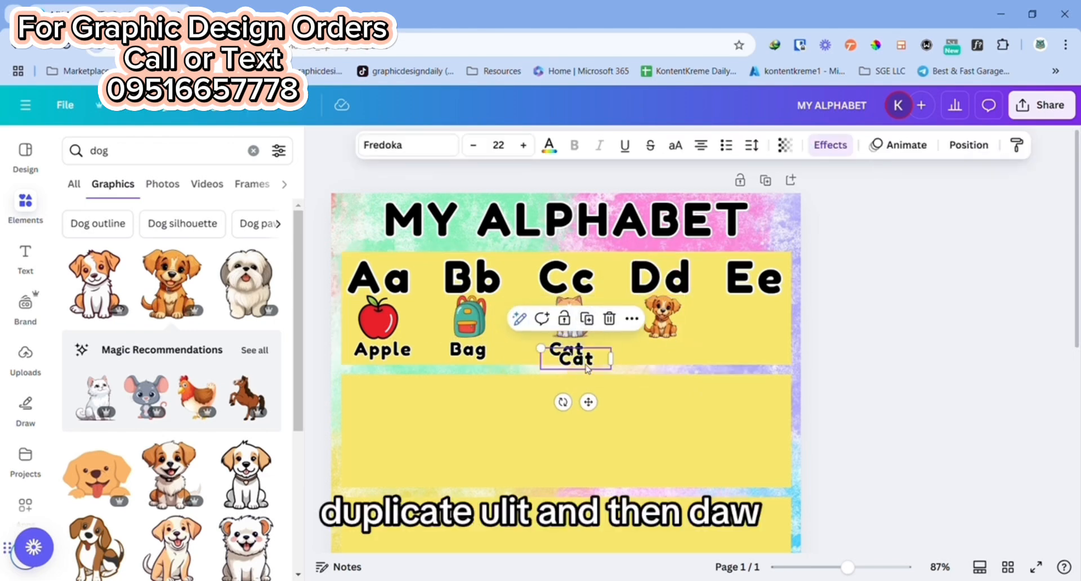
pyautogui.moveTo(578, 352); pyautogui.dragTo(676, 351)
pyautogui.click(673, 359)
pyautogui.click(833, 368)
pyautogui.click(673, 351)
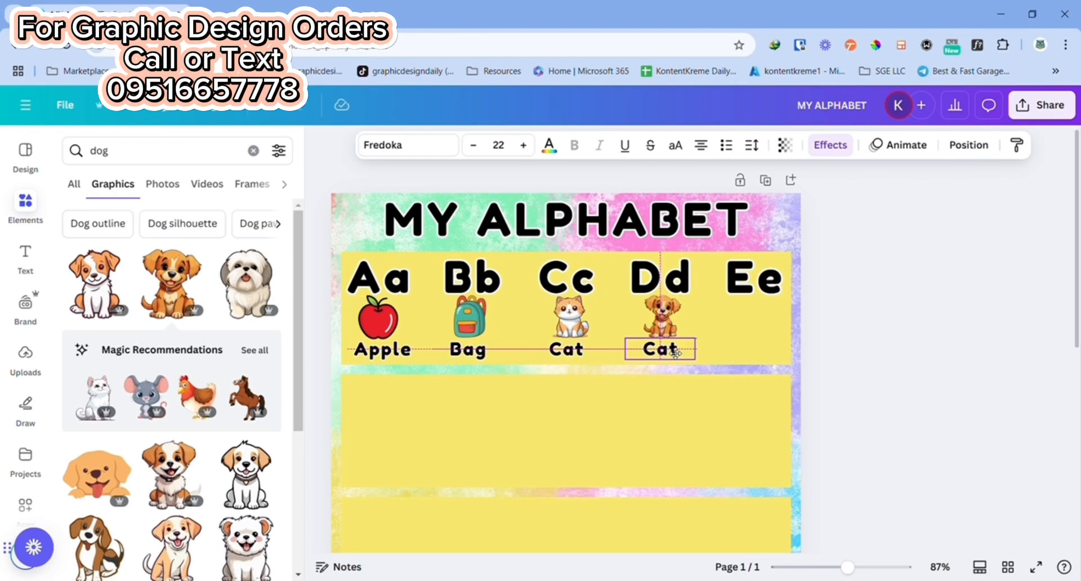
pyautogui.doubleClick(673, 350)
pyautogui.write('Dog')
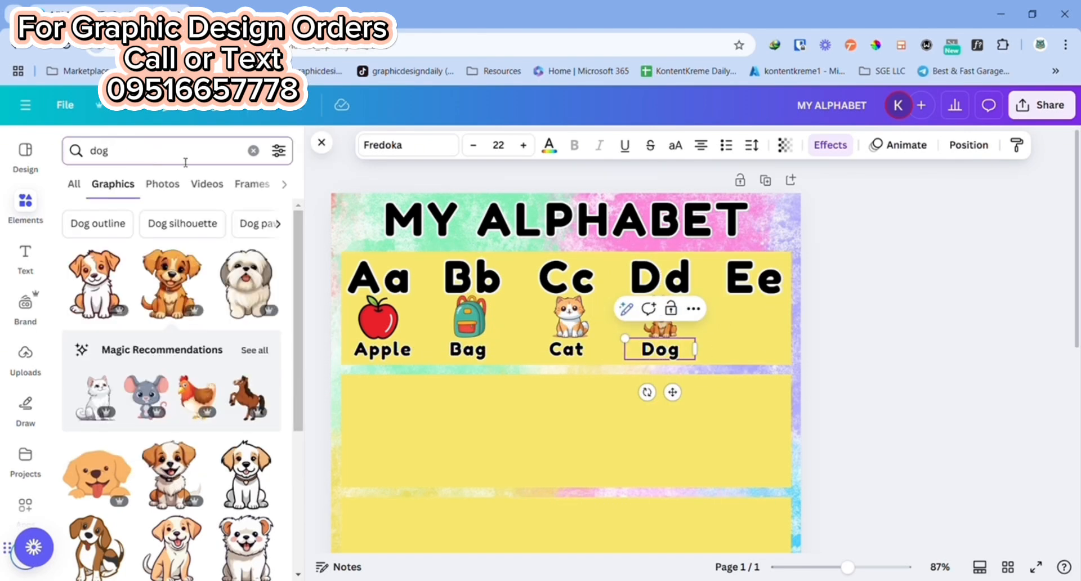
# Step: Search the graphics for "egg", insert the fried egg and place it at small size below "Ee"
pyautogui.write('egg')
pyautogui.press('Return')
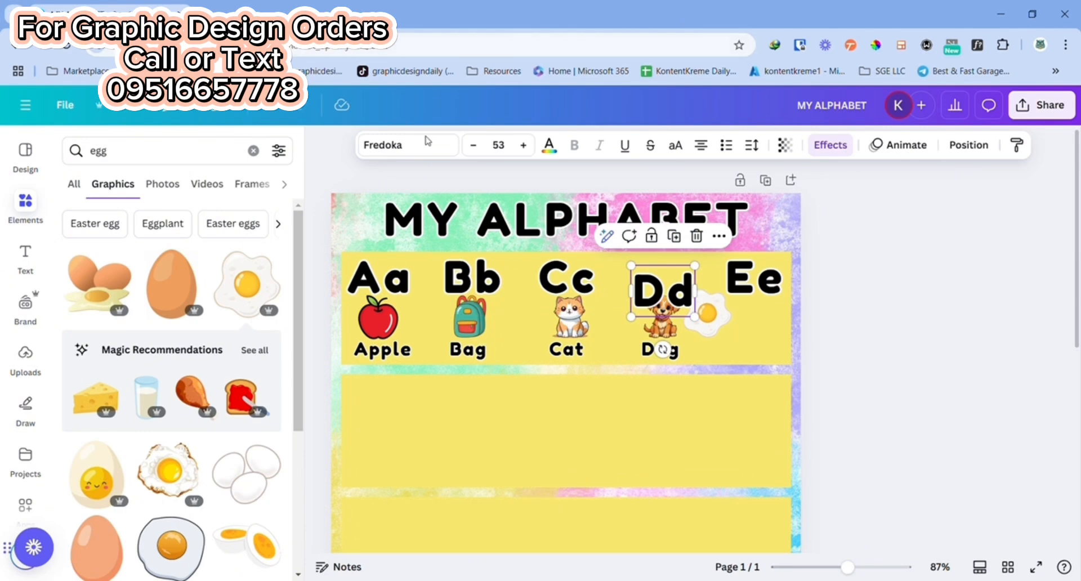
pyautogui.click(936, 381)
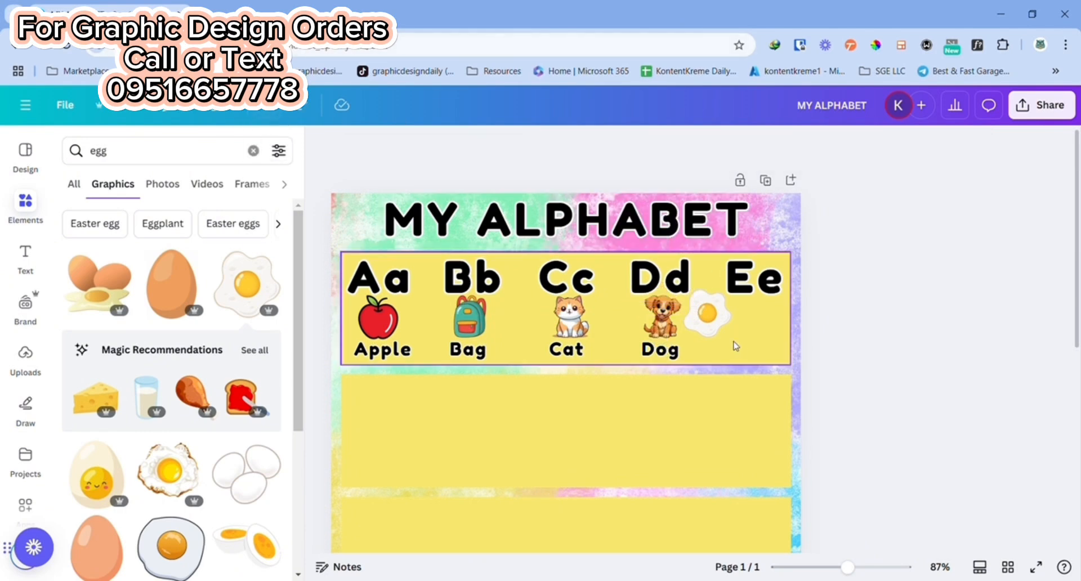
pyautogui.moveTo(708, 313); pyautogui.dragTo(773, 338)
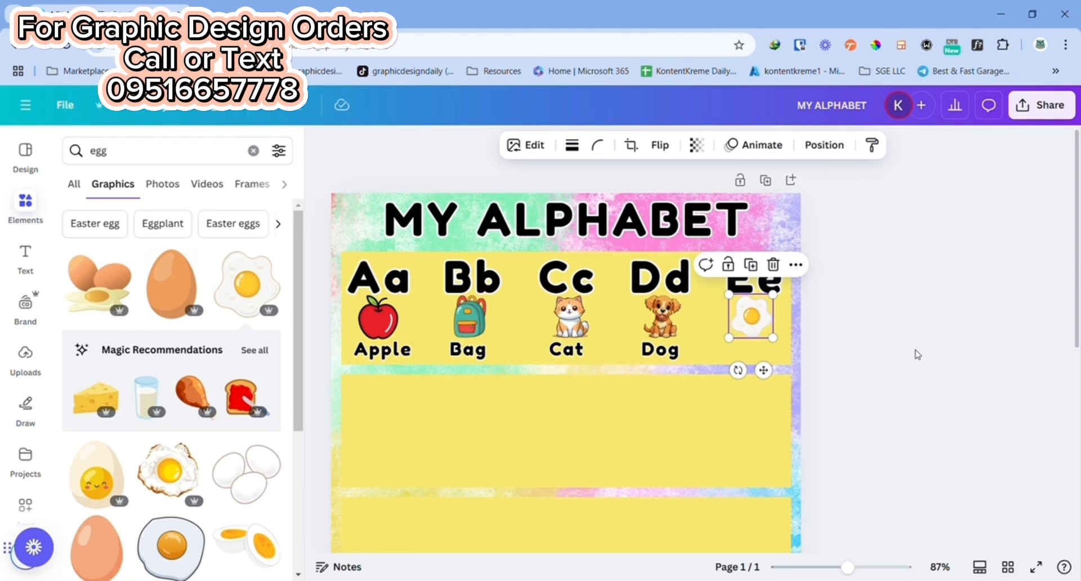
pyautogui.click(883, 340)
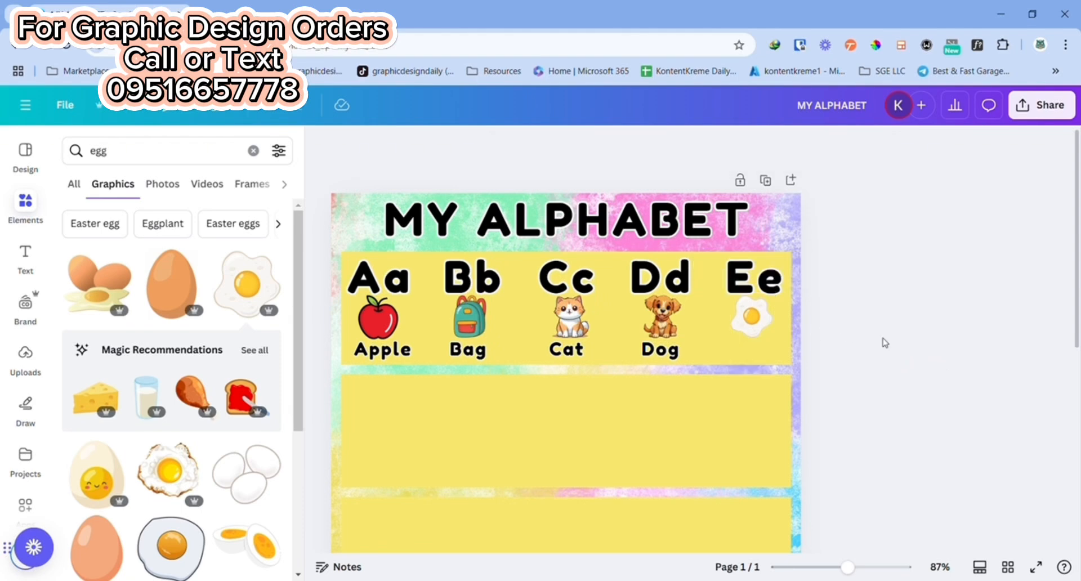
pyautogui.moveTo(752, 329); pyautogui.dragTo(749, 330)
# Step: Duplicate the "Dog" label and align the copy beneath the fried egg
pyautogui.click(659, 349)
pyautogui.click(672, 312)
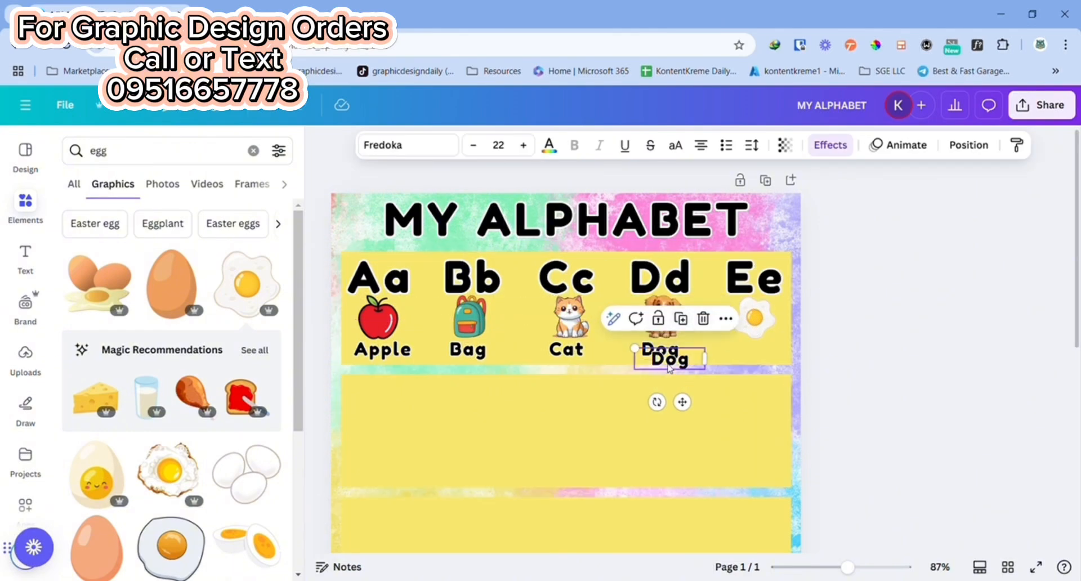
pyautogui.moveTo(669, 367); pyautogui.dragTo(755, 352)
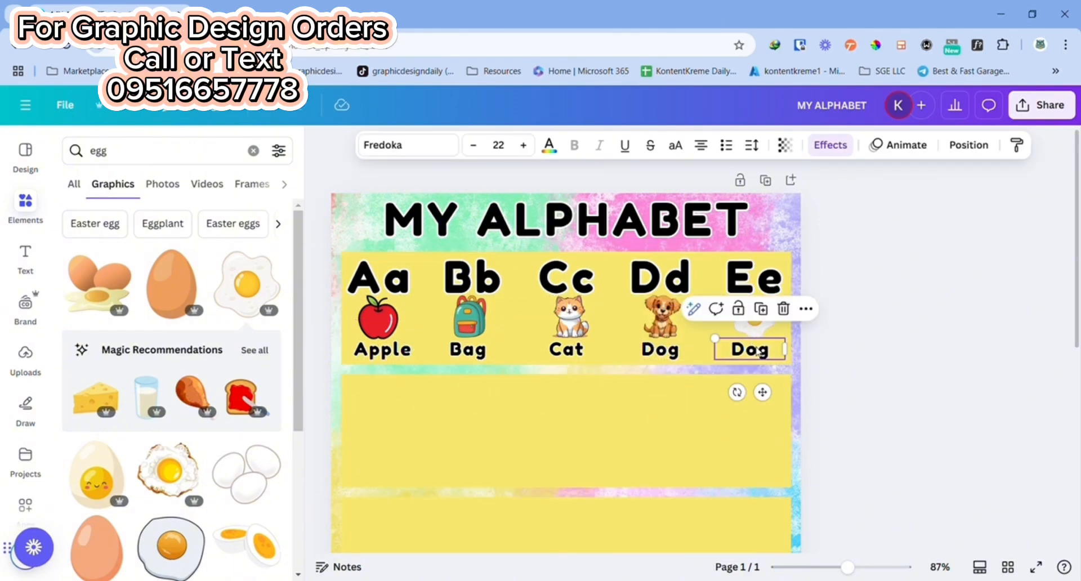
# Step: Change the copied "Dog" label beneath the fried egg to "Egg"
pyautogui.doubleClick(760, 350)
pyautogui.write('Egg')
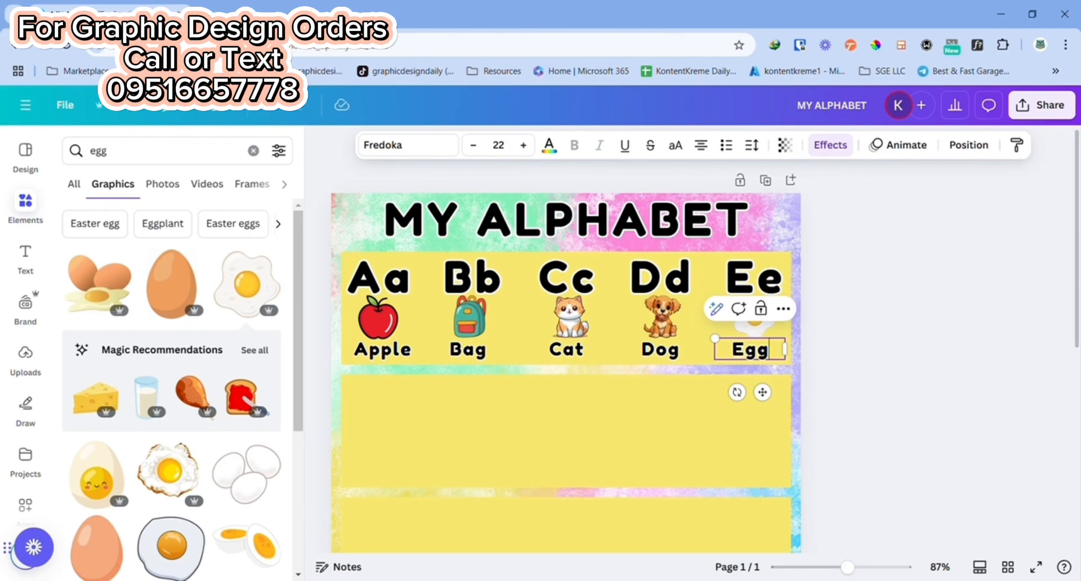
pyautogui.click(902, 373)
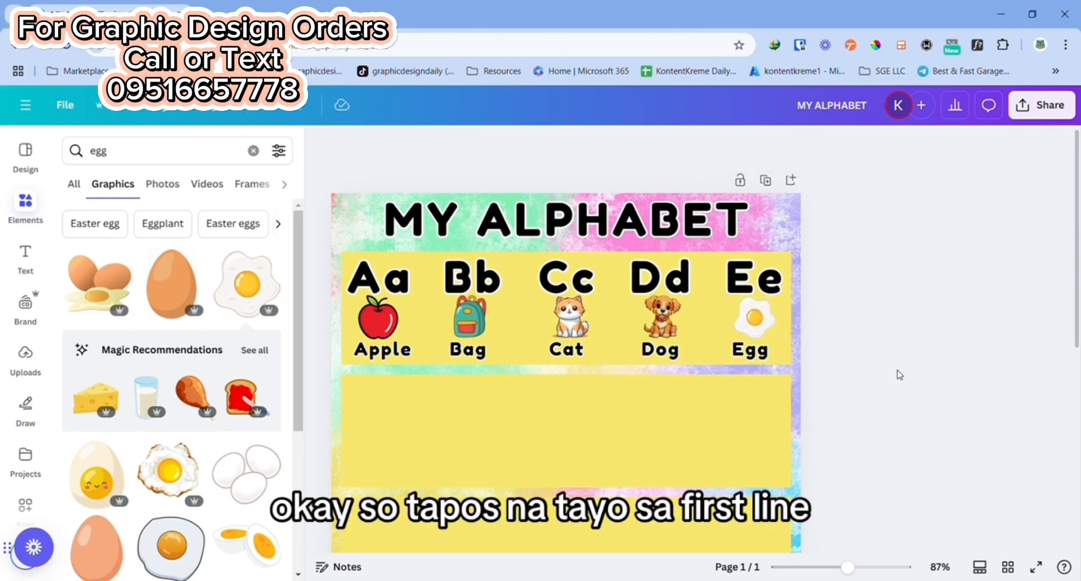
# Step: Duplicate the five letter pairs "Aa" to "Ee" together and place the copies along the upper edge of the second yellow row
pyautogui.scroll(-2, 887, 366)
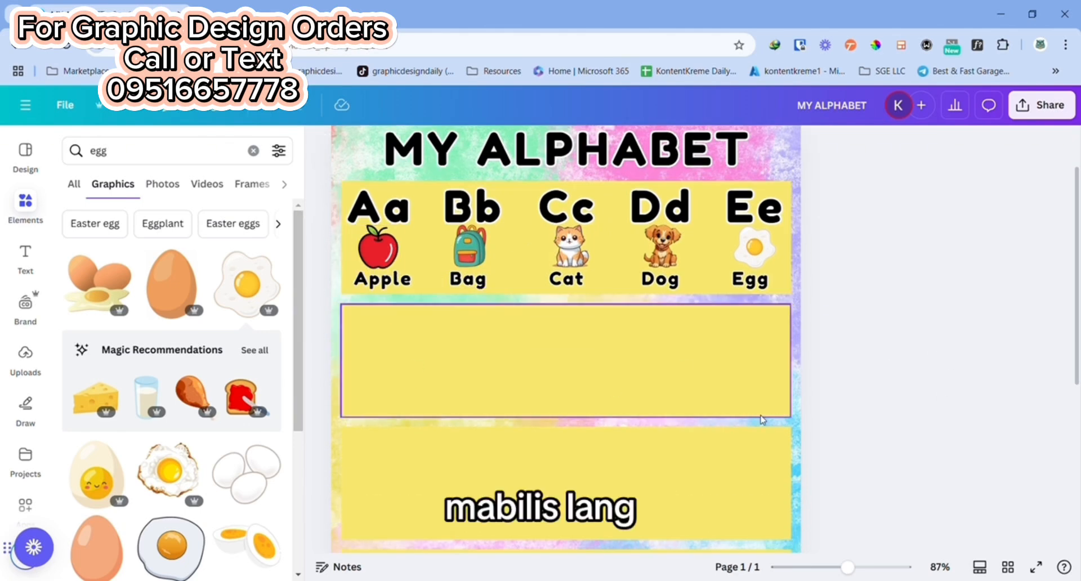
pyautogui.click(754, 207)
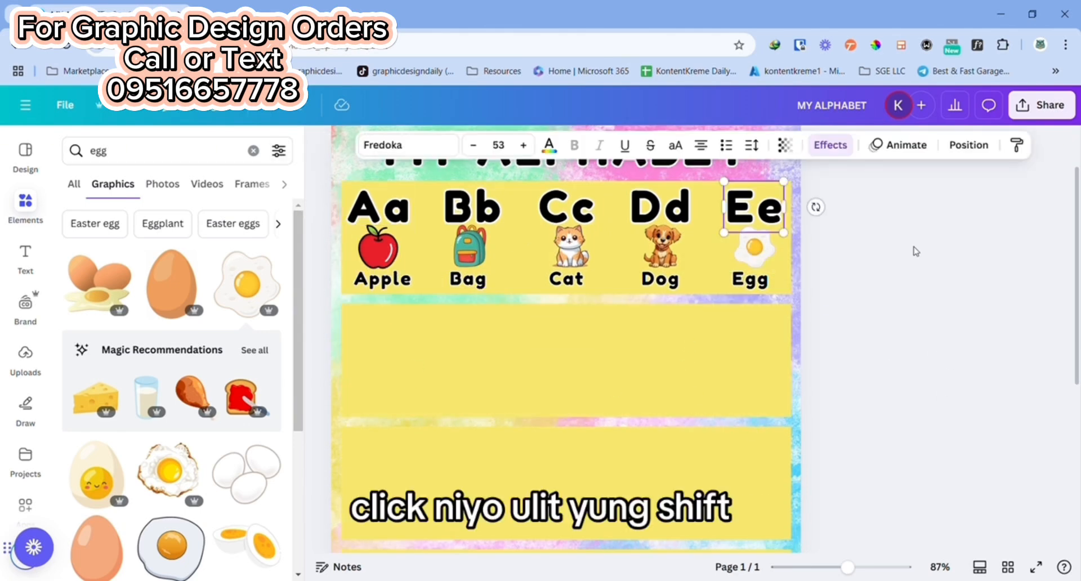
pyautogui.keyDown('shift'); pyautogui.click(658, 208); pyautogui.keyUp('shift')
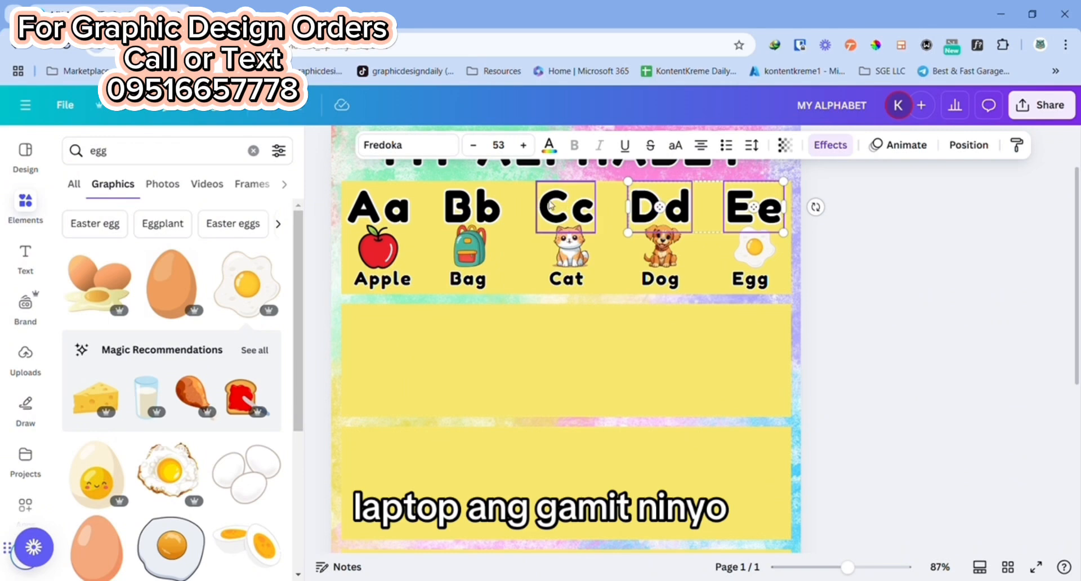
pyautogui.keyDown('shift'); pyautogui.click(551, 205); pyautogui.keyUp('shift')
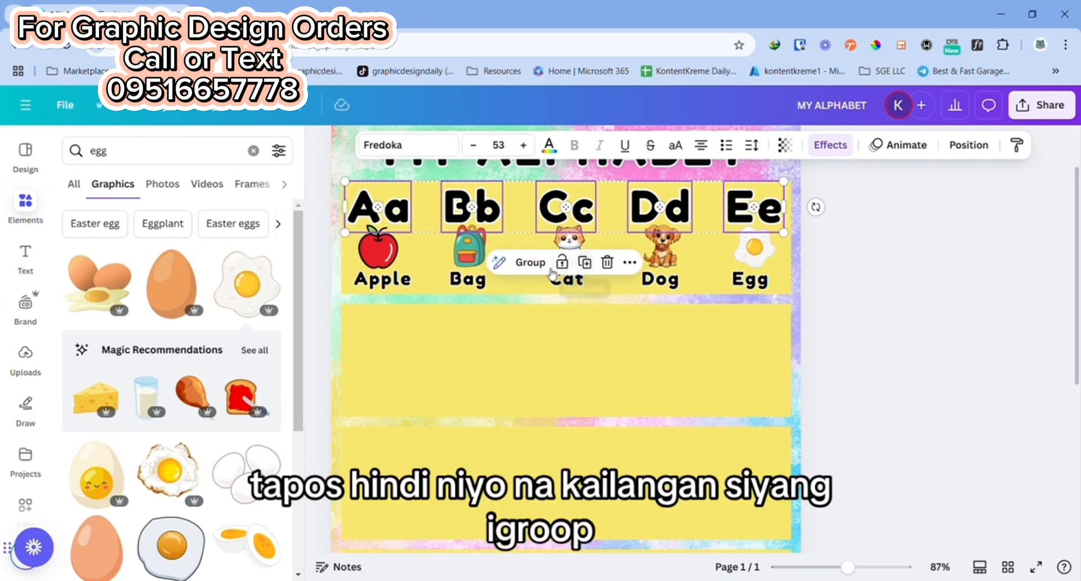
pyautogui.click(585, 263)
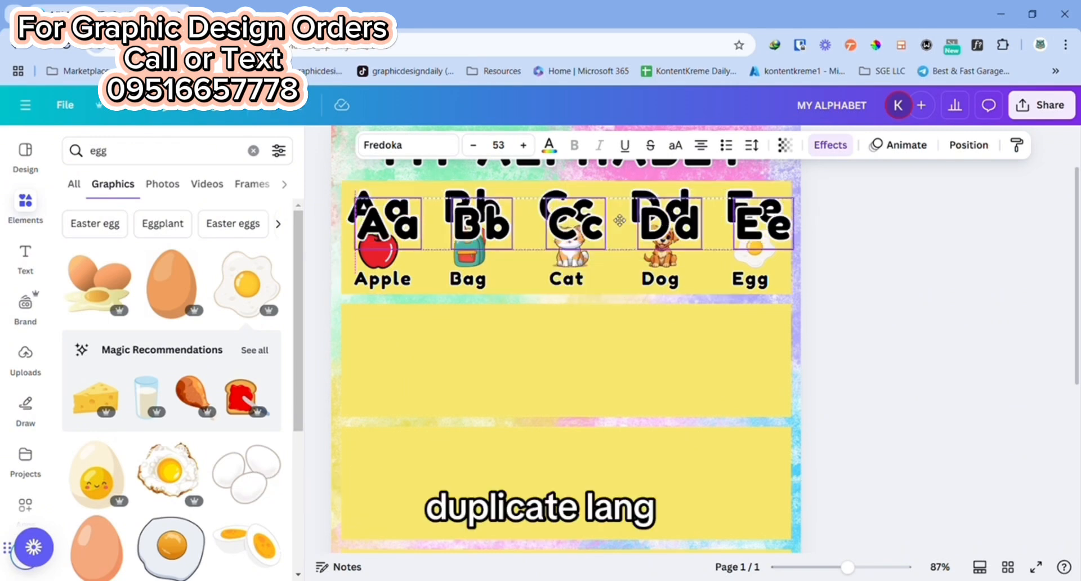
pyautogui.moveTo(612, 194); pyautogui.dragTo(612, 312)
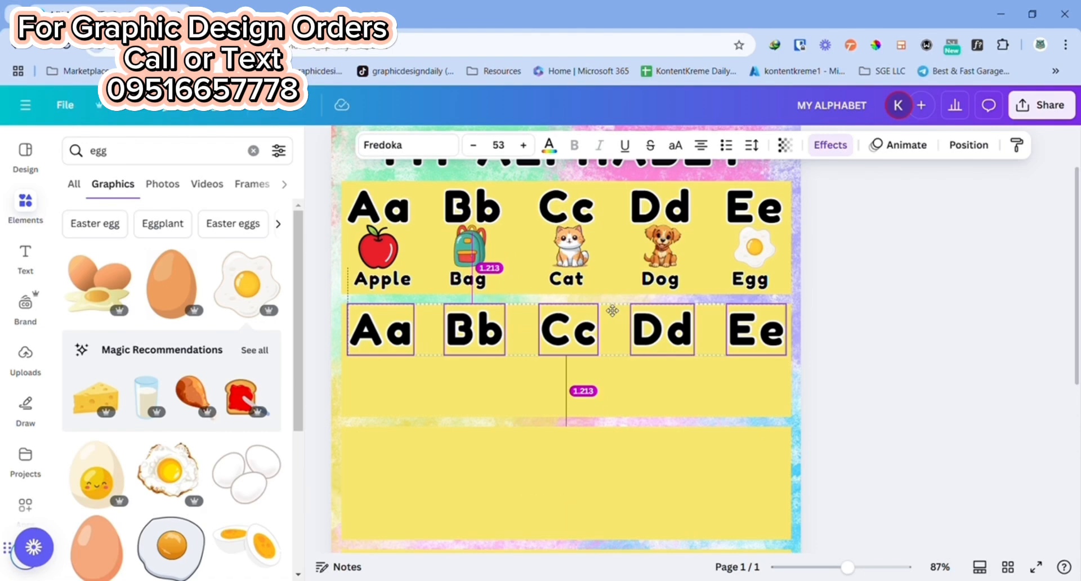
pyautogui.moveTo(612, 311); pyautogui.dragTo(612, 311)
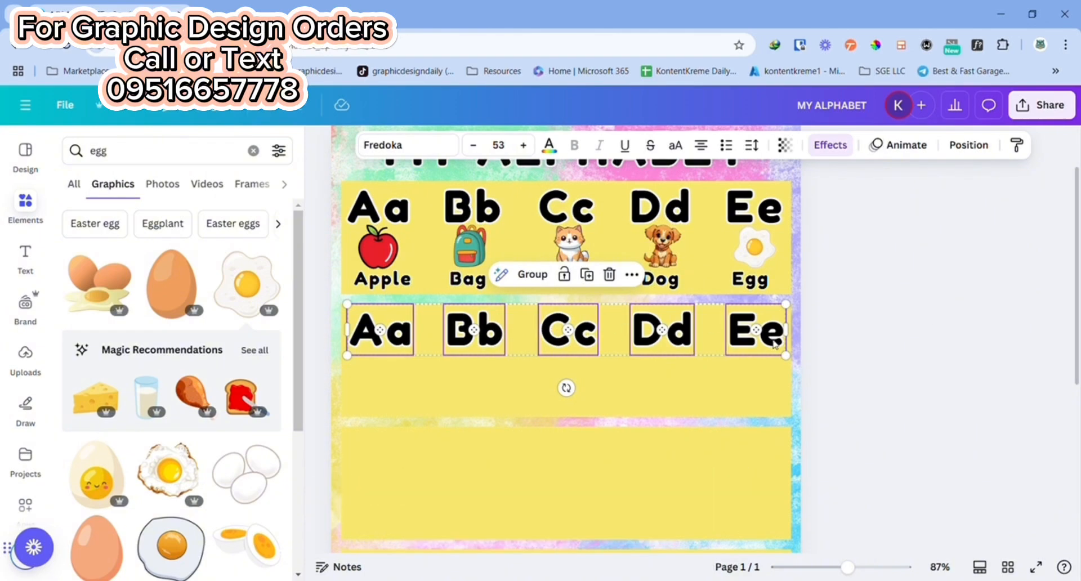
pyautogui.click(1004, 347)
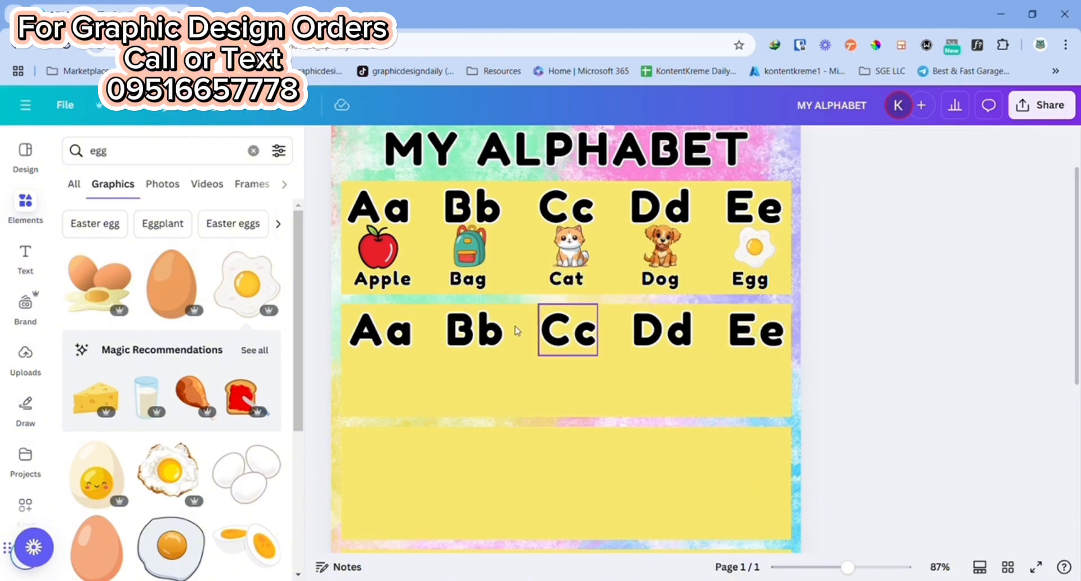
# Step: Move the second row's letter pairs closer together and add a duplicate "Ee" at the row's right end as a sixth pair
pyautogui.moveTo(475, 333); pyautogui.dragTo(452, 338)
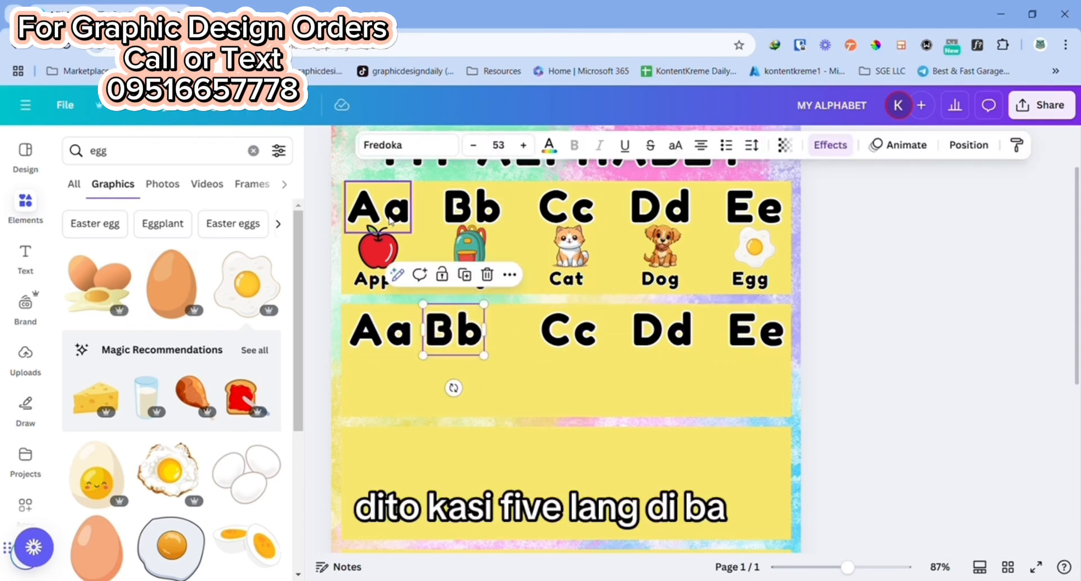
pyautogui.moveTo(577, 331); pyautogui.dragTo(533, 333)
pyautogui.moveTo(669, 333); pyautogui.dragTo(606, 332)
pyautogui.moveTo(762, 328)
pyautogui.mouseDown()
pyautogui.moveTo(687, 329)
pyautogui.moveTo(687, 341)
pyautogui.moveTo(752, 332)
pyautogui.mouseUp()
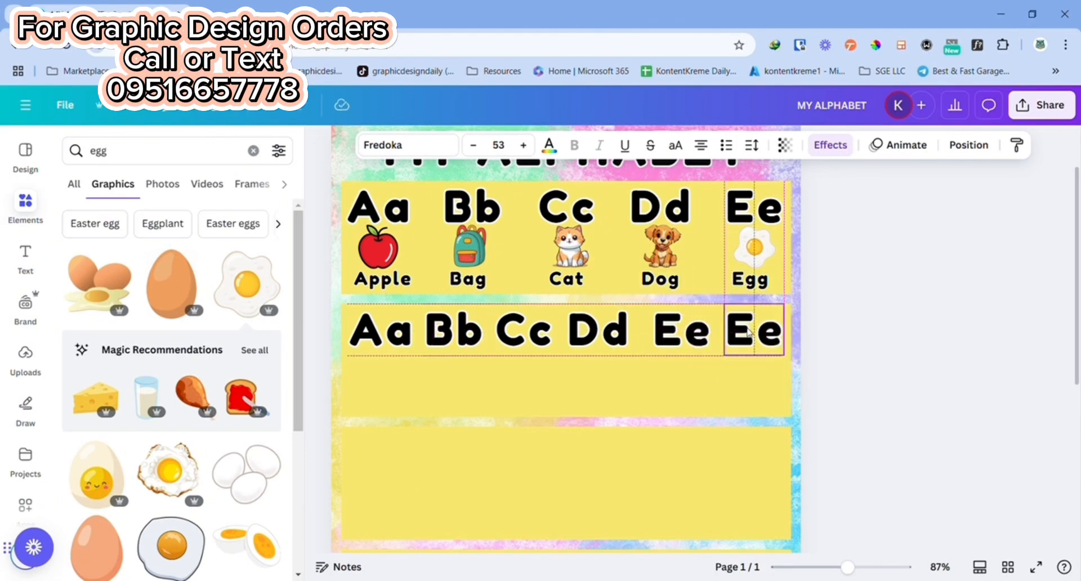
# Step: Change the sixth letter pair in the second row to "Kk"
pyautogui.doubleClick(752, 332)
pyautogui.write('Kk')
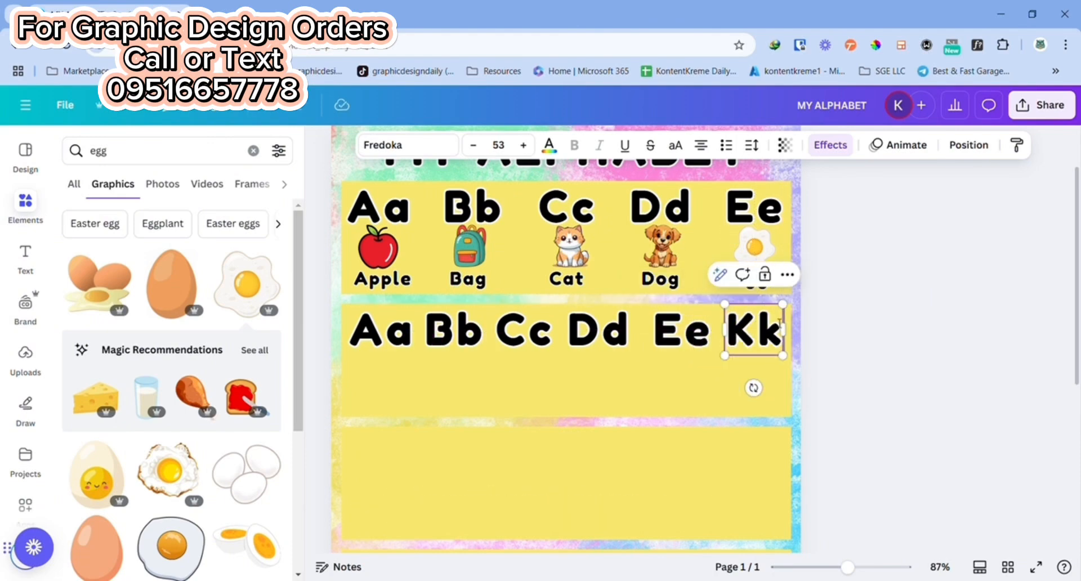
pyautogui.click(887, 357)
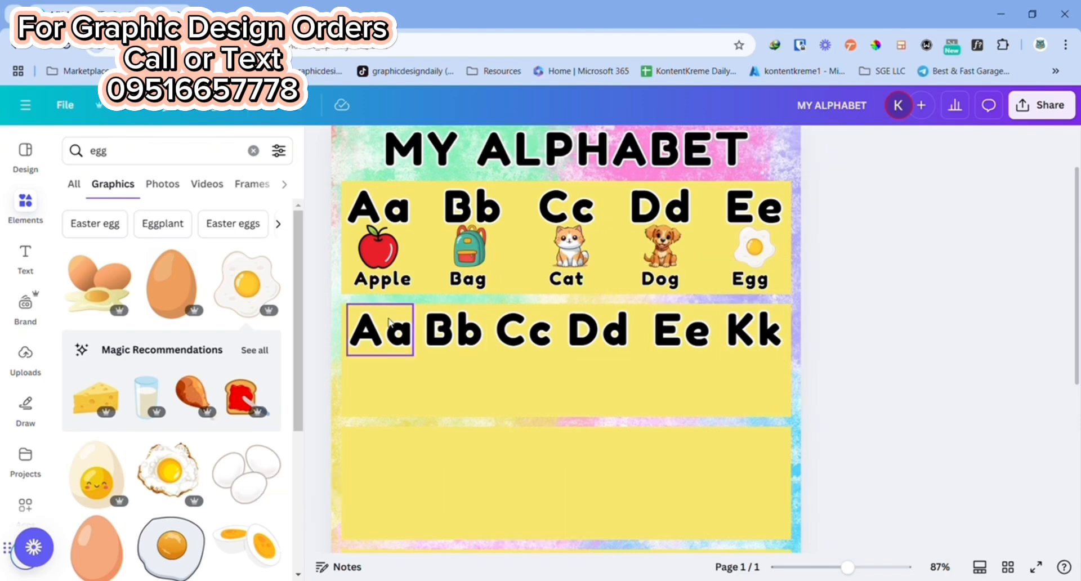
# Step: Select the six letter pairs "Aa" to "Kk" in the second row and space them evenly with Tidy up
pyautogui.click(388, 321)
pyautogui.keyDown('shift'); pyautogui.click(453, 329); pyautogui.keyUp('shift')
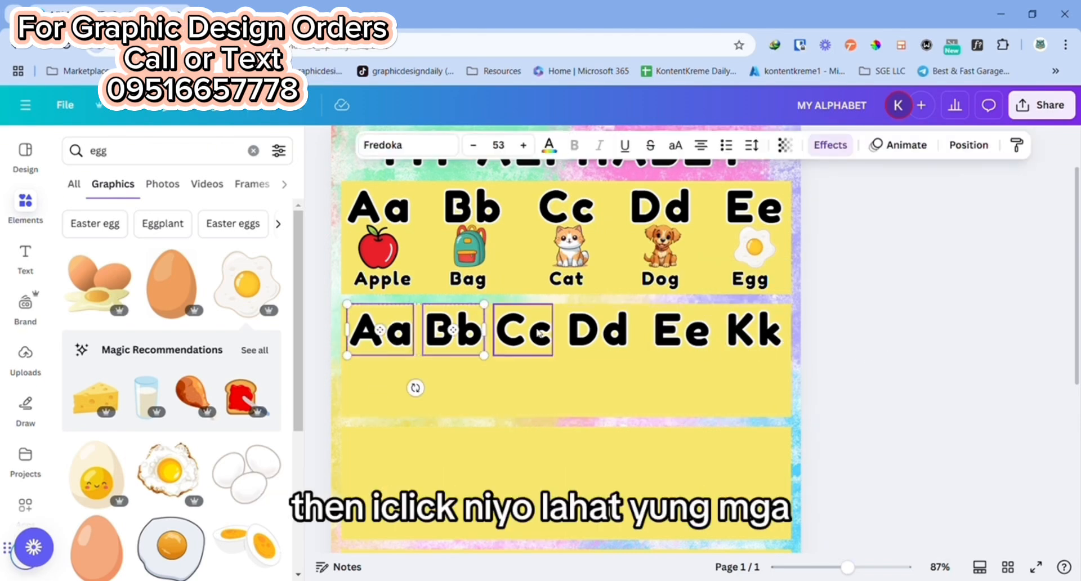
pyautogui.keyDown('shift'); pyautogui.click(700, 340); pyautogui.keyUp('shift')
pyautogui.keyDown('shift'); pyautogui.click(770, 336); pyautogui.keyUp('shift')
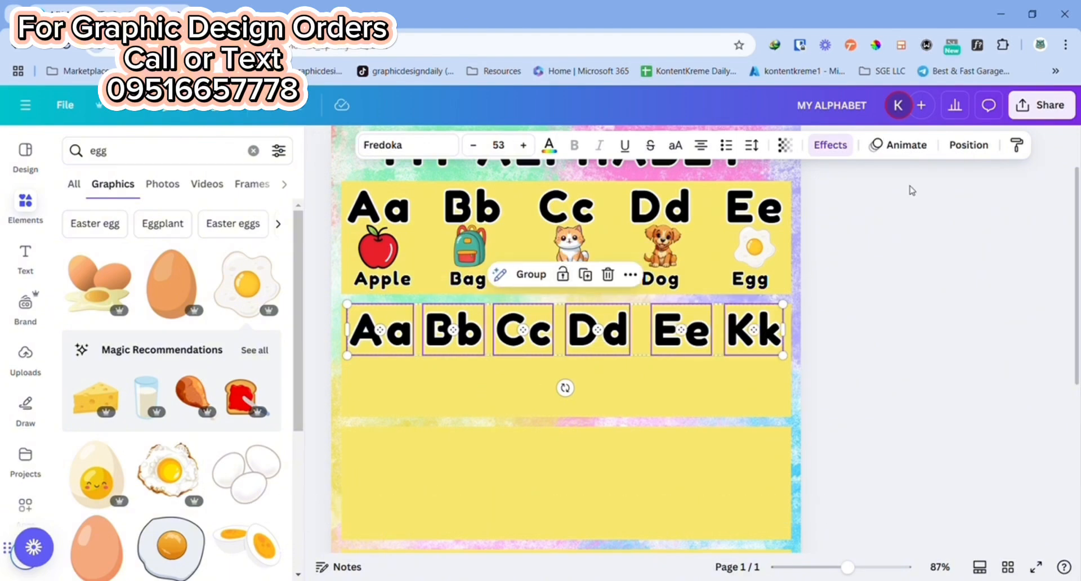
pyautogui.click(968, 145)
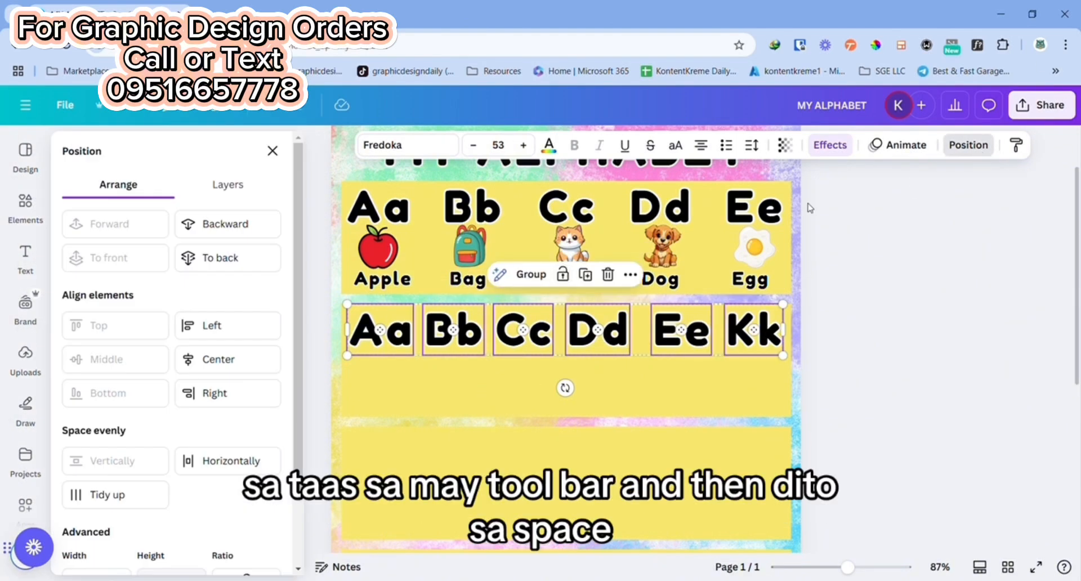
pyautogui.click(134, 500)
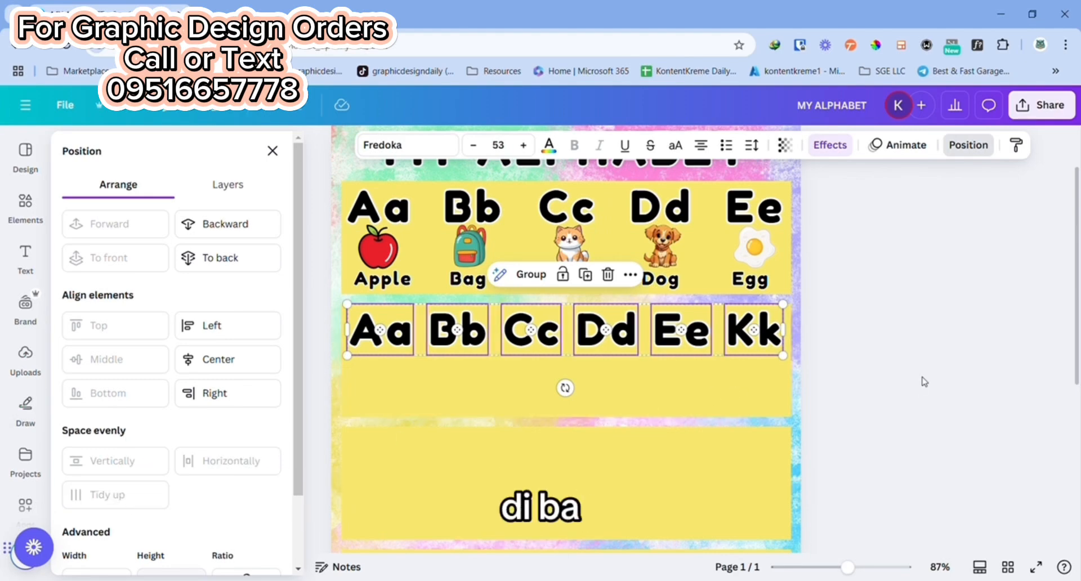
pyautogui.click(883, 339)
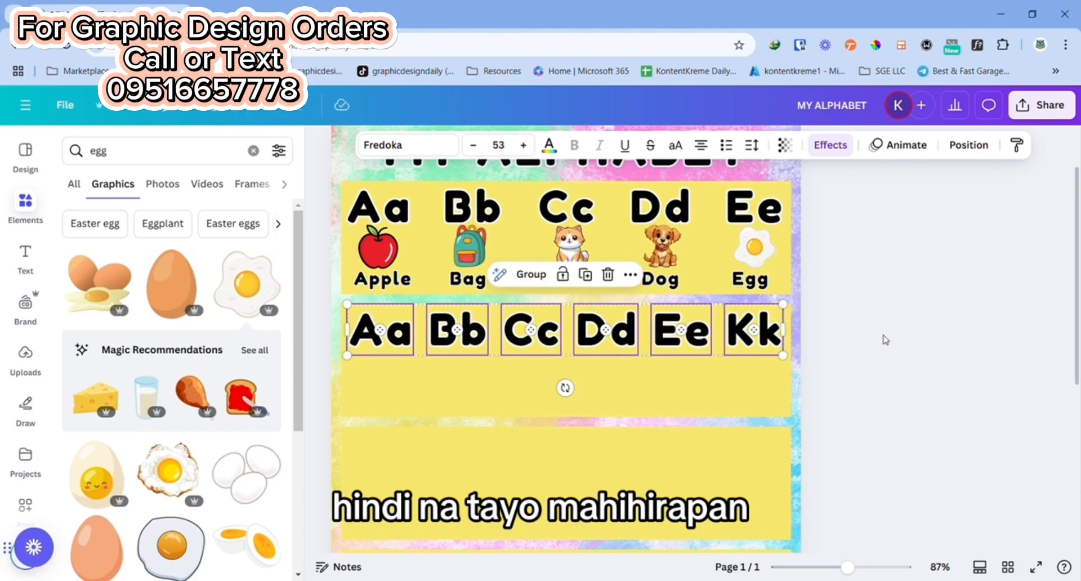
# Step: Replace the second row's first five letter pairs with "Ff", "Gg", "Hh", "Ii" and "Jj"
pyautogui.doubleClick(377, 347)
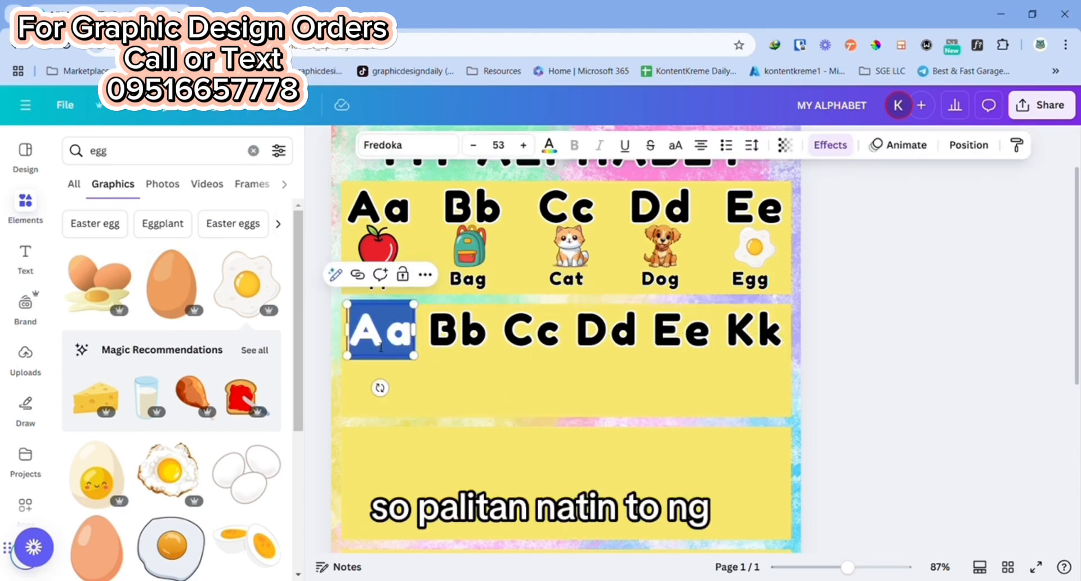
pyautogui.write('Ff')
pyautogui.doubleClick(471, 339)
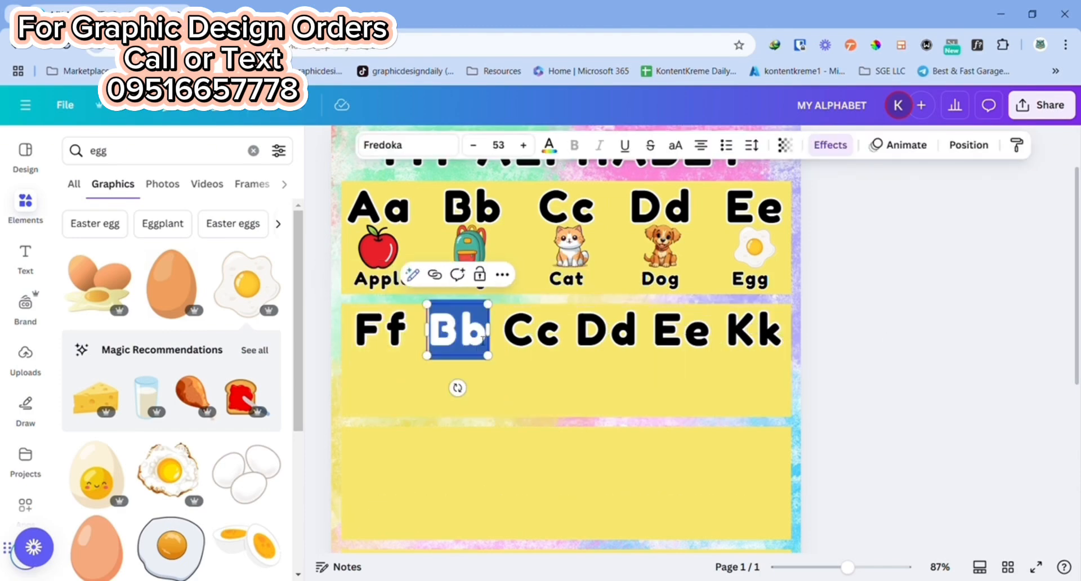
pyautogui.write('Gg')
pyautogui.doubleClick(530, 336)
pyautogui.write('Hh')
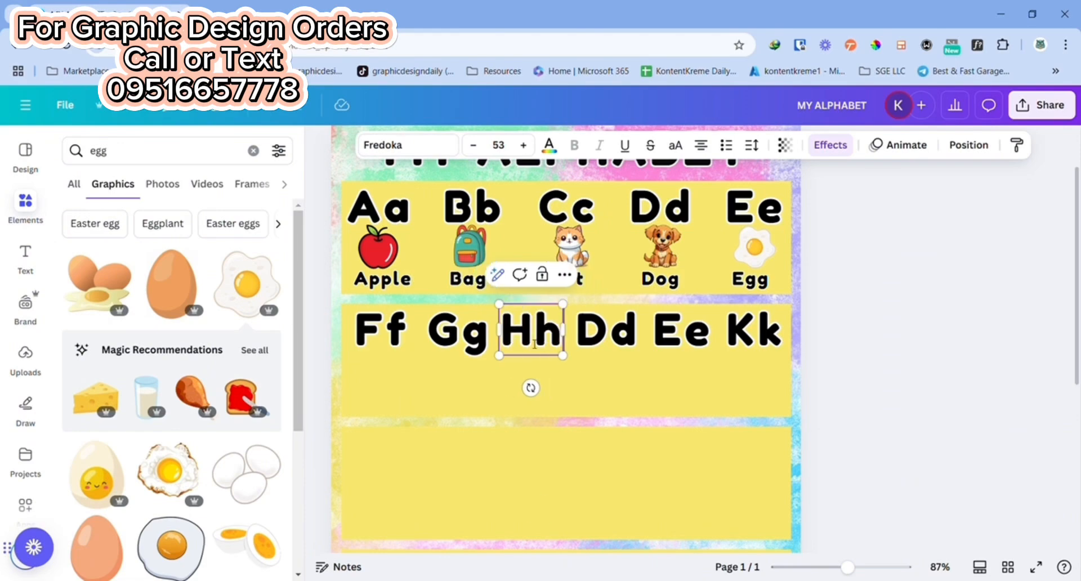
pyautogui.doubleClick(619, 331)
pyautogui.write('Ii')
pyautogui.doubleClick(683, 332)
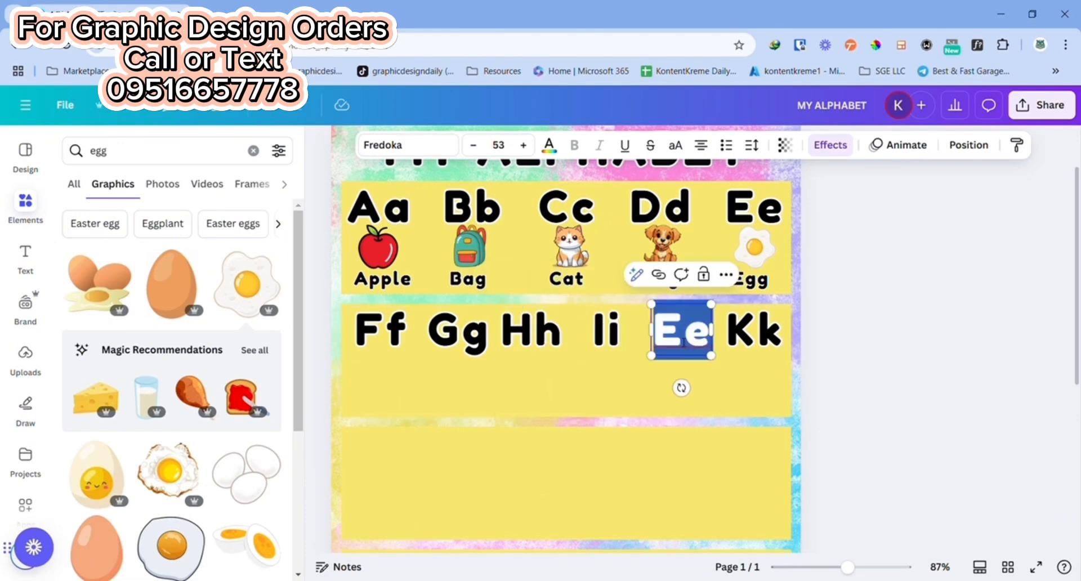
pyautogui.write('Jj')
pyautogui.click(929, 365)
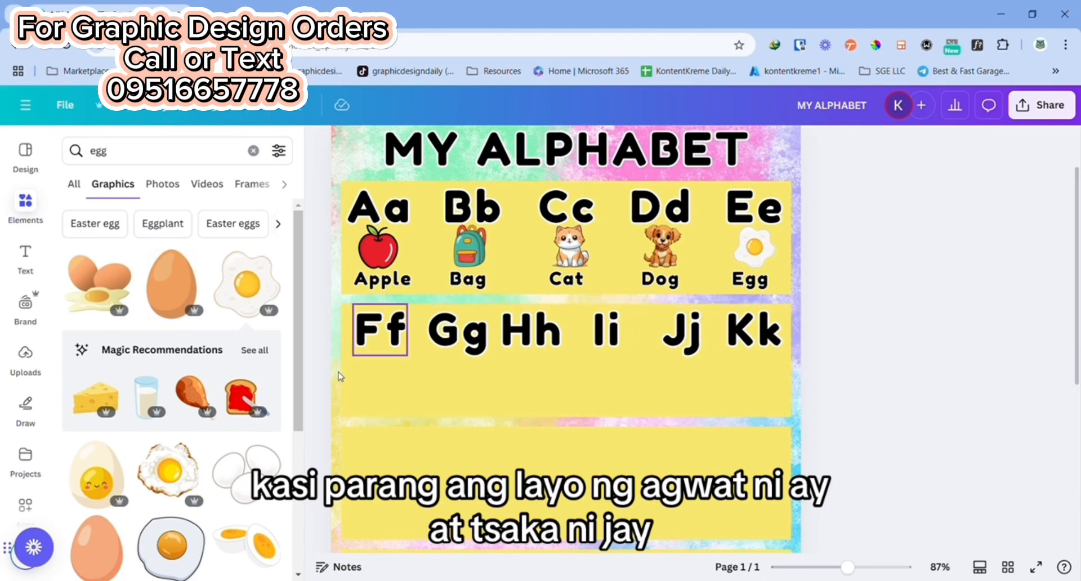
# Step: Select all six letter pairs from "Ff" to "Kk" and even out their spacing again with Tidy up
pyautogui.click(396, 321)
pyautogui.keyDown('shift'); pyautogui.click(457, 329); pyautogui.keyUp('shift')
pyautogui.keyDown('shift'); pyautogui.click(531, 329); pyautogui.keyUp('shift')
pyautogui.keyDown('shift'); pyautogui.click(606, 329); pyautogui.keyUp('shift')
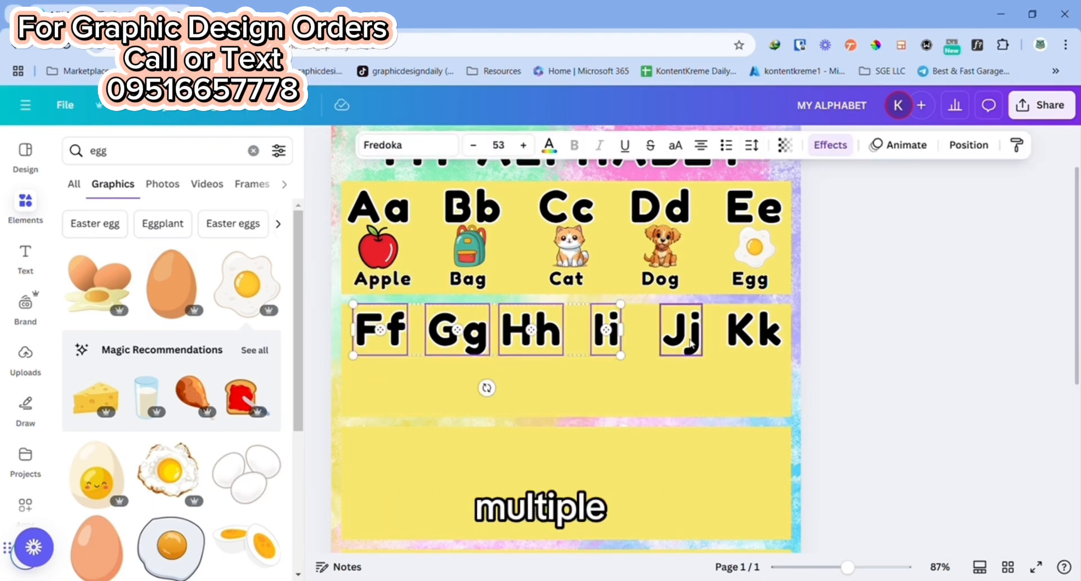
pyautogui.keyDown('shift'); pyautogui.click(688, 335); pyautogui.keyUp('shift')
pyautogui.keyDown('shift'); pyautogui.click(753, 332); pyautogui.keyUp('shift')
pyautogui.click(966, 151)
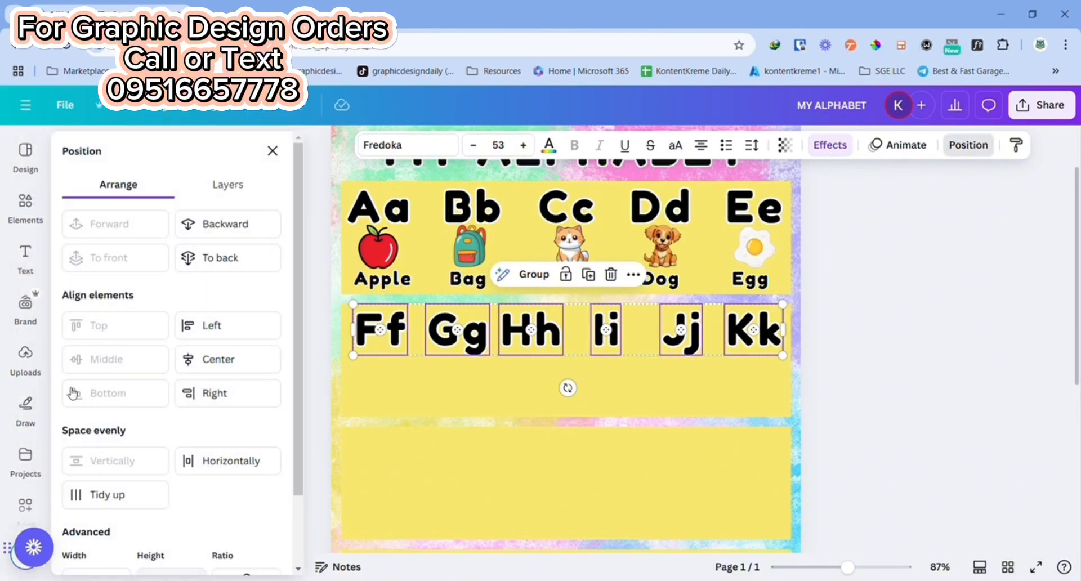
pyautogui.click(97, 494)
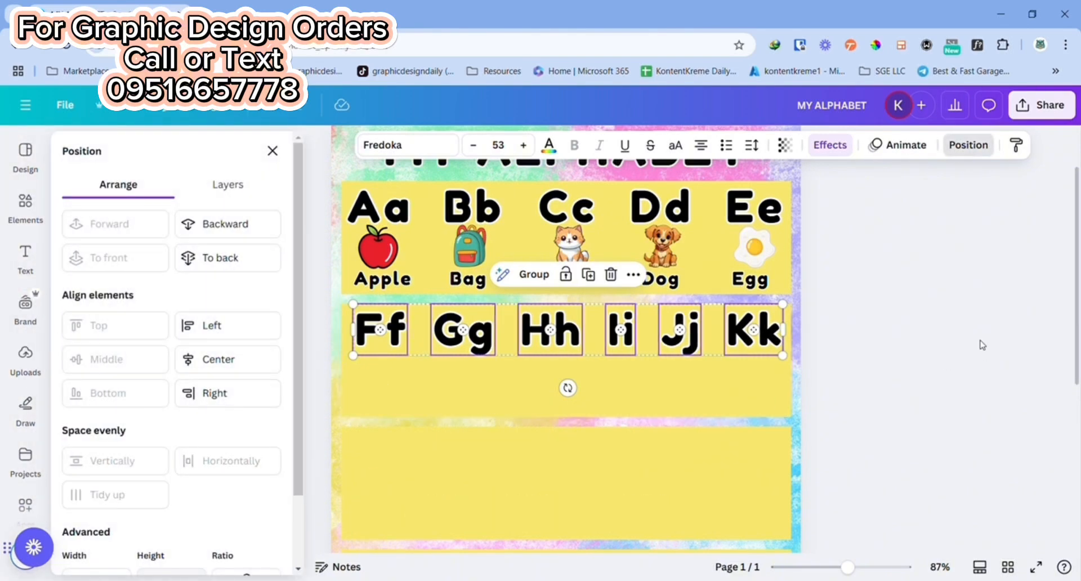
pyautogui.click(983, 345)
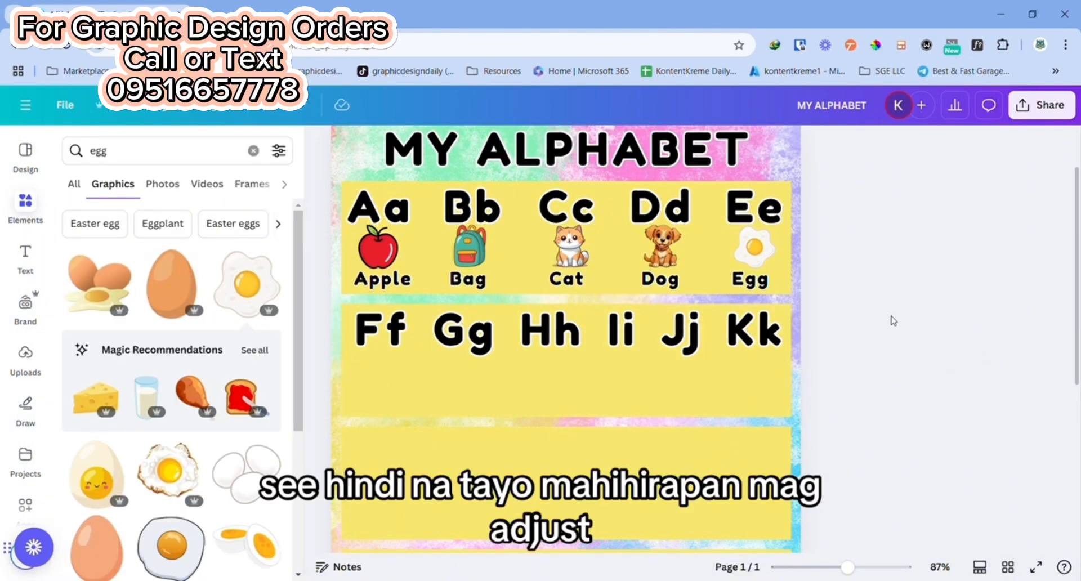
# Step: Search the graphics for "frog", insert the smiling green sitting frog and place it at small size below "Ff"
pyautogui.click(134, 153)
pyautogui.write('Frog')
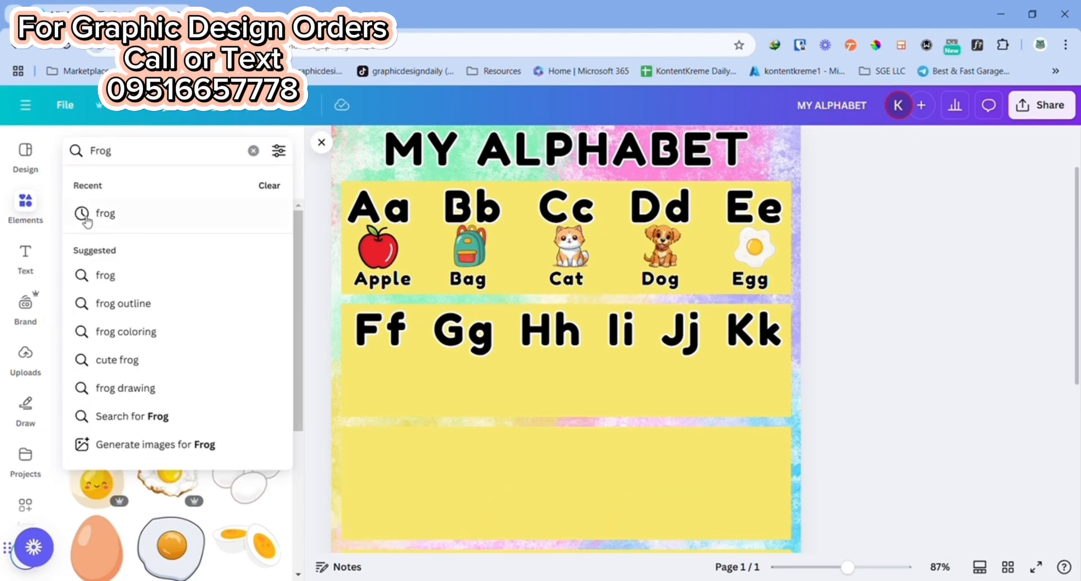
pyautogui.click(86, 219)
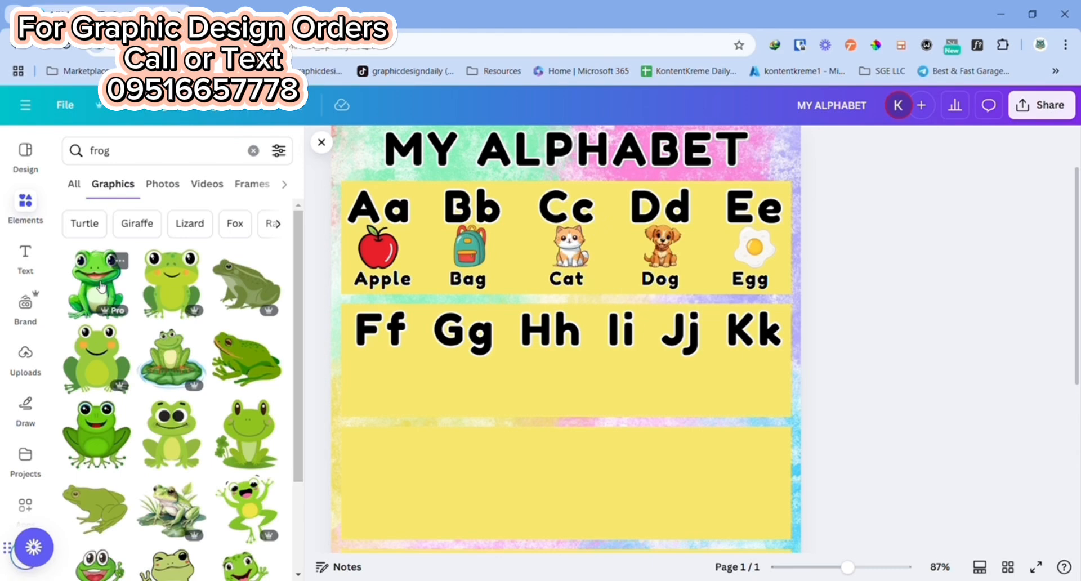
pyautogui.click(100, 287)
pyautogui.moveTo(608, 432); pyautogui.dragTo(573, 358)
pyautogui.moveTo(344, 158); pyautogui.dragTo(552, 419)
pyautogui.moveTo(606, 492); pyautogui.dragTo(374, 413)
pyautogui.moveTo(490, 506); pyautogui.dragTo(389, 373)
# Step: Duplicate the "Apple" label, place the copy beneath the frog and change it to "Frog"
pyautogui.click(383, 288)
pyautogui.hotkey('ctrl', 'd')
pyautogui.moveTo(385, 288); pyautogui.dragTo(403, 418)
pyautogui.write('Froh')
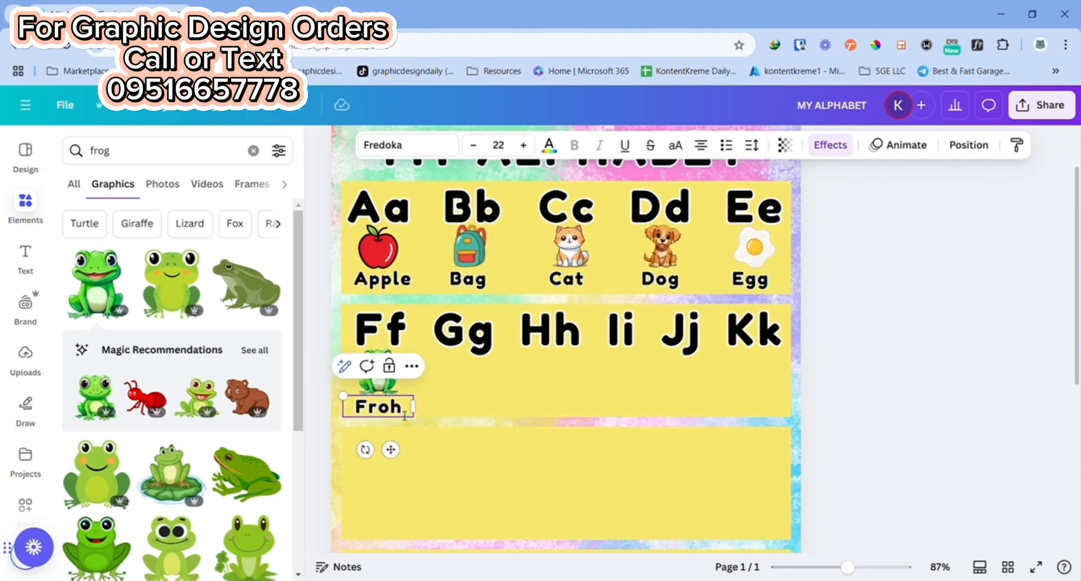
pyautogui.press('BackSpace')
pyautogui.write('g')
pyautogui.click(945, 360)
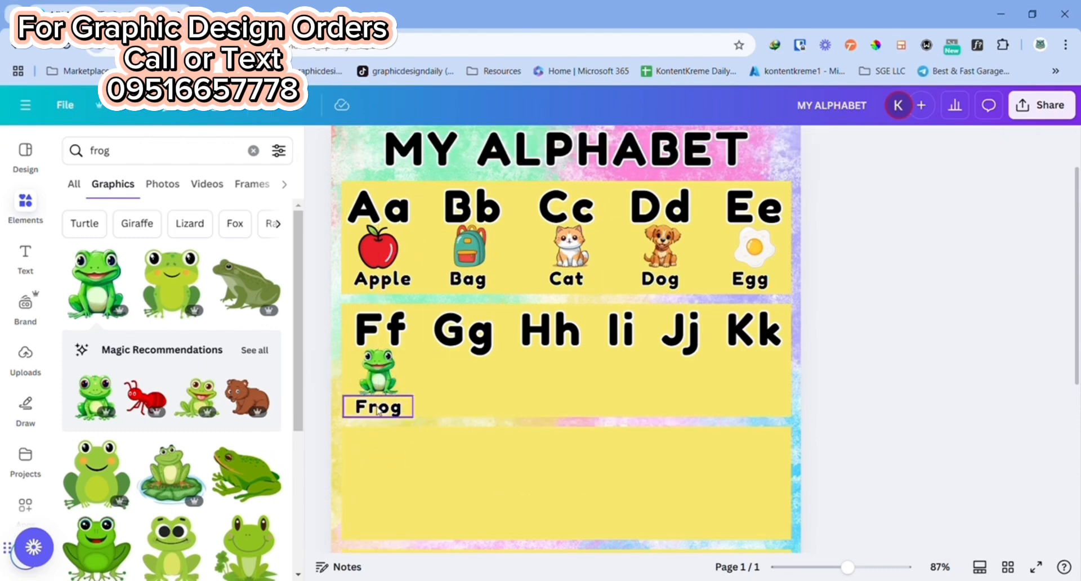
# Step: Adjust the position of the "Frog" label so it lines up beneath the frog picture
pyautogui.click(380, 378)
pyautogui.moveTo(398, 395); pyautogui.dragTo(380, 411)
pyautogui.click(444, 394)
pyautogui.click(819, 398)
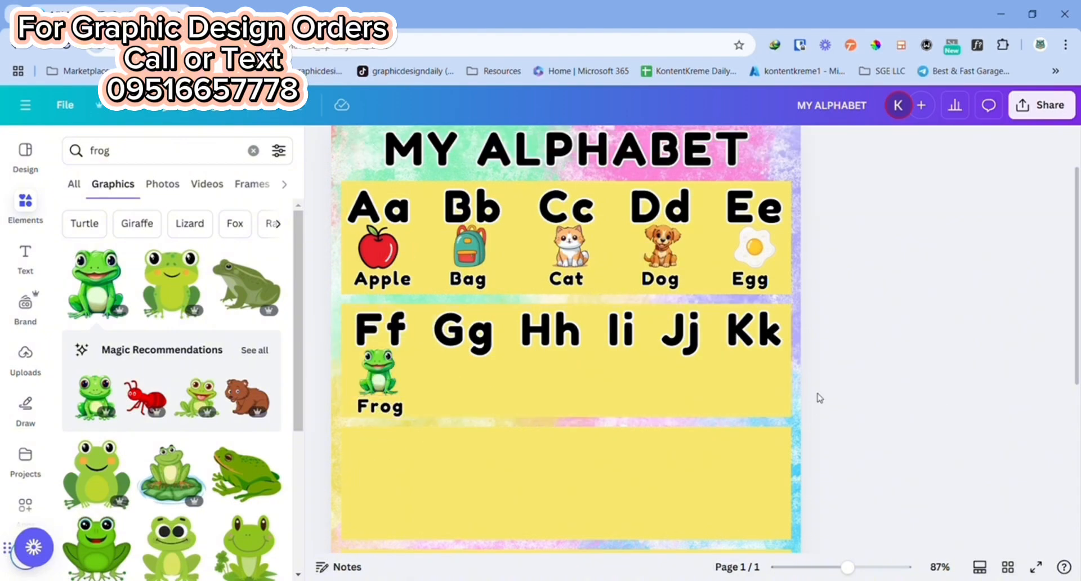
# Step: Search the graphics for "Grapes", insert the dark purple grapes with green leaves and place them at small size below "Gg"
pyautogui.click(128, 152)
pyautogui.write('Gr')
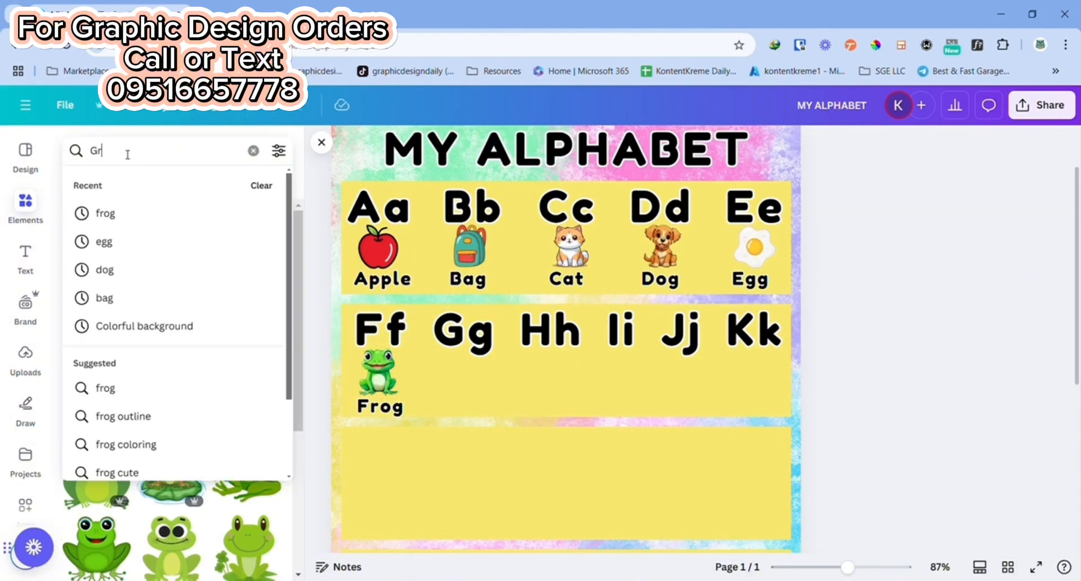
pyautogui.write('apes')
pyautogui.press('Return')
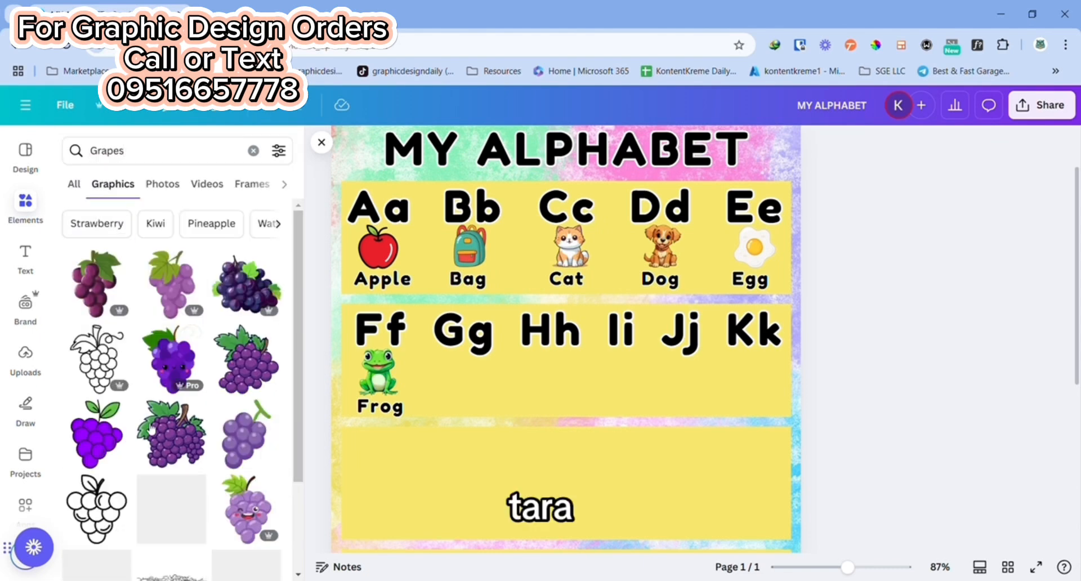
pyautogui.click(254, 290)
pyautogui.moveTo(530, 442); pyautogui.dragTo(492, 377)
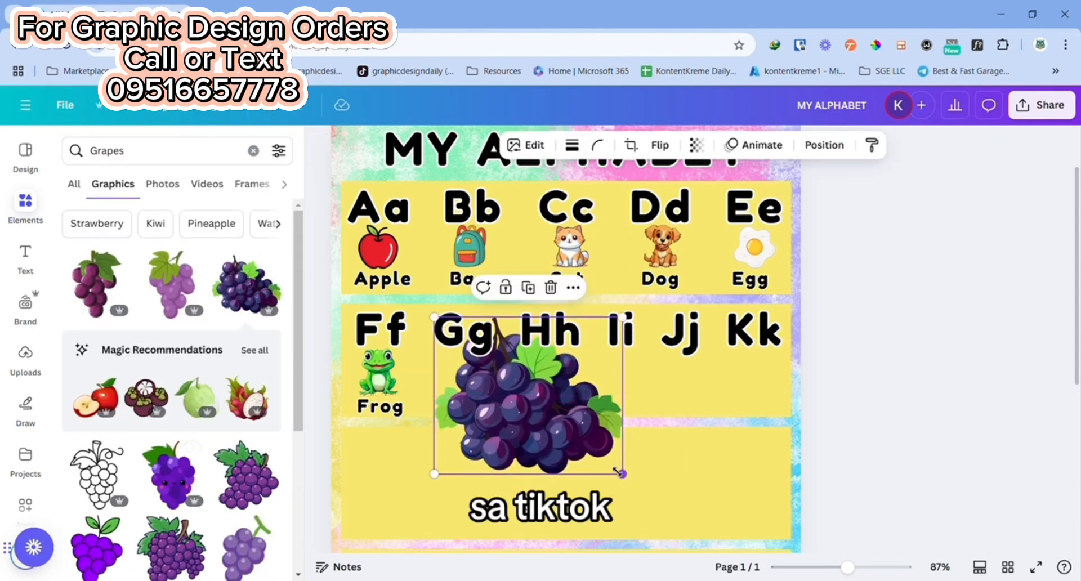
pyautogui.moveTo(618, 472); pyautogui.dragTo(468, 373)
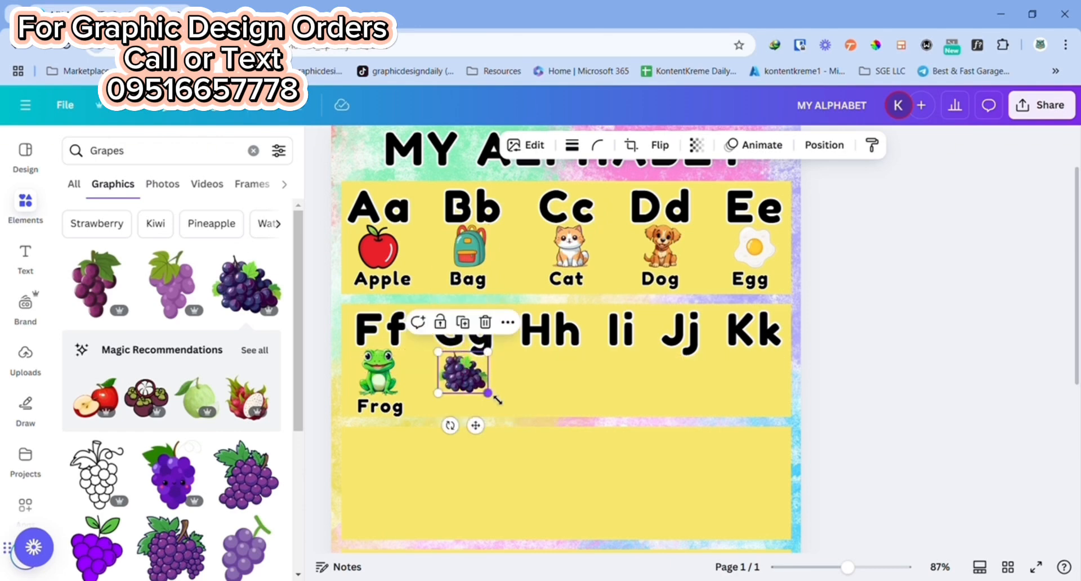
# Step: Duplicate the "Frog" label, place the copy beneath the grapes, change it to "Grapes" and widen its box to fit one line
pyautogui.click(392, 406)
pyautogui.moveTo(393, 406); pyautogui.dragTo(473, 409)
pyautogui.doubleClick(470, 405)
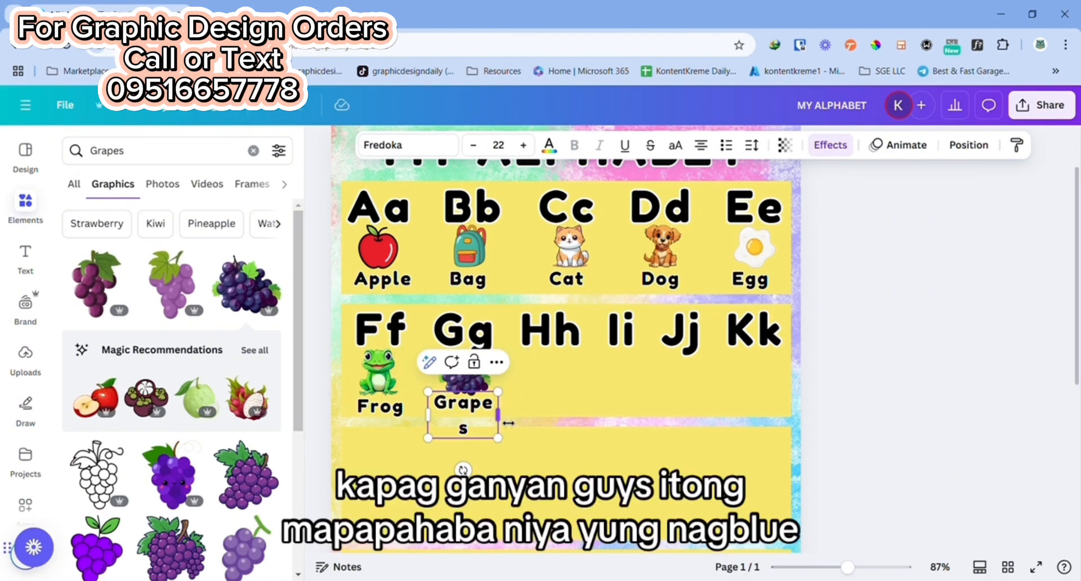
pyautogui.moveTo(511, 426); pyautogui.dragTo(512, 424)
pyautogui.click(656, 404)
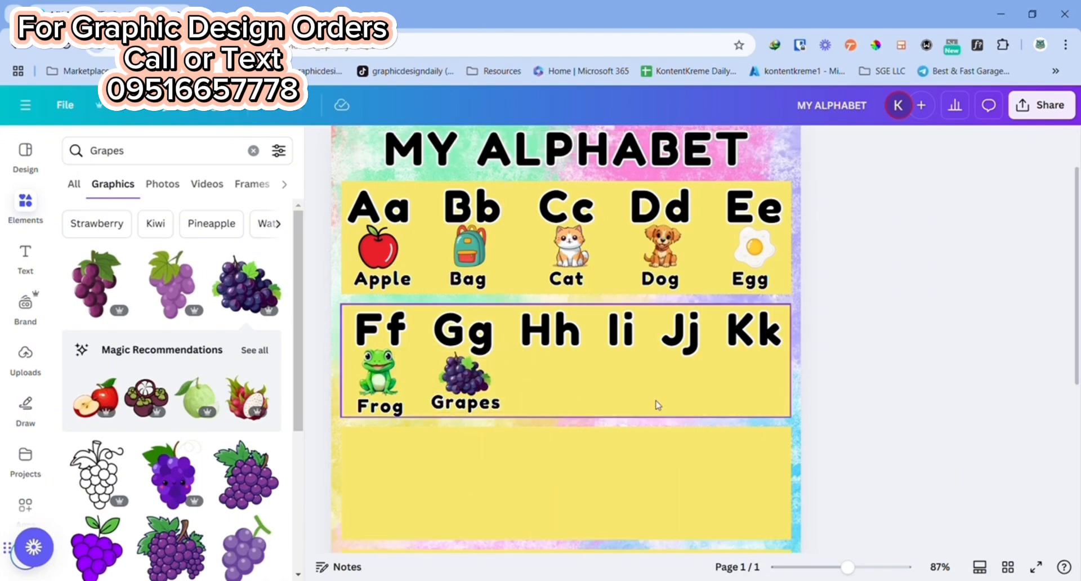
# Step: Make the frog picture slightly smaller and raise the "Frog" label level with the "Grapes" label
pyautogui.click(383, 380)
pyautogui.moveTo(398, 396)
pyautogui.mouseDown()
pyautogui.moveTo(411, 405)
pyautogui.moveTo(384, 379)
pyautogui.moveTo(385, 407)
pyautogui.mouseUp()
pyautogui.click(417, 377)
pyautogui.click(383, 376)
pyautogui.click(386, 397)
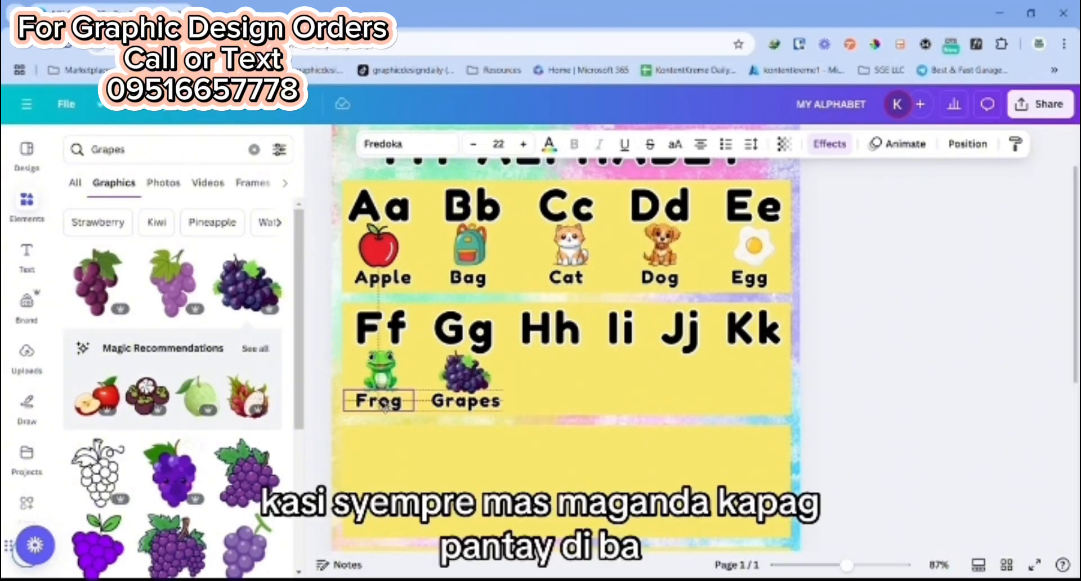
pyautogui.click(1002, 392)
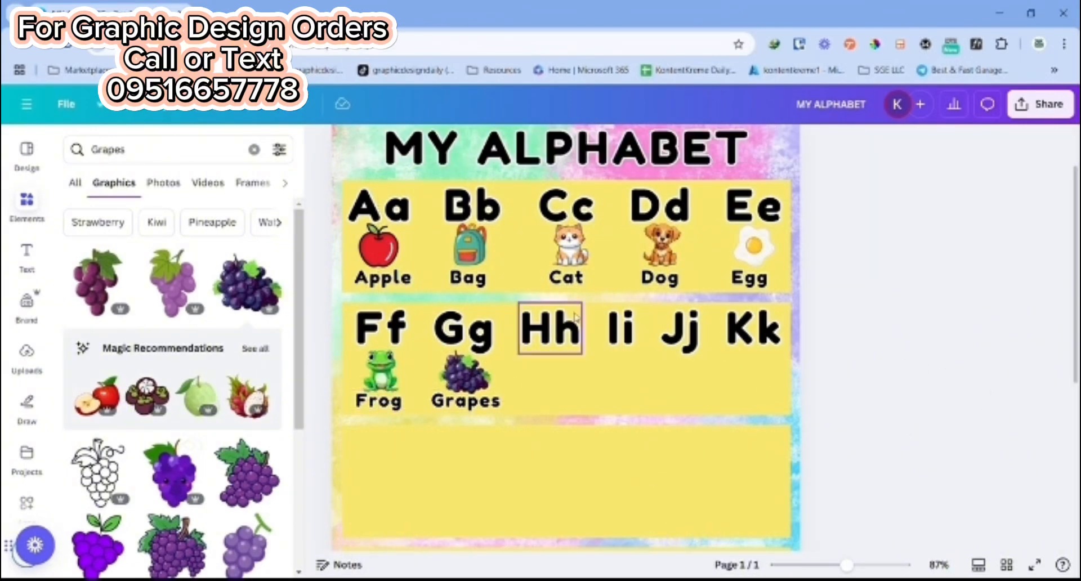
# Step: Search the graphics for "Jam", insert the red strawberry jam jar and place it at small size below "Jj"
pyautogui.click(161, 148)
pyautogui.doubleClick(161, 149)
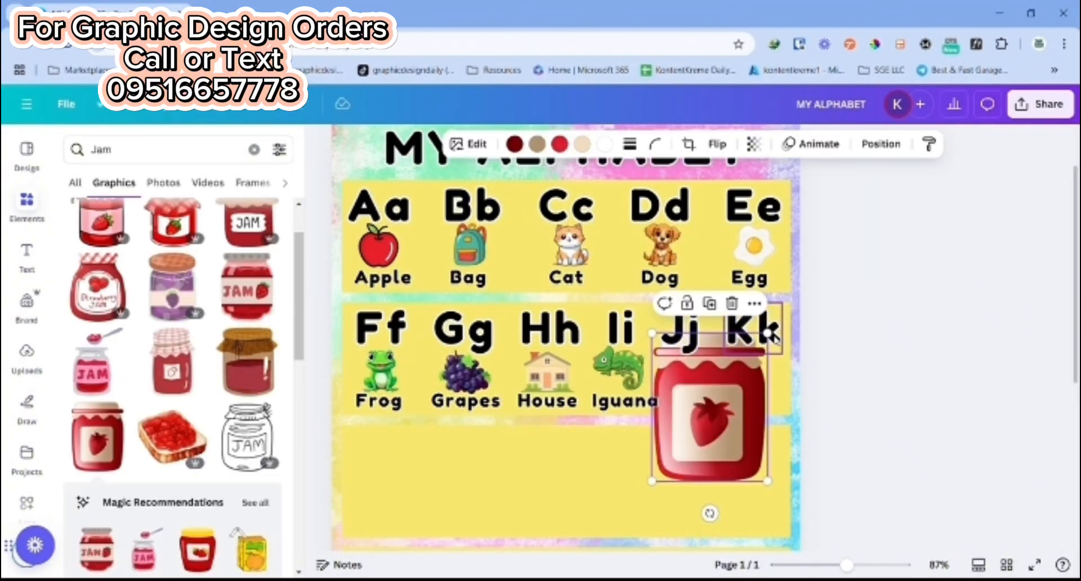
pyautogui.moveTo(769, 334); pyautogui.dragTo(716, 401)
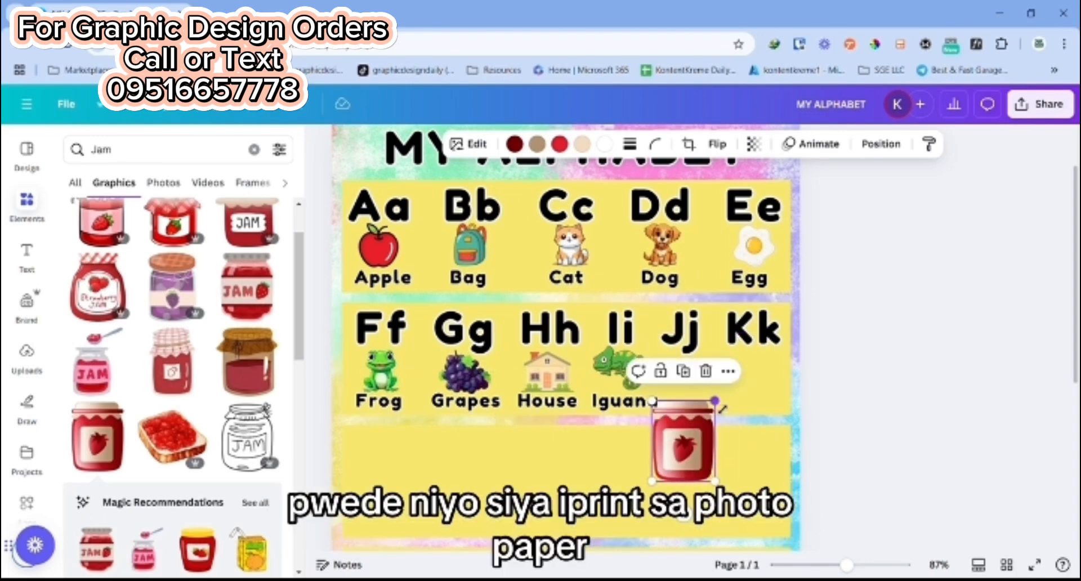
pyautogui.moveTo(698, 452); pyautogui.dragTo(686, 374)
pyautogui.click(816, 403)
# Step: Duplicate the "Iguana" label, place the copy beneath the jam jar and change it to "Jam"
pyautogui.moveTo(648, 409); pyautogui.dragTo(722, 410)
pyautogui.doubleClick(664, 399)
pyautogui.write('Jam')
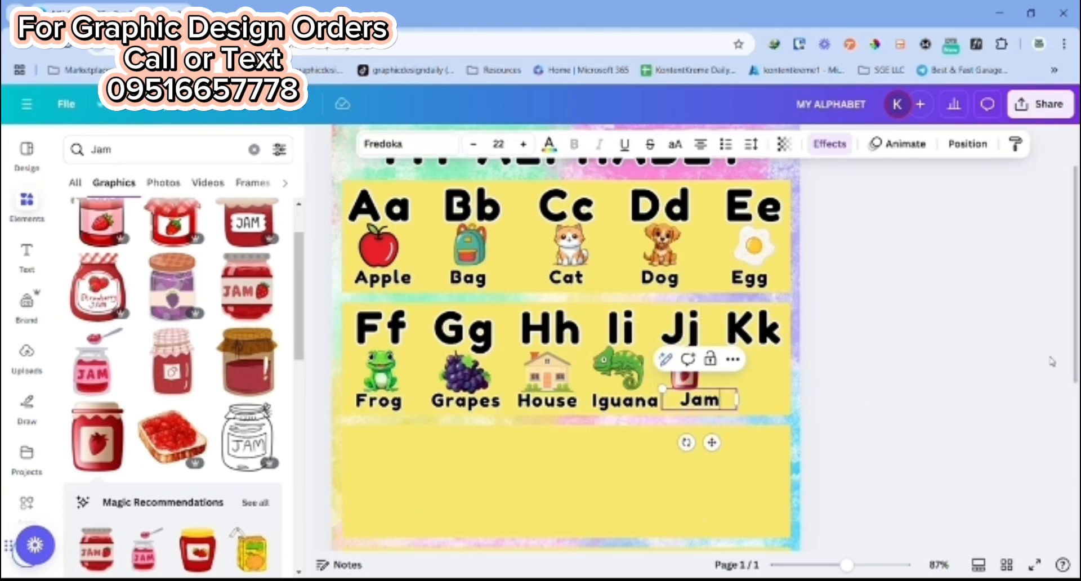
pyautogui.click(981, 363)
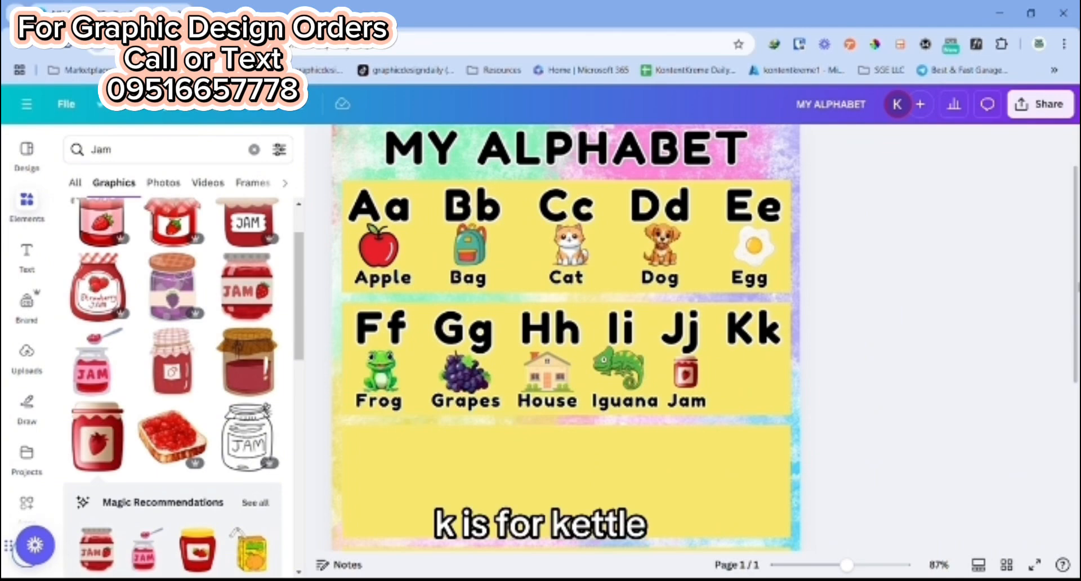
# Step: Search the graphics for "kettle", insert the teal steaming kettle and place it at small size below "Kk"
pyautogui.doubleClick(124, 152)
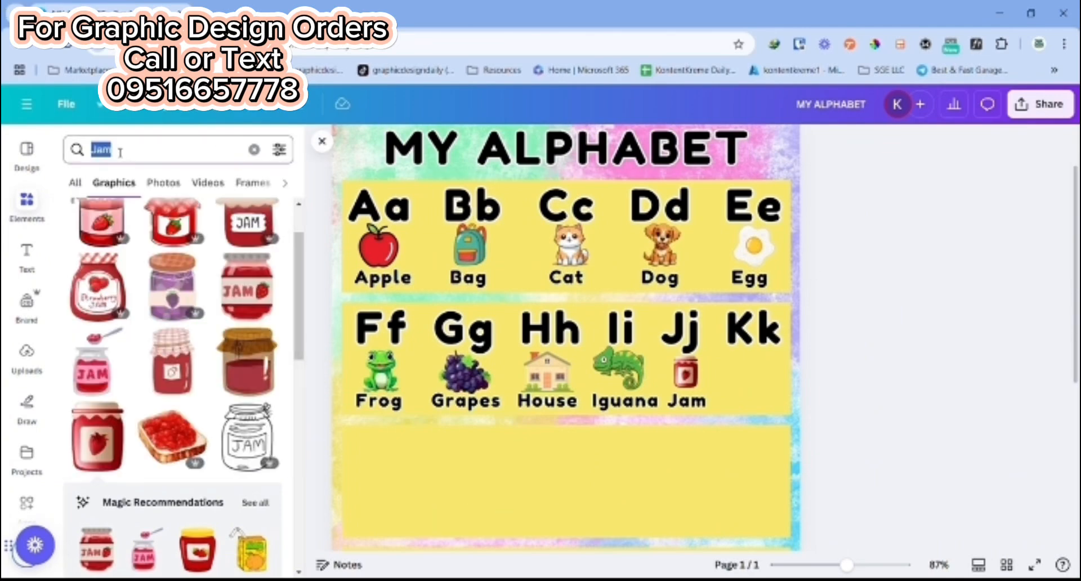
pyautogui.write('Kettle')
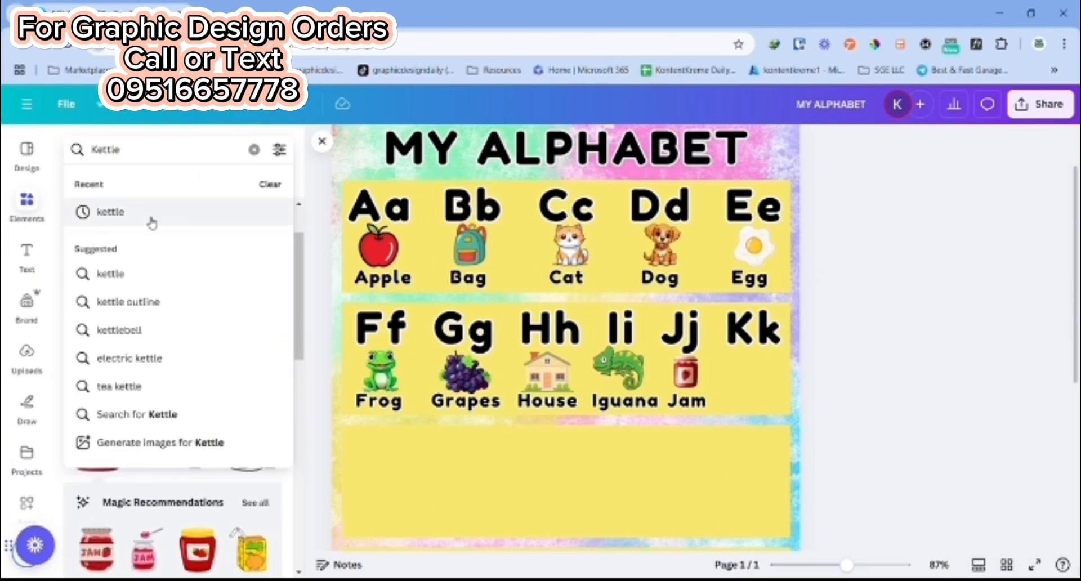
pyautogui.click(112, 212)
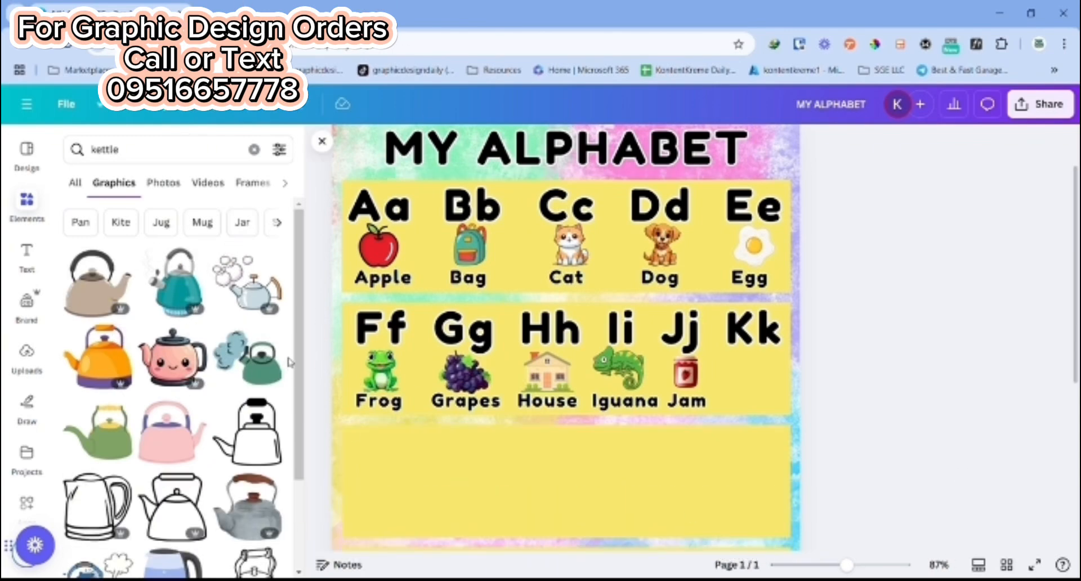
pyautogui.click(176, 282)
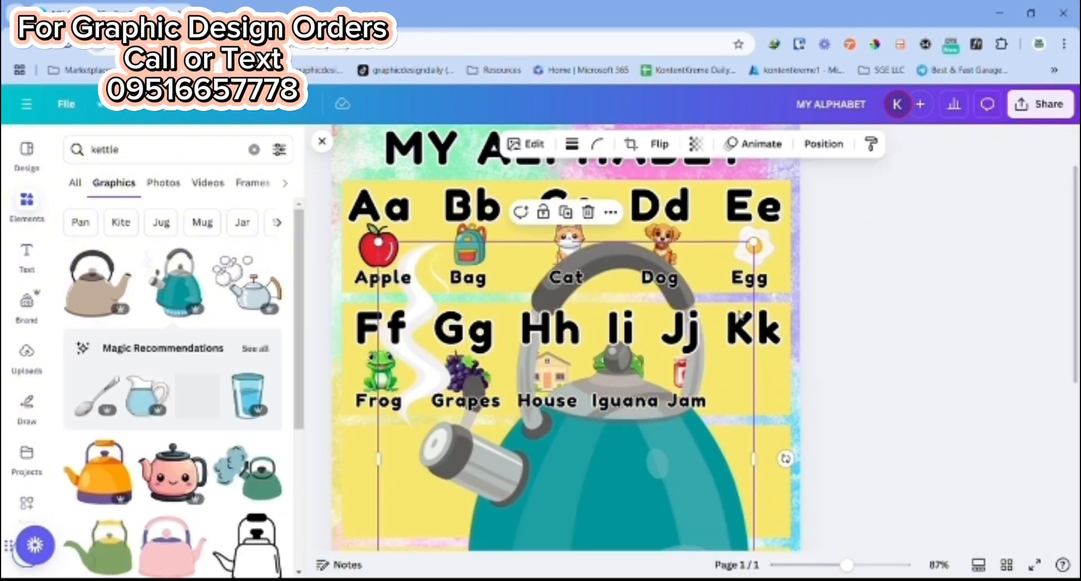
pyautogui.moveTo(762, 248); pyautogui.dragTo(510, 478)
pyautogui.moveTo(458, 522); pyautogui.dragTo(636, 432)
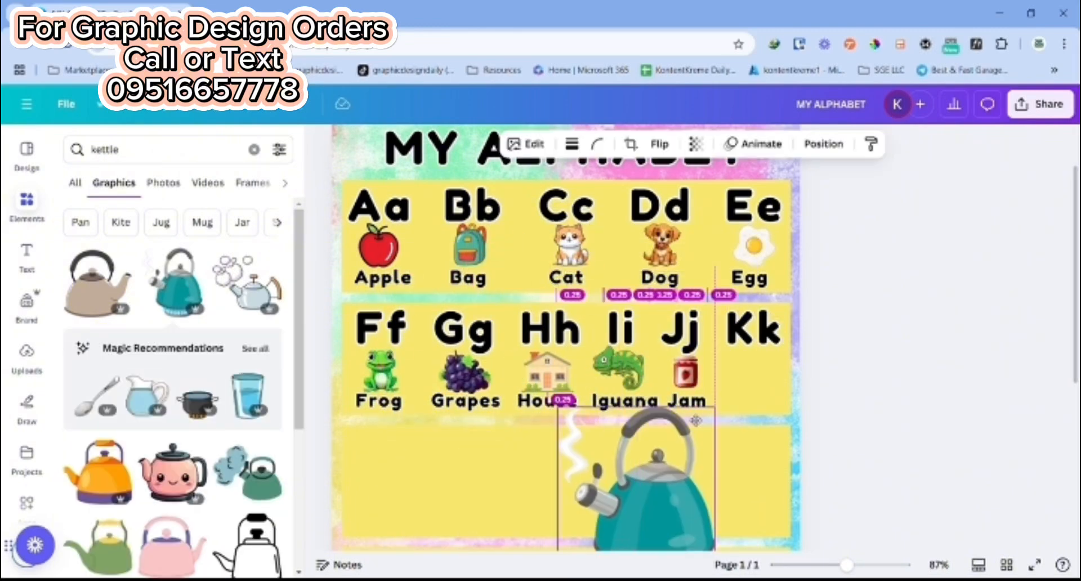
# Step: Duplicate the "Jam" label, place the copy beneath the kettle and change it to "Kettle"
pyautogui.click(697, 402)
pyautogui.hotkey('ctrl', 'd')
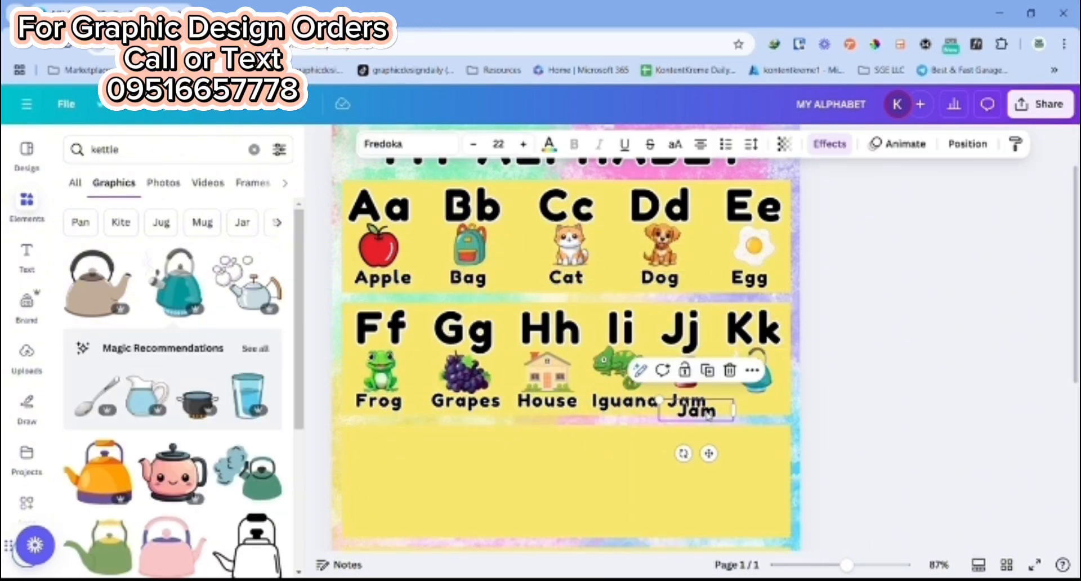
pyautogui.moveTo(708, 413); pyautogui.dragTo(771, 406)
pyautogui.doubleClick(768, 403)
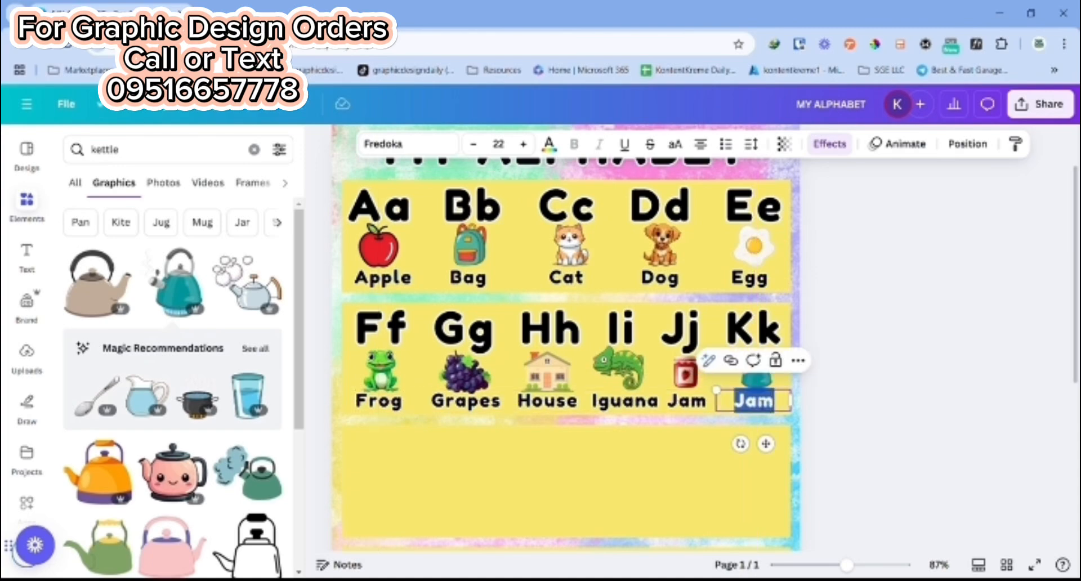
pyautogui.click(998, 352)
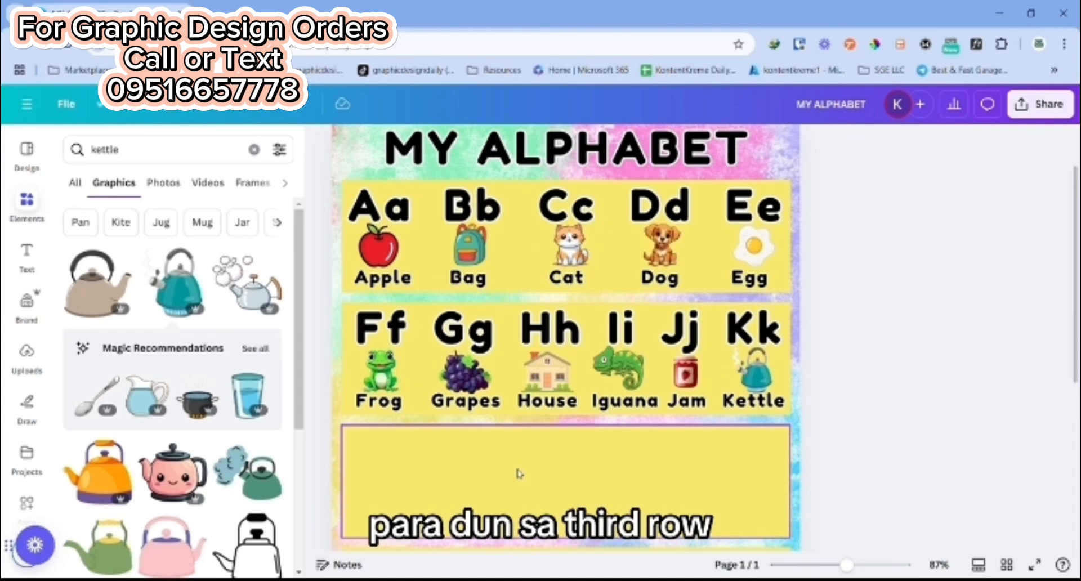
# Step: Select the five letter pairs from "Aa" to "Ee", duplicate them together and place the copies along the top of the third row
pyautogui.click(394, 337)
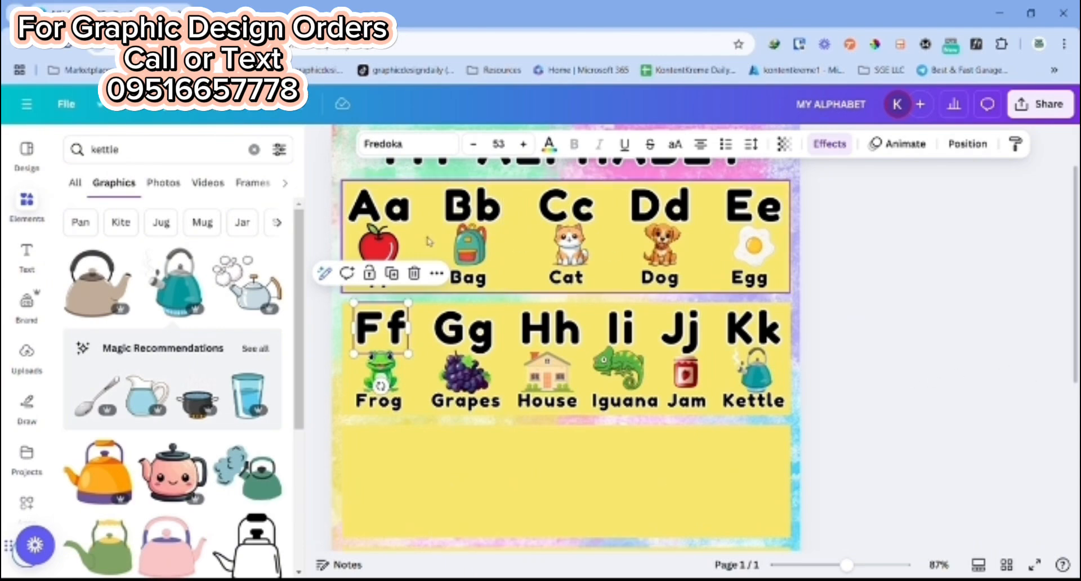
pyautogui.click(383, 207)
pyautogui.keyDown('shift'); pyautogui.click(472, 206); pyautogui.keyUp('shift')
pyautogui.keyDown('shift'); pyautogui.click(565, 207); pyautogui.keyUp('shift')
pyautogui.keyDown('shift'); pyautogui.click(675, 208); pyautogui.keyUp('shift')
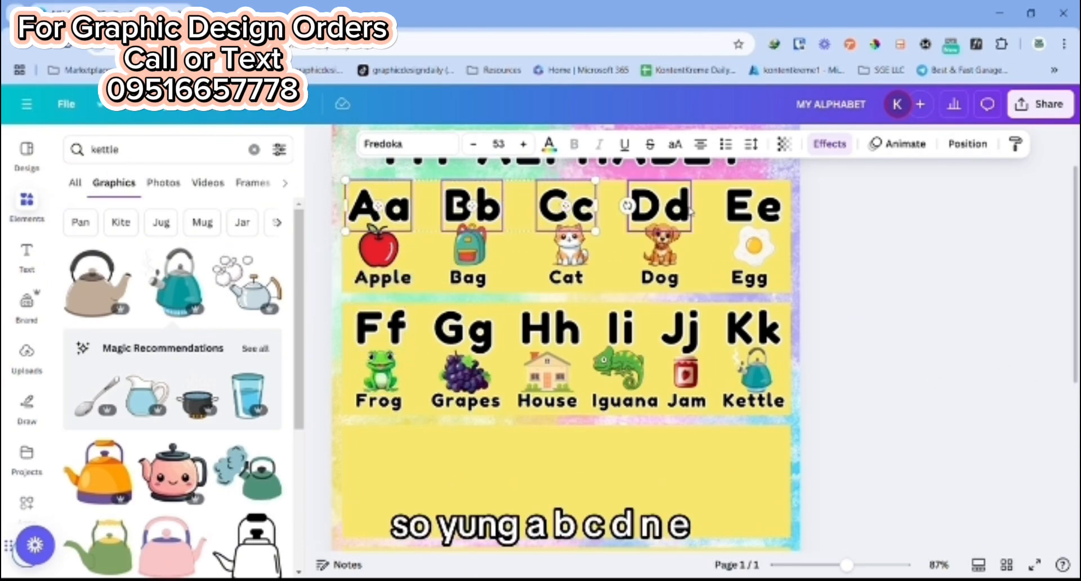
pyautogui.keyDown('shift'); pyautogui.click(738, 211); pyautogui.keyUp('shift')
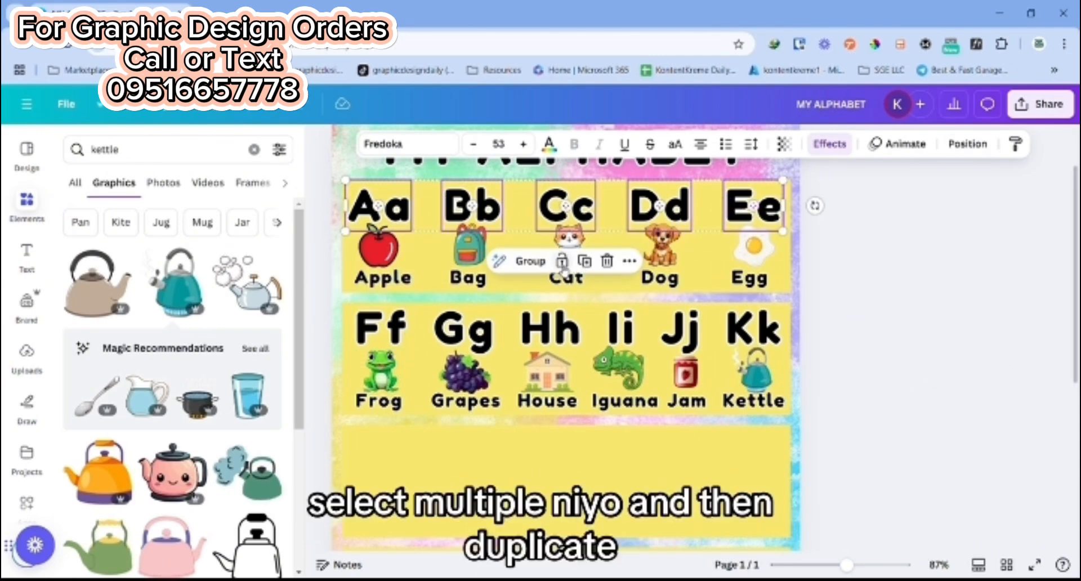
pyautogui.click(586, 262)
pyautogui.moveTo(586, 264); pyautogui.dragTo(617, 445)
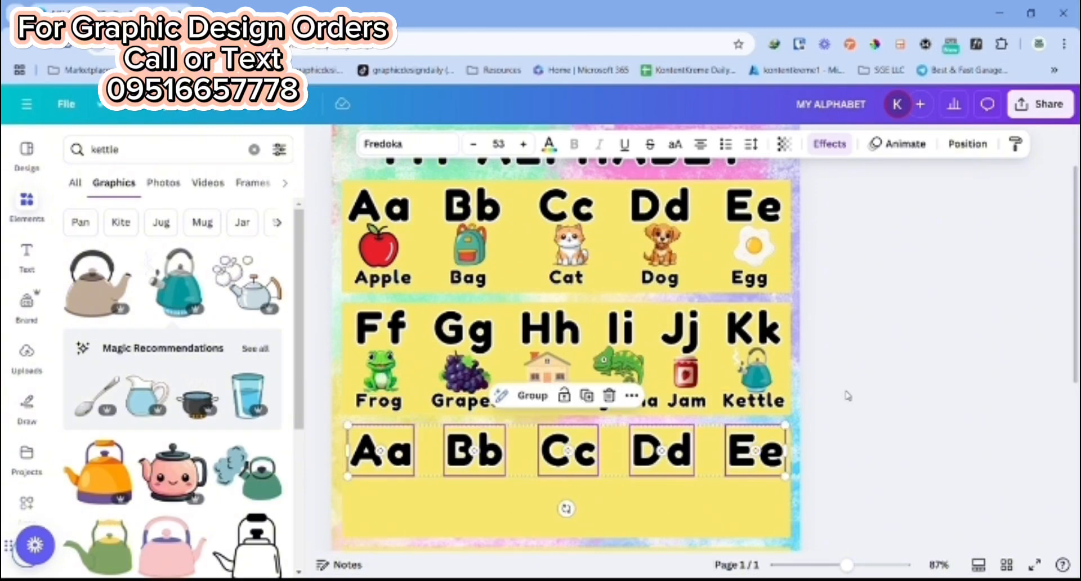
pyautogui.click(875, 380)
# Step: Change the copied "Aa" in the third row to "Ll", undoing any accidental shift of the letters
pyautogui.click(385, 447)
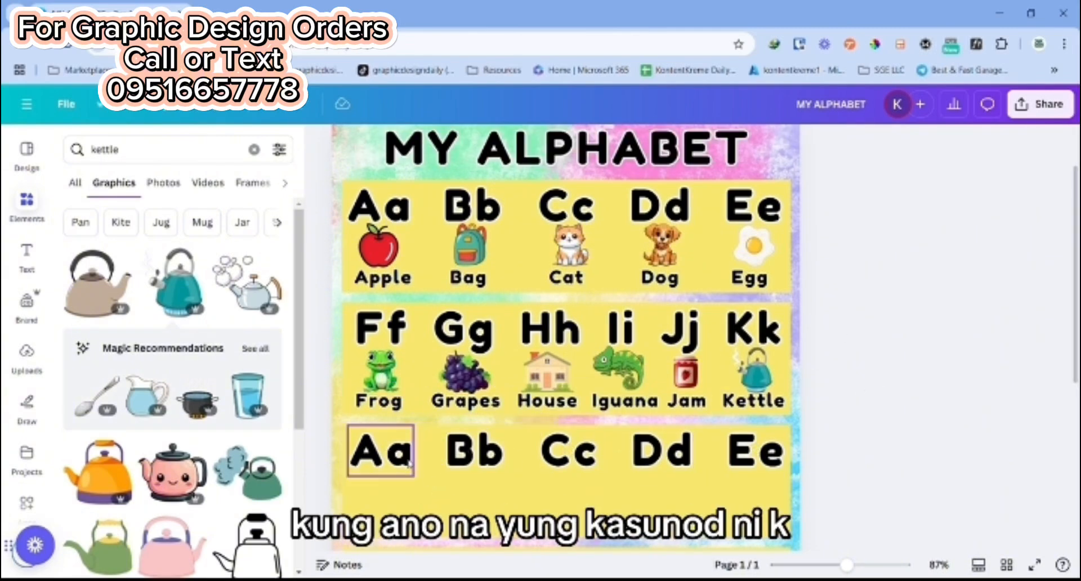
pyautogui.doubleClick(385, 448)
pyautogui.click(774, 439)
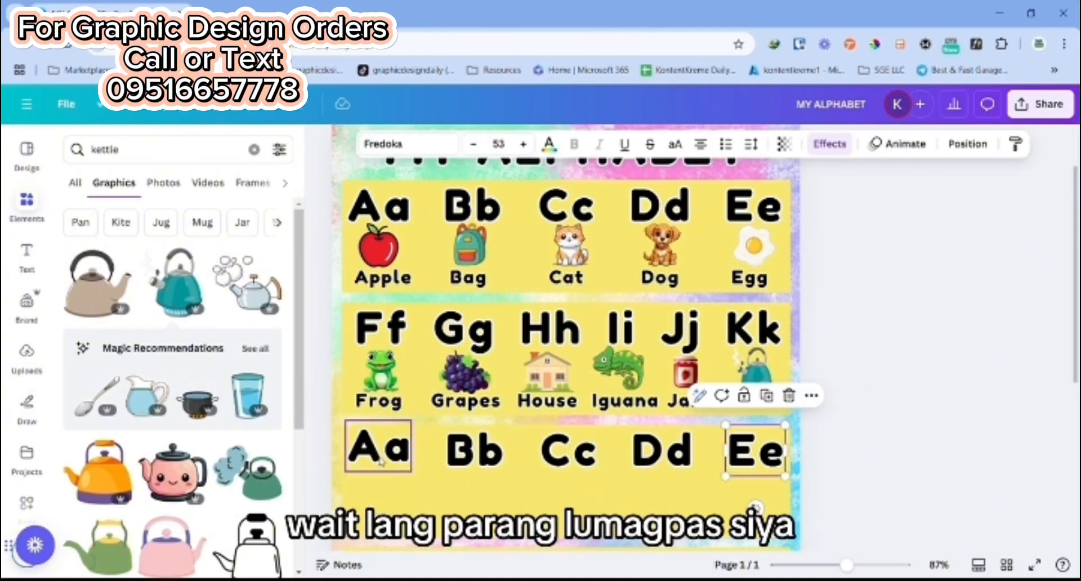
pyautogui.click(271, 105)
pyautogui.doubleClick(387, 468)
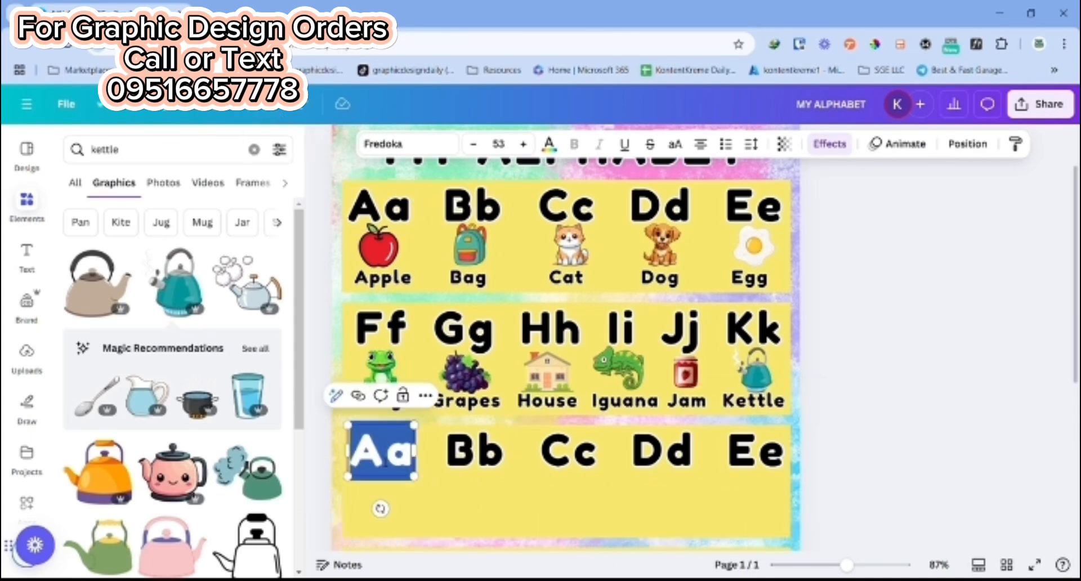
pyautogui.write('Ll')
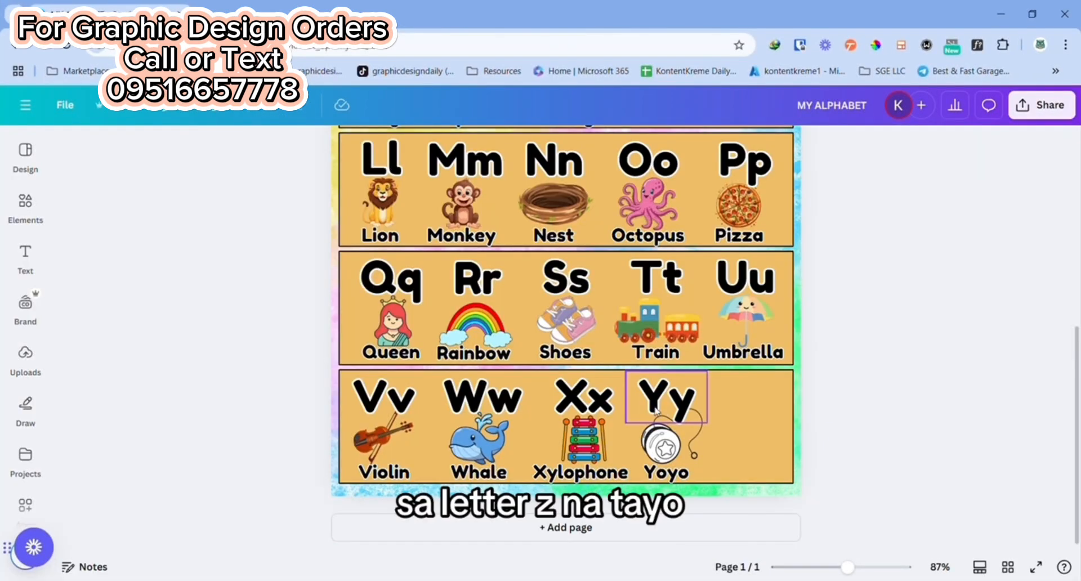
# Step: Duplicate the "Yy" letter pair, place the copy after it at the end of the last row and change it to "Zz"
pyautogui.click(656, 411)
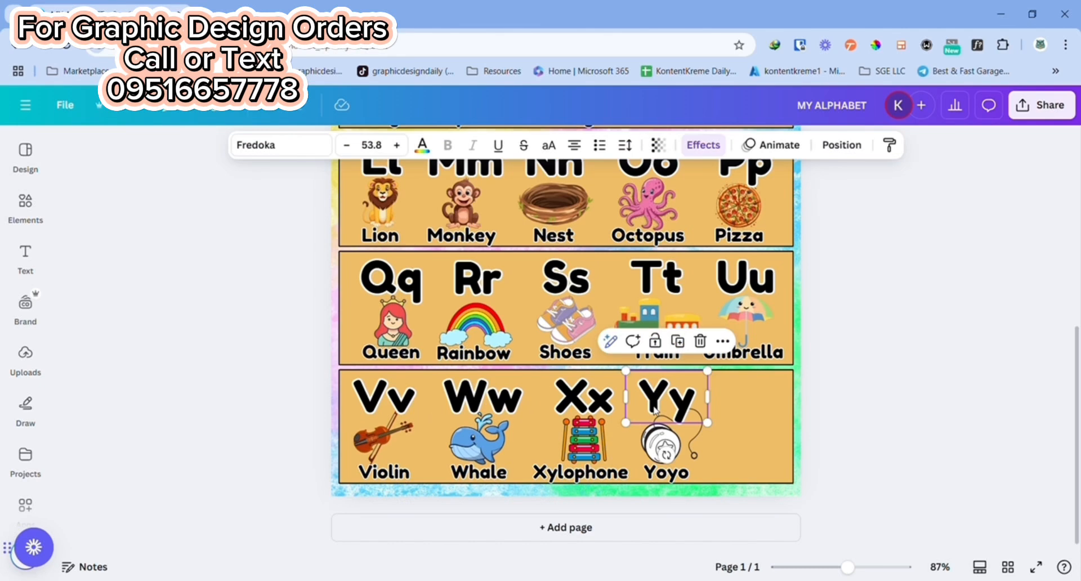
pyautogui.click(677, 341)
pyautogui.moveTo(684, 405); pyautogui.dragTo(770, 410)
pyautogui.doubleClick(770, 409)
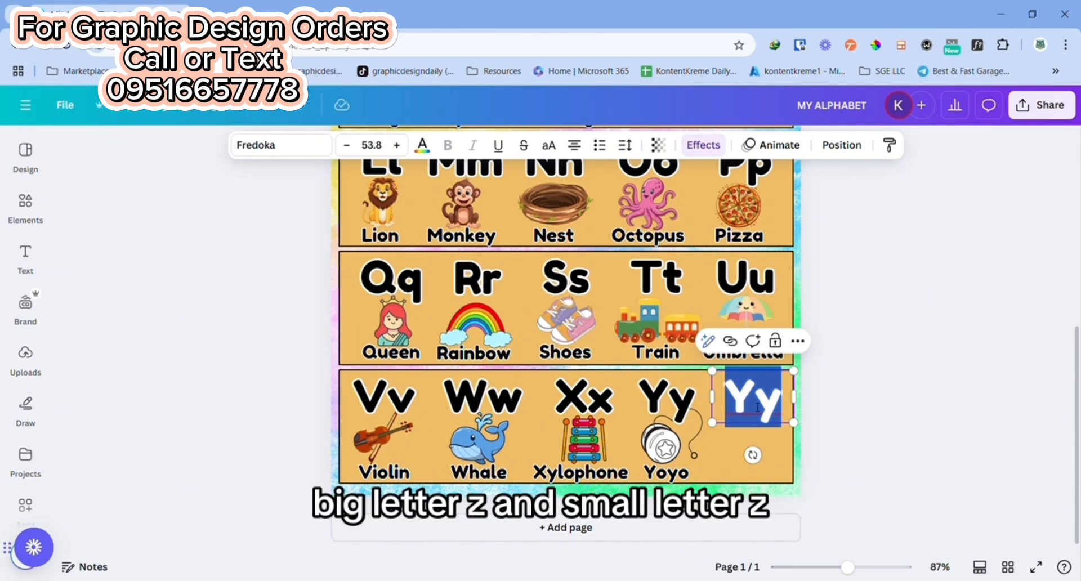
pyautogui.write('Zz')
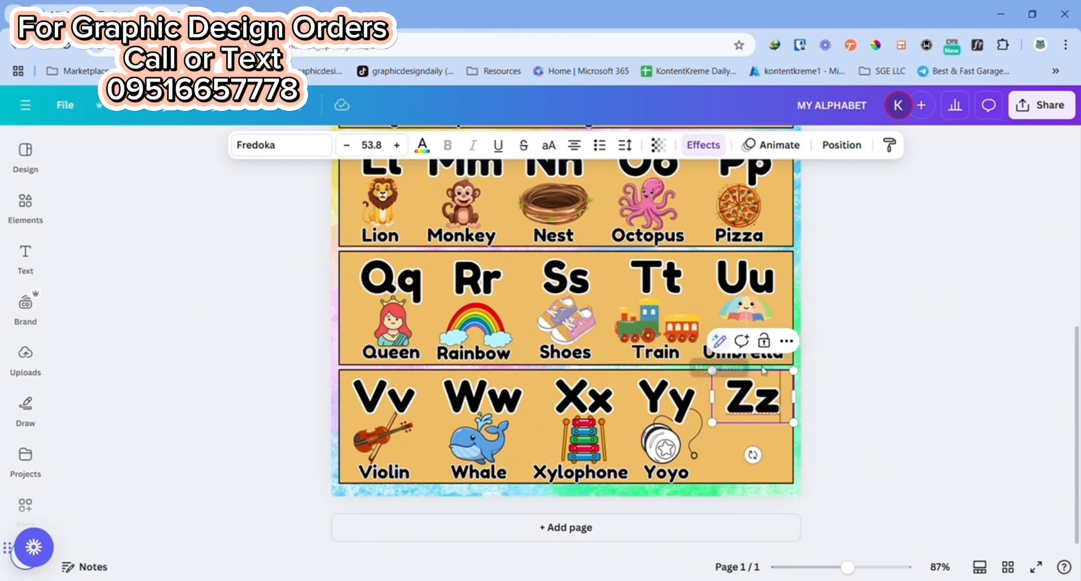
pyautogui.click(927, 414)
# Step: Search the elements for "zipper", limit the results to graphics and add the blue zipper picture to the page
pyautogui.moveTo(34, 218)
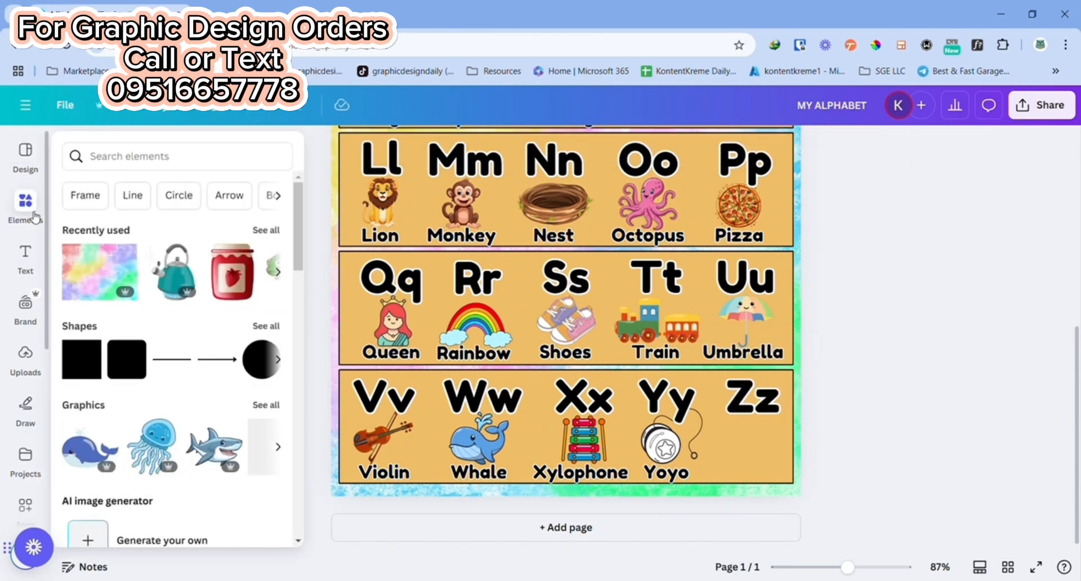
pyautogui.click(146, 158)
pyautogui.write('zipper')
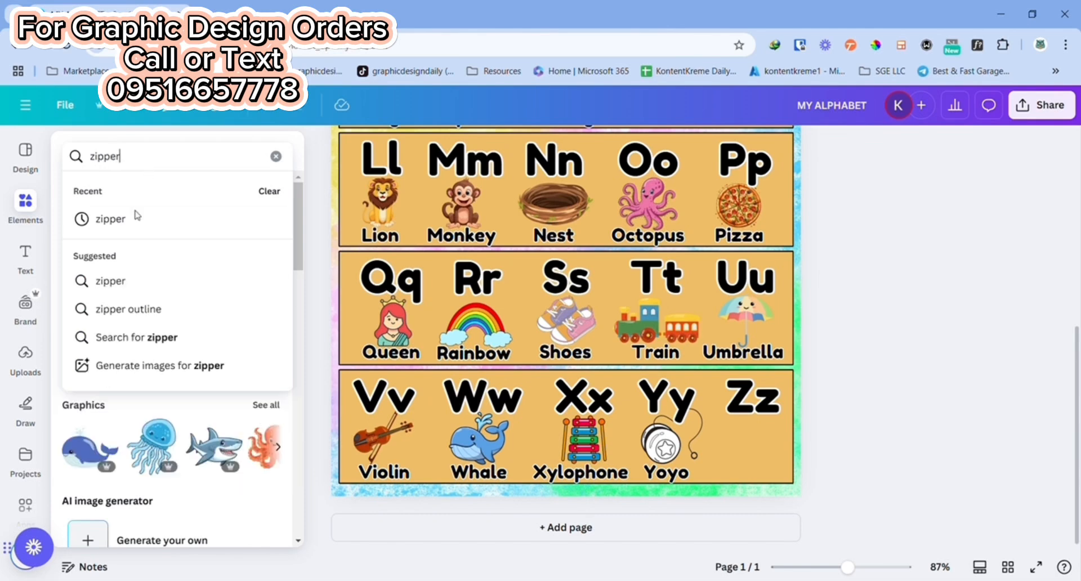
pyautogui.click(137, 217)
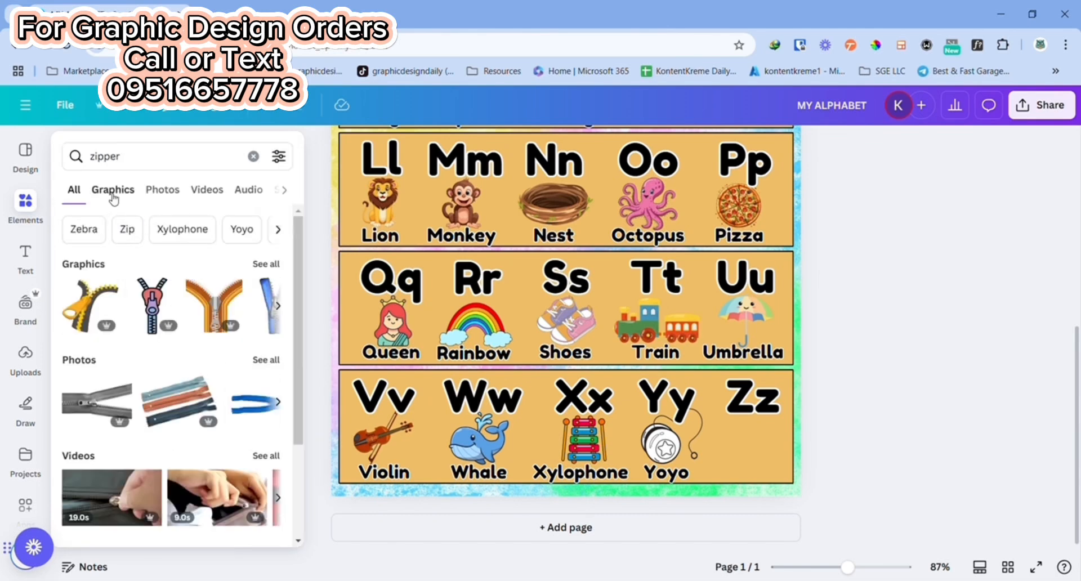
pyautogui.click(113, 192)
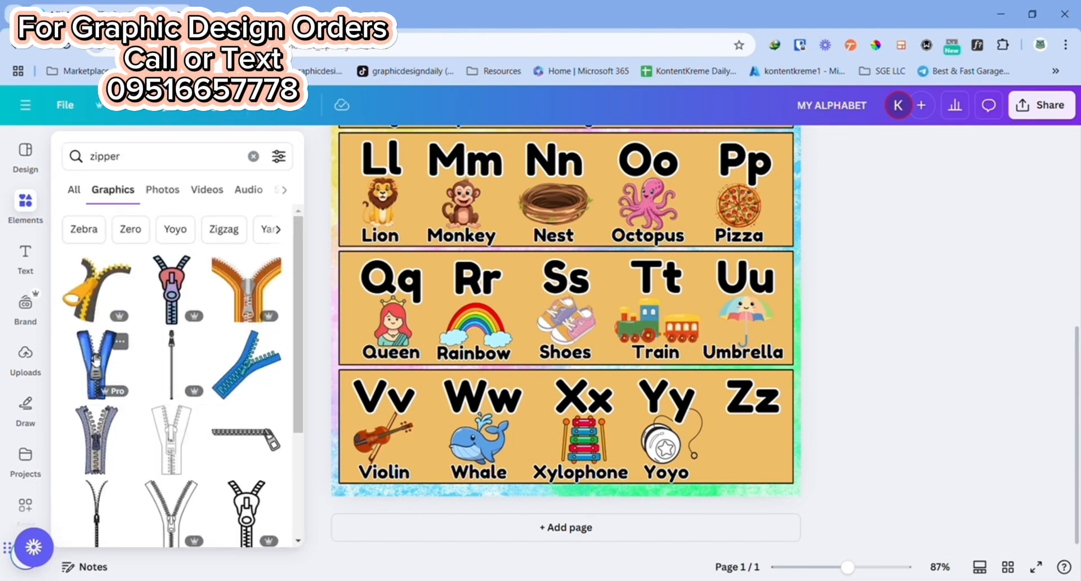
pyautogui.click(96, 359)
# Step: Shrink the blue zipper picture and place it beneath the "Zz" letter pair in the last row
pyautogui.click(566, 282)
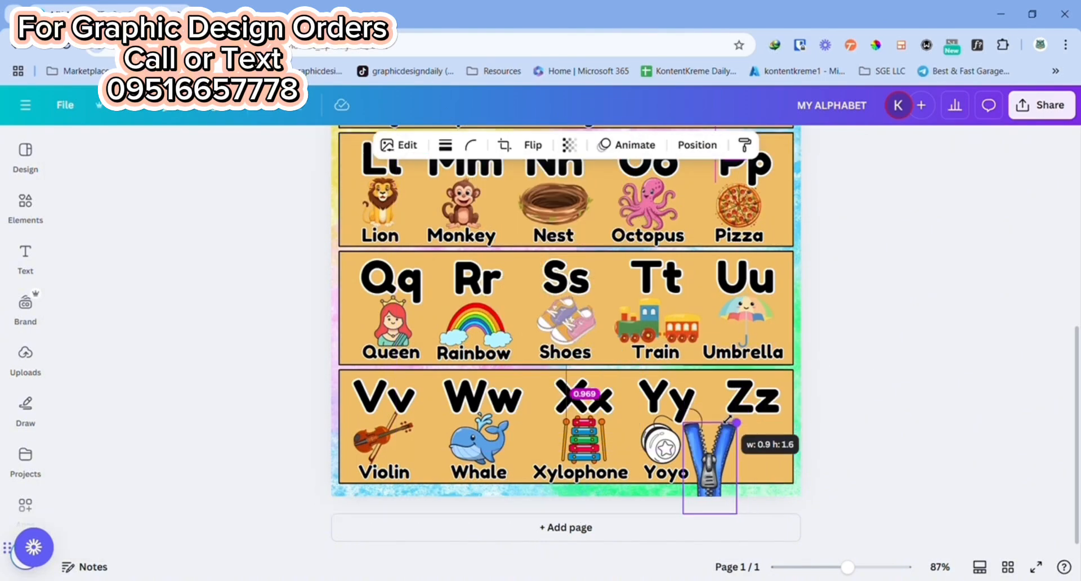
pyautogui.moveTo(755, 445); pyautogui.dragTo(777, 498)
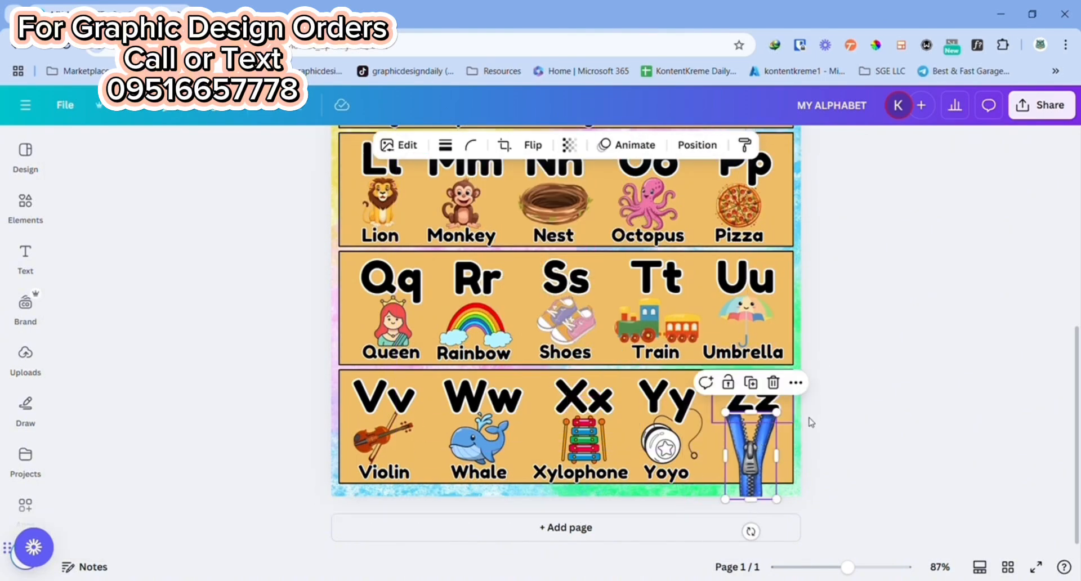
pyautogui.moveTo(784, 420); pyautogui.dragTo(759, 445)
pyautogui.click(854, 431)
# Step: Duplicate the "Yoyo" label, place the copy beneath the zipper picture and change it to "Zipper"
pyautogui.click(695, 470)
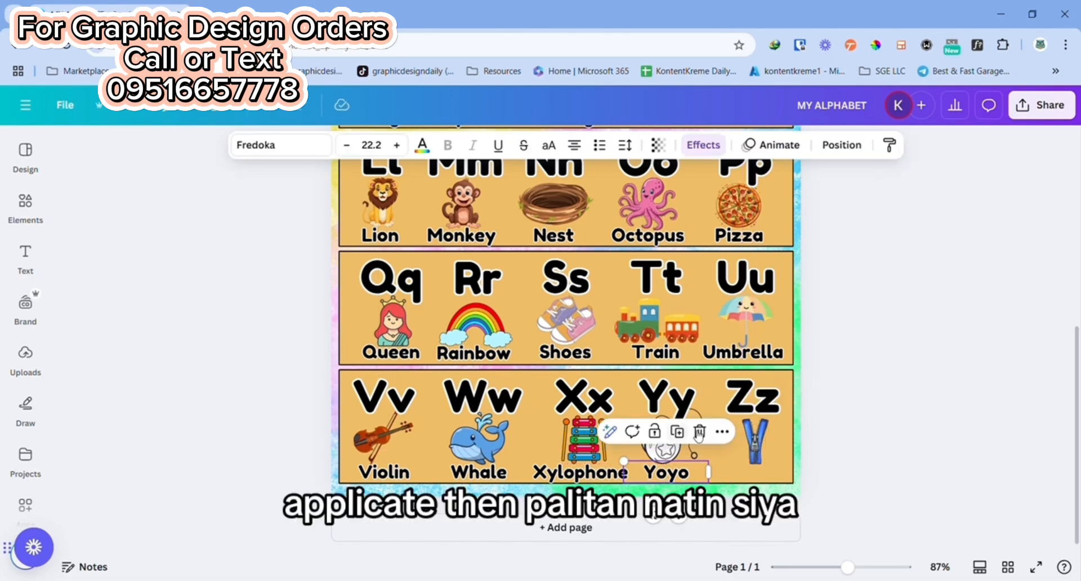
pyautogui.click(686, 432)
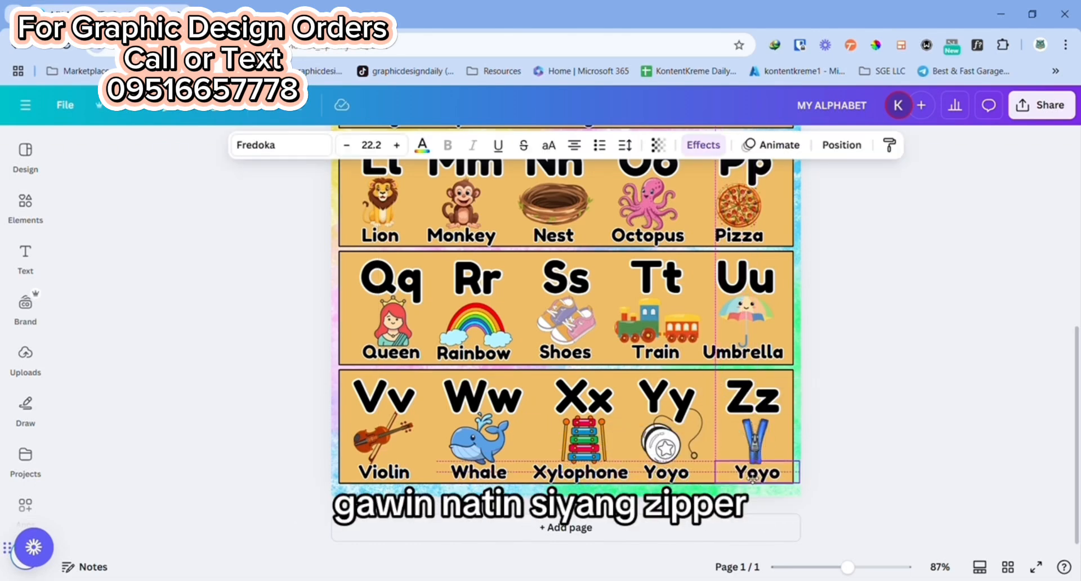
pyautogui.doubleClick(750, 471)
pyautogui.write('Zipper')
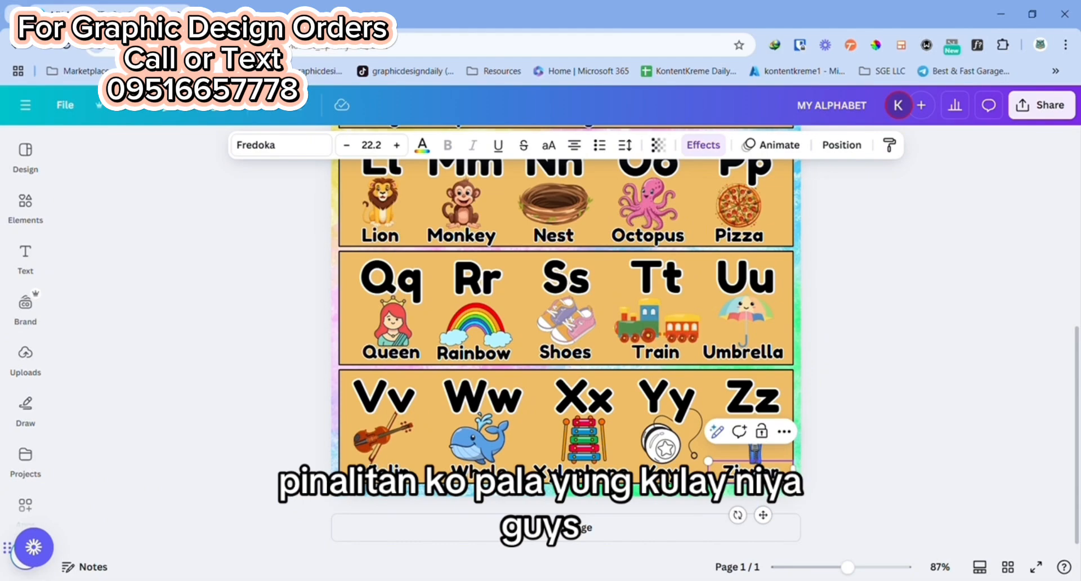
pyautogui.click(877, 336)
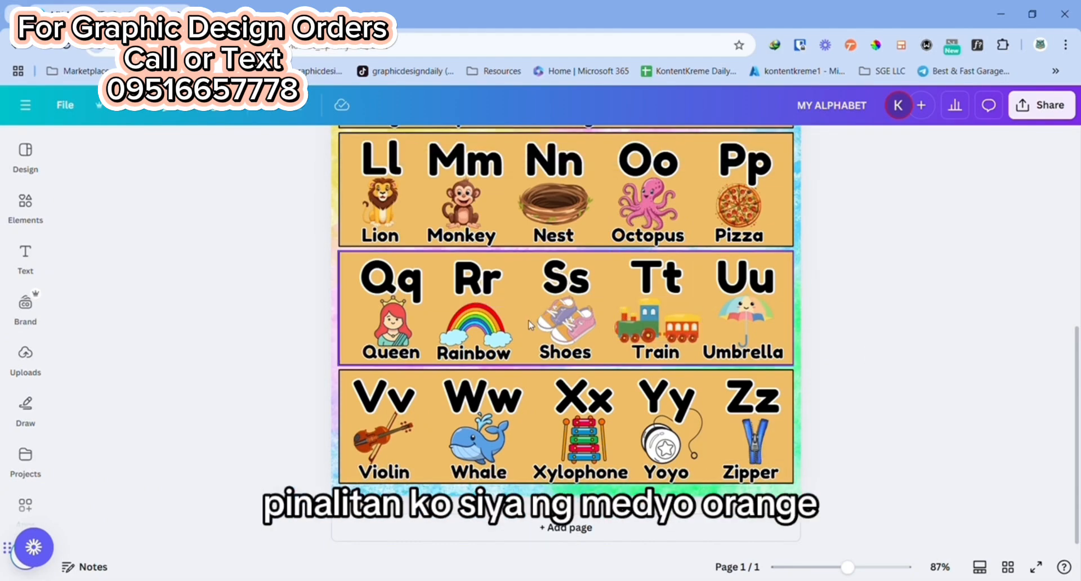
# Step: Remove the border of the first row's orange rectangle, reapply it as a solid line and try to set its weight to 2
pyautogui.scroll(5, 755, 297)
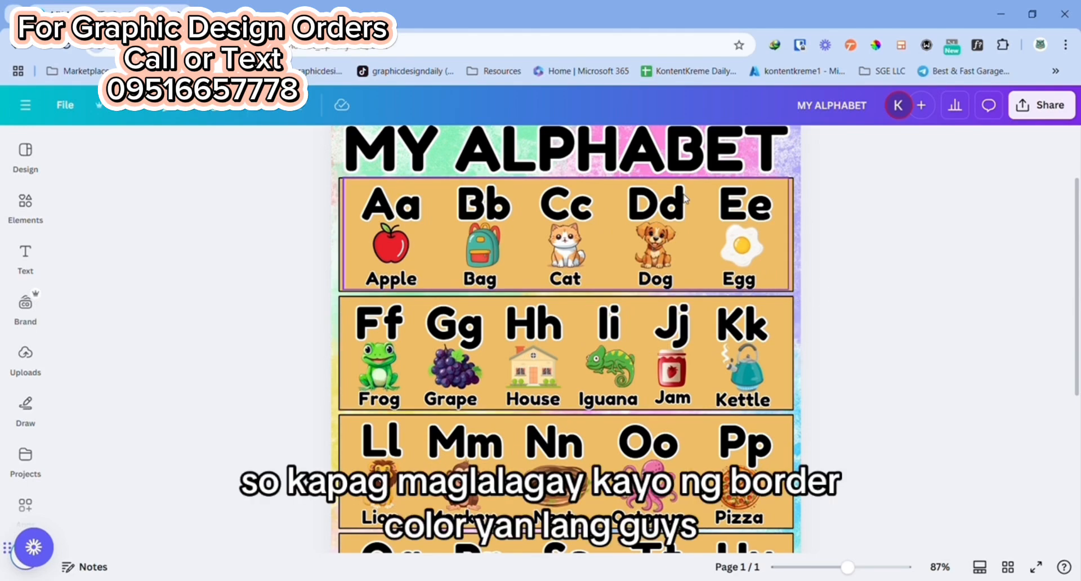
pyautogui.click(341, 188)
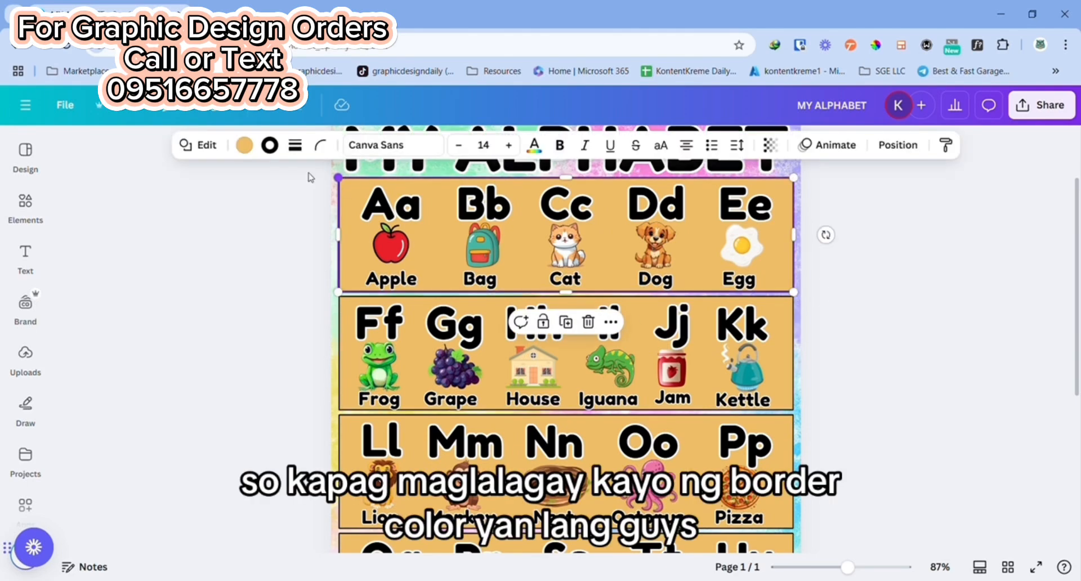
pyautogui.click(294, 144)
pyautogui.moveTo(207, 237); pyautogui.dragTo(201, 237)
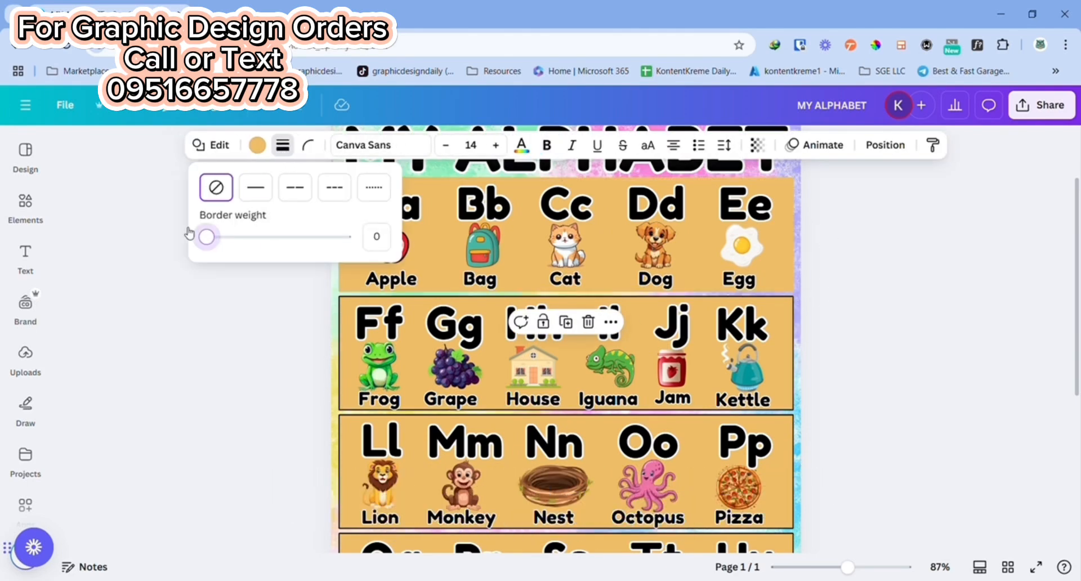
pyautogui.click(259, 193)
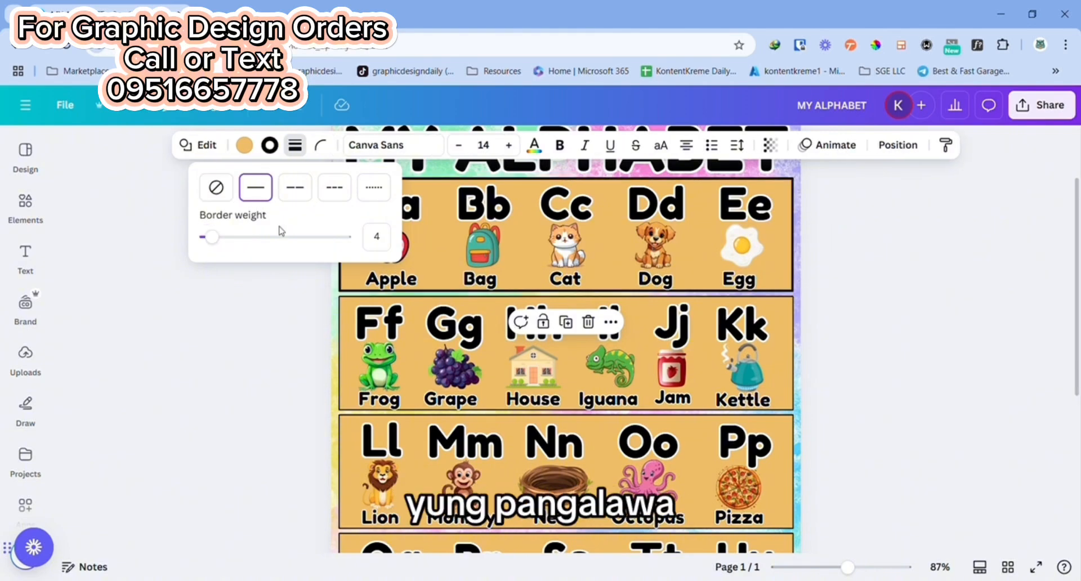
pyautogui.write('2')
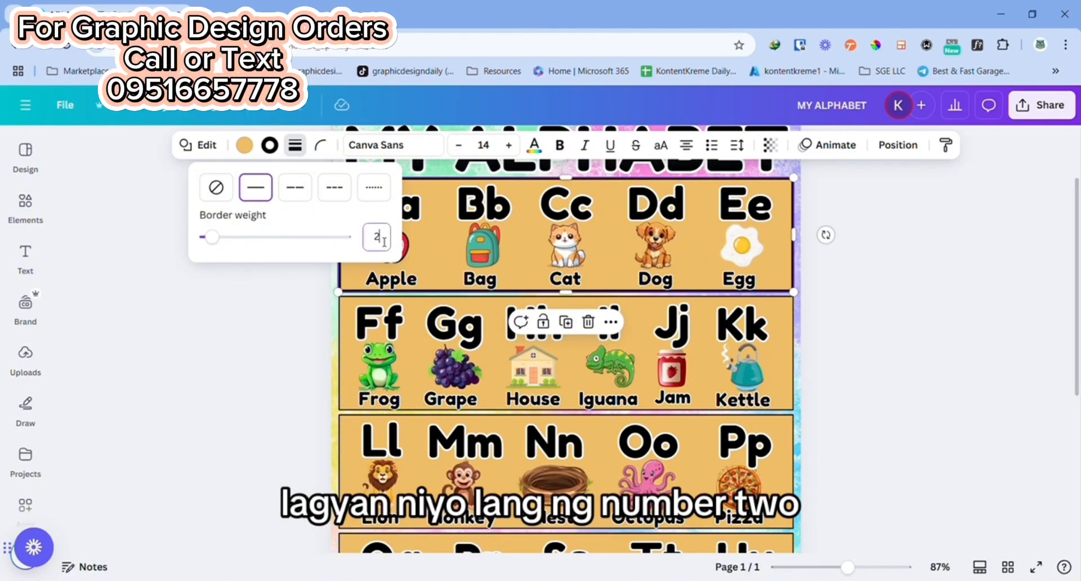
pyautogui.click(919, 252)
pyautogui.click(842, 279)
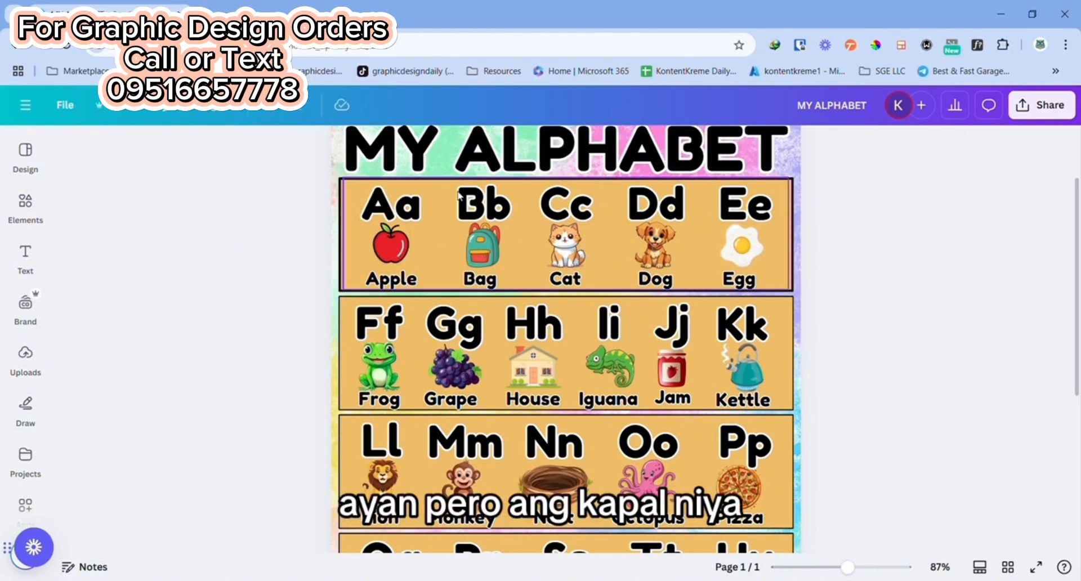
# Step: Reduce the border weight of the first row's rectangle to 2
pyautogui.click(340, 191)
pyautogui.click(269, 145)
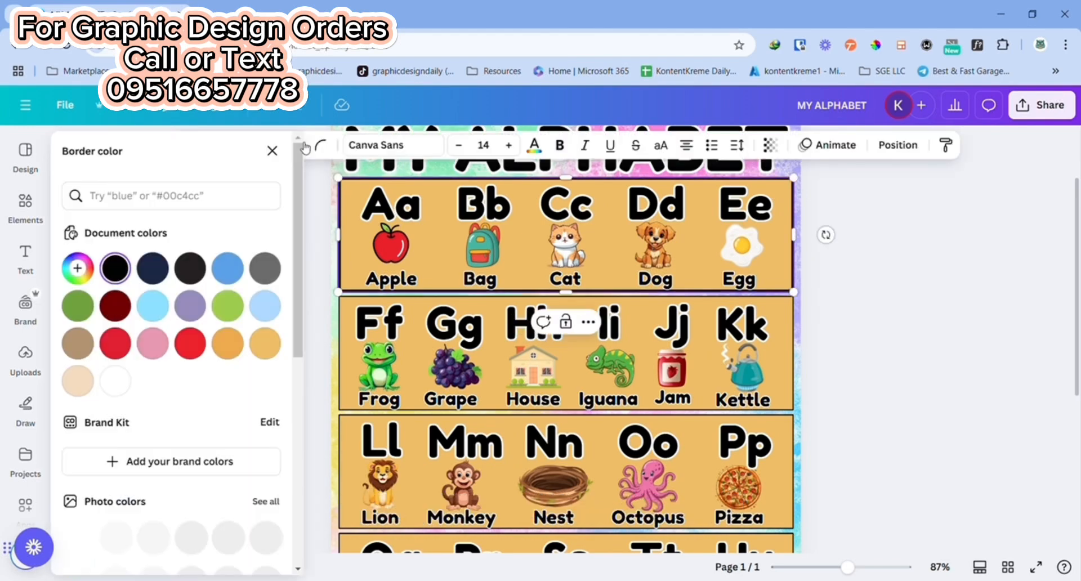
pyautogui.click(491, 144)
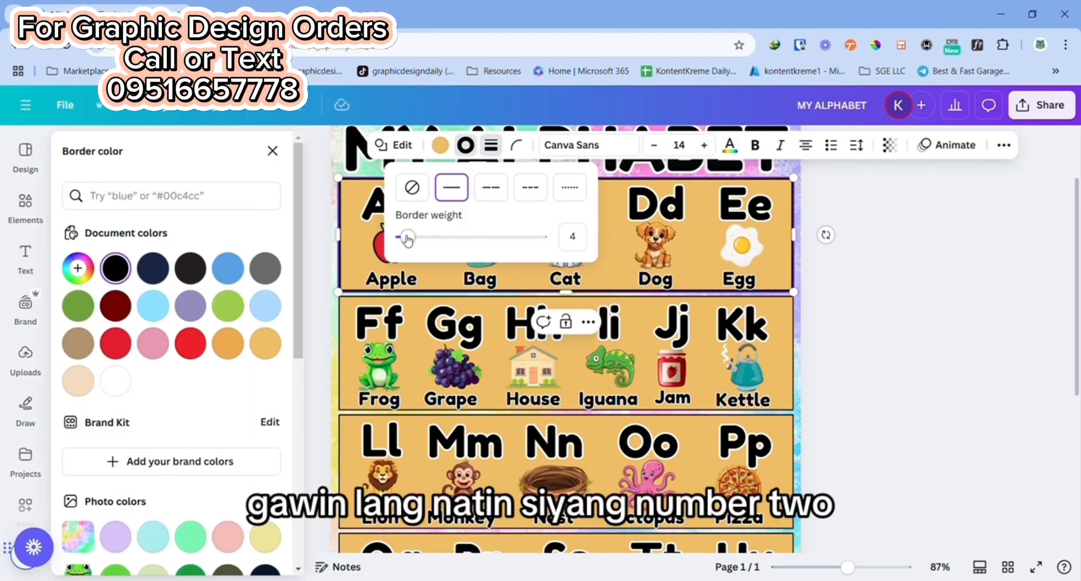
pyautogui.moveTo(409, 239); pyautogui.dragTo(405, 239)
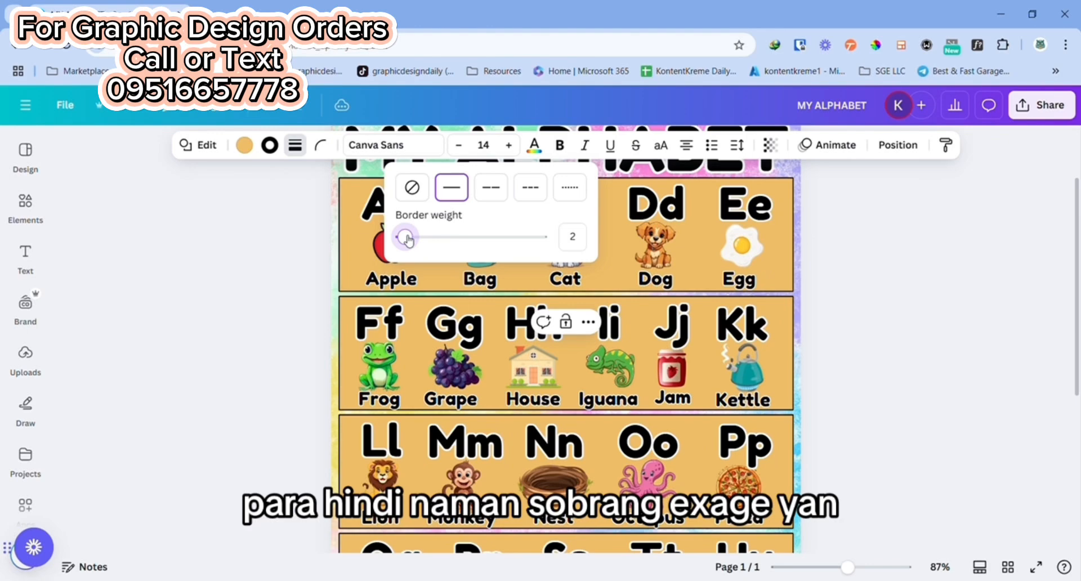
pyautogui.click(892, 294)
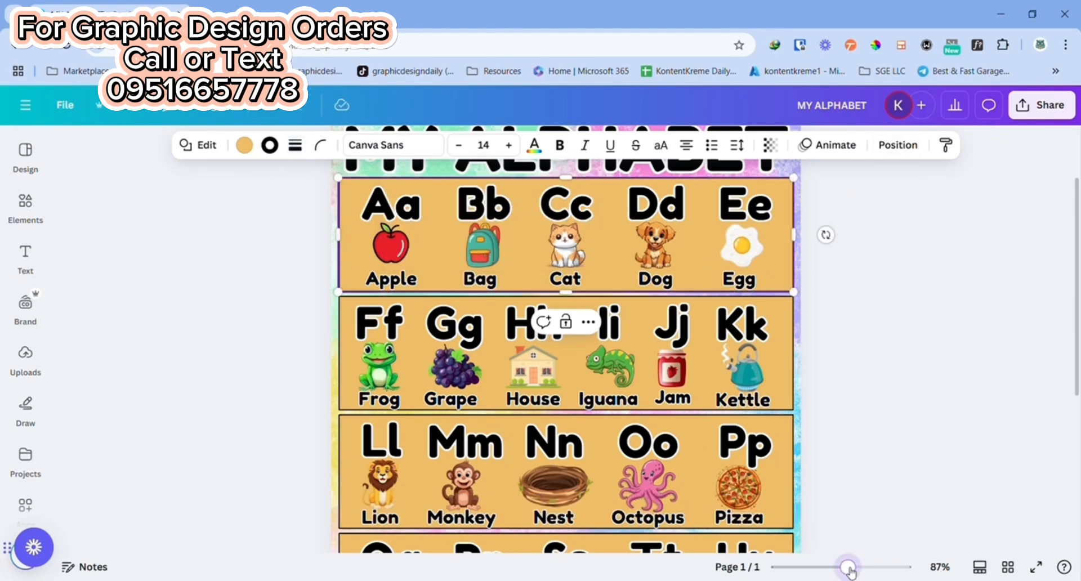
# Step: Review the whole alphabet poster at a reduced zoom, from the "MY ALPHABET" title down to the last row
pyautogui.moveTo(850, 570); pyautogui.dragTo(839, 571)
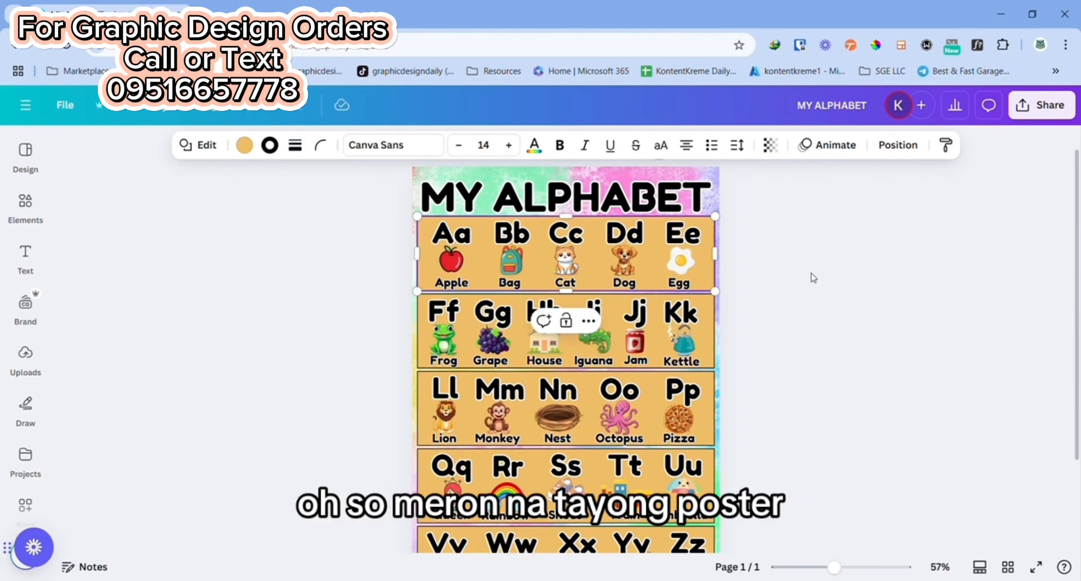
pyautogui.scroll(-3, 788, 275)
pyautogui.scroll(2, 150, 379)
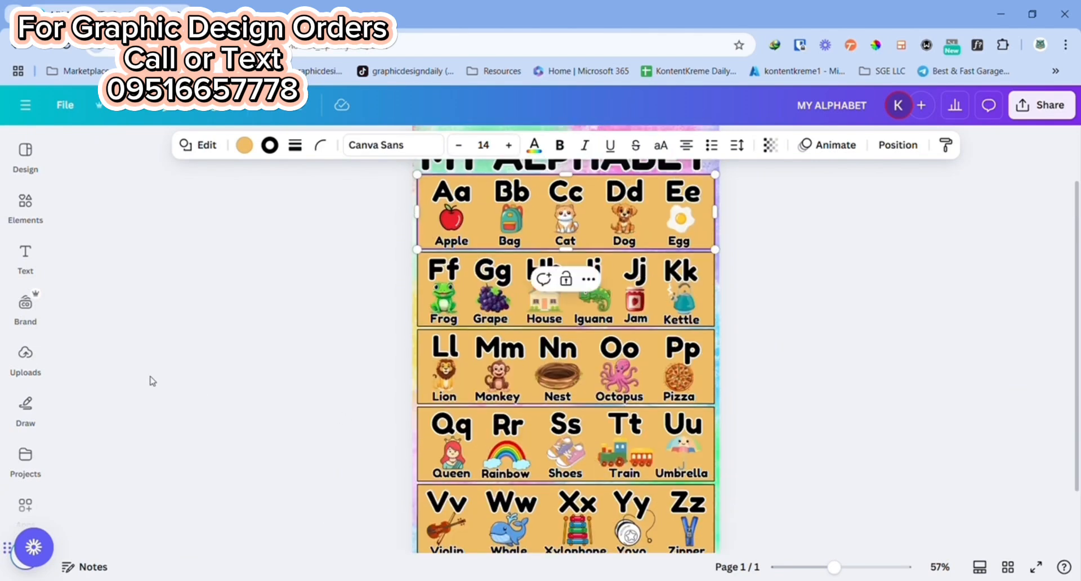
pyautogui.click(222, 345)
pyautogui.scroll(-2, 796, 350)
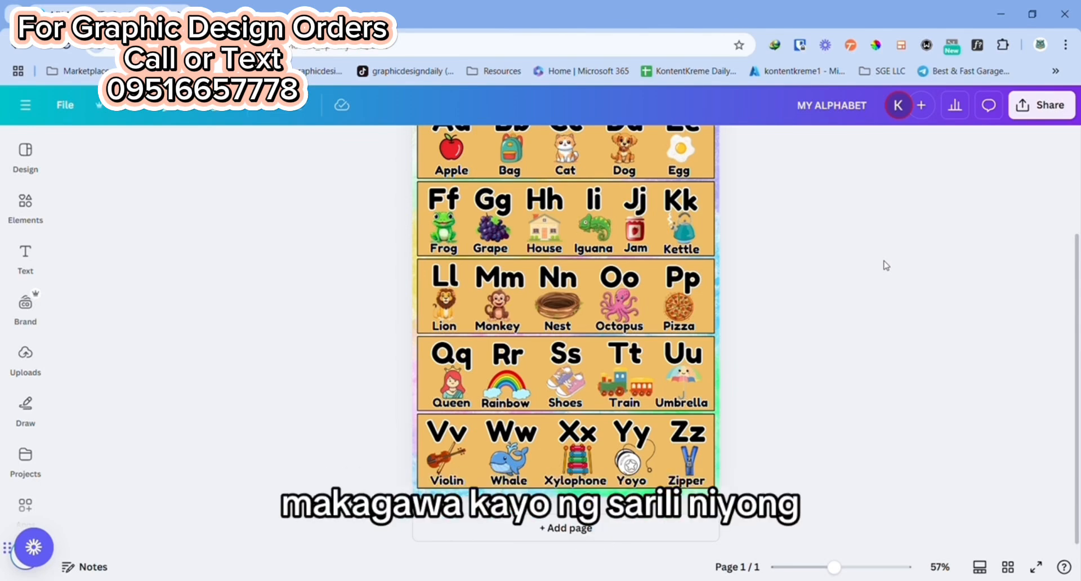
pyautogui.scroll(2, 763, 328)
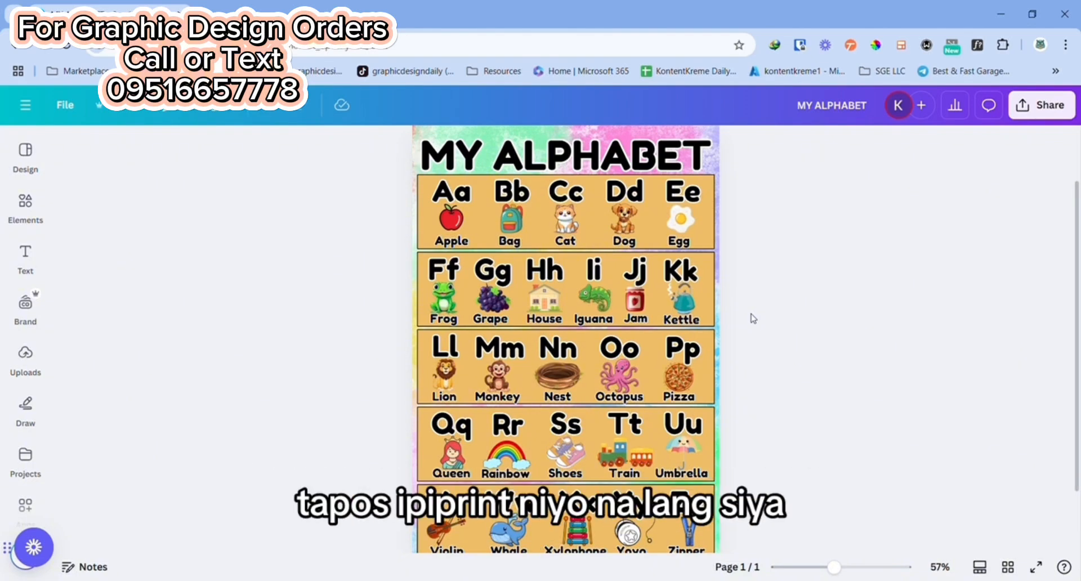
pyautogui.scroll(2, 769, 235)
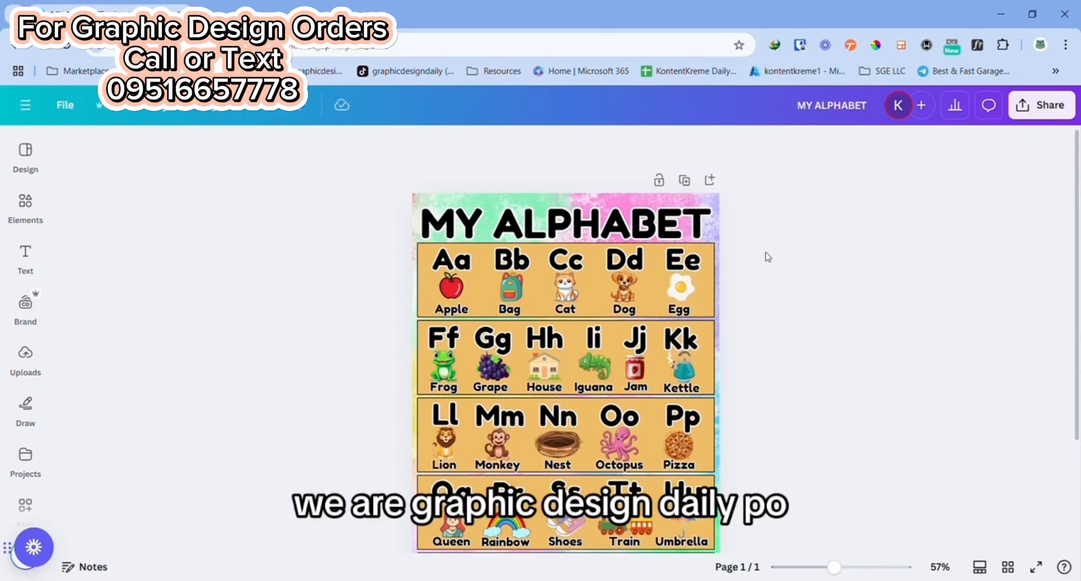
pyautogui.scroll(-4, 767, 257)
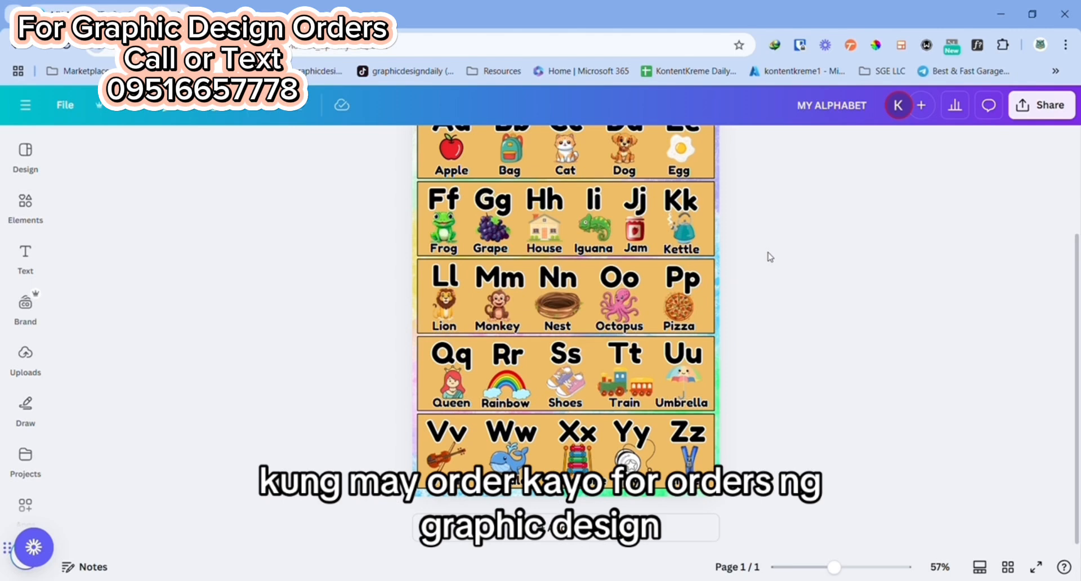
pyautogui.scroll(4, 758, 314)
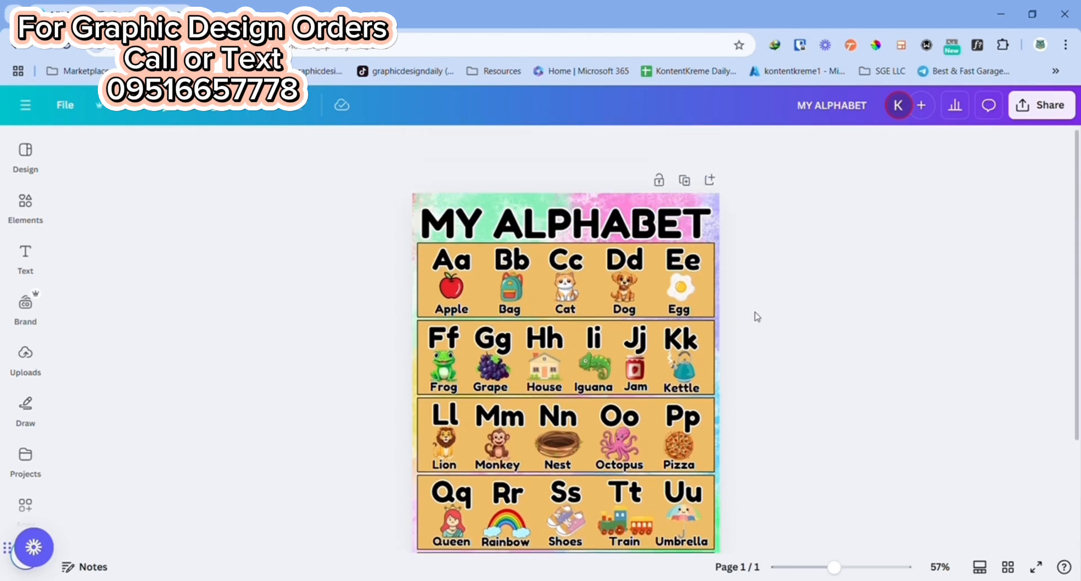